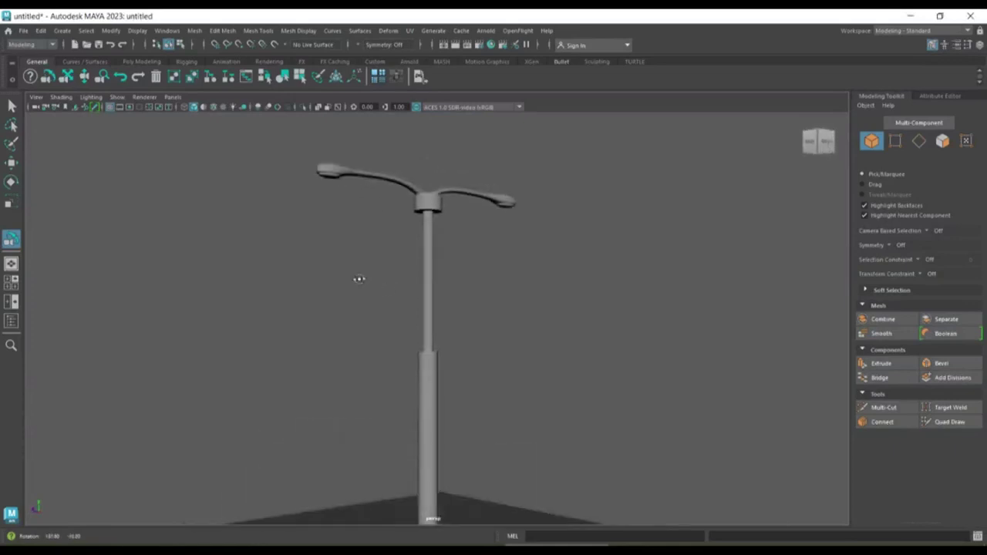
Pan and zoom the perspective view onto the finished lamp's collar and two curved arms.
left_click(66, 78)
left_click_drag(339, 170, 450, 284)
scroll(450, 285, "up", 5)
scroll(412, 290, "down", 2)
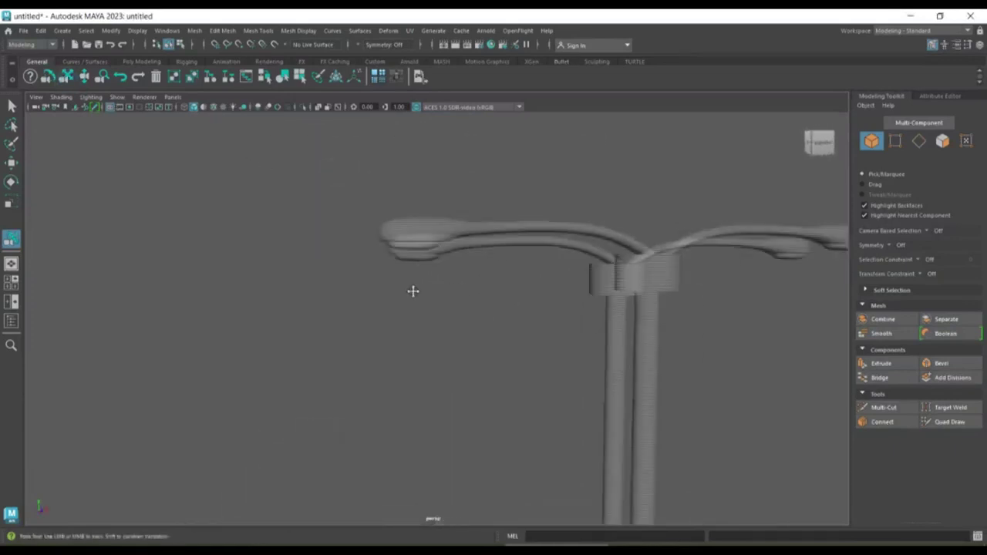
scroll(412, 291, "down", 2)
scroll(454, 309, "up", 2)
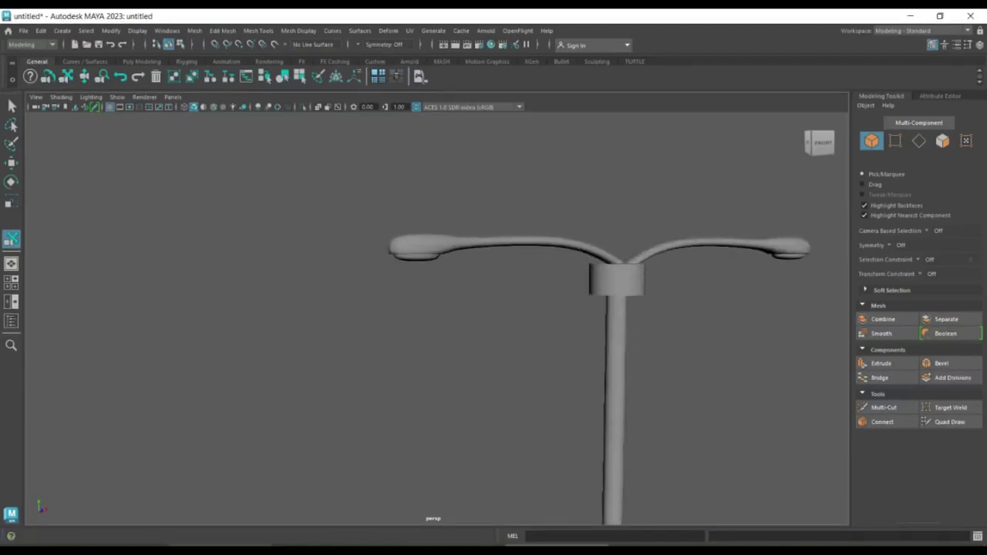
left_click(62, 21)
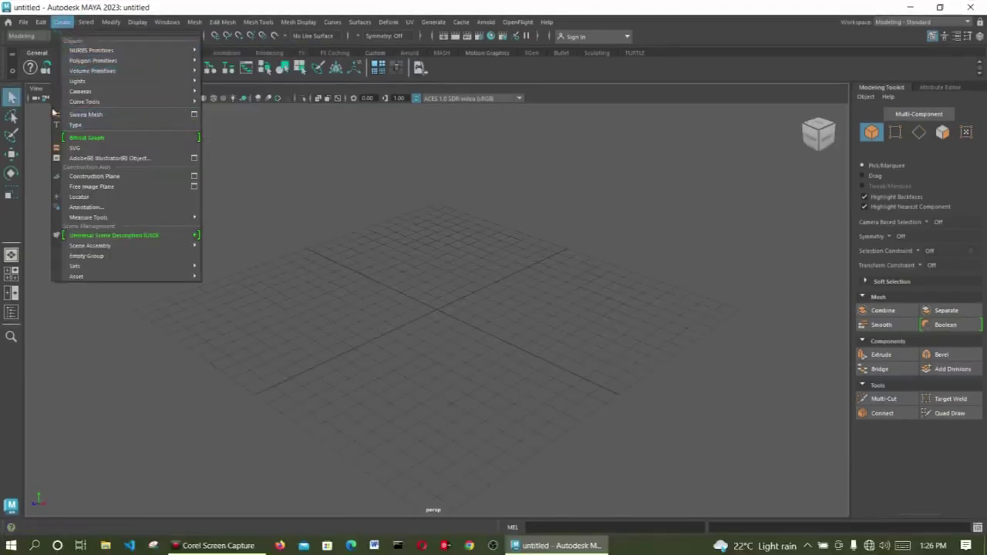
Create a large polygon plane, pPlane1, spanning the grid as the ground.
mouse_move(116, 61)
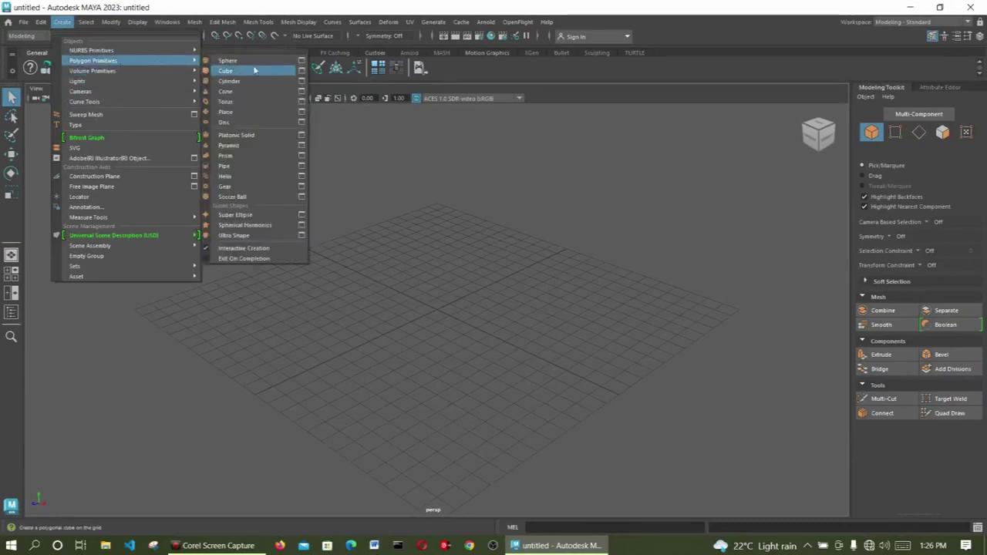
left_click(241, 113)
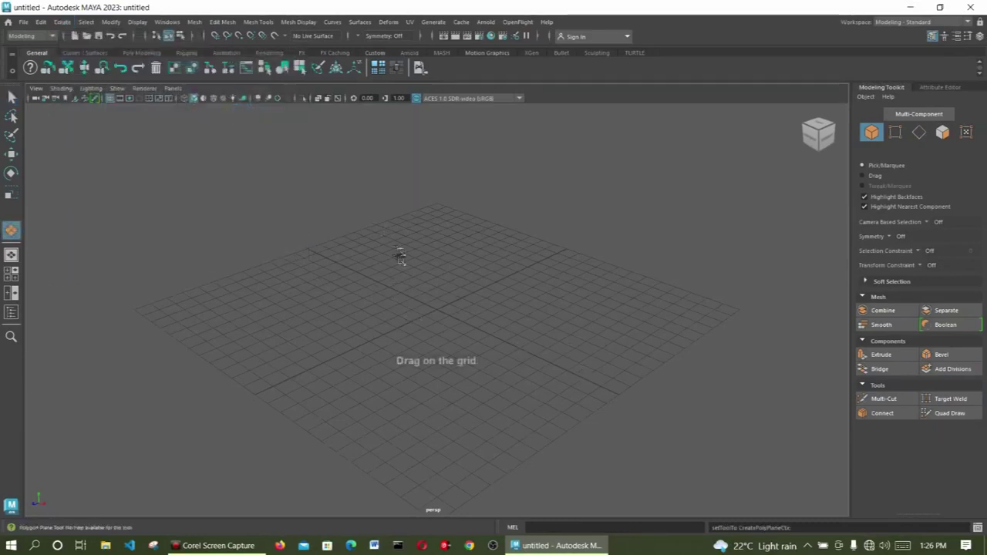
left_click_drag(436, 207, 440, 533)
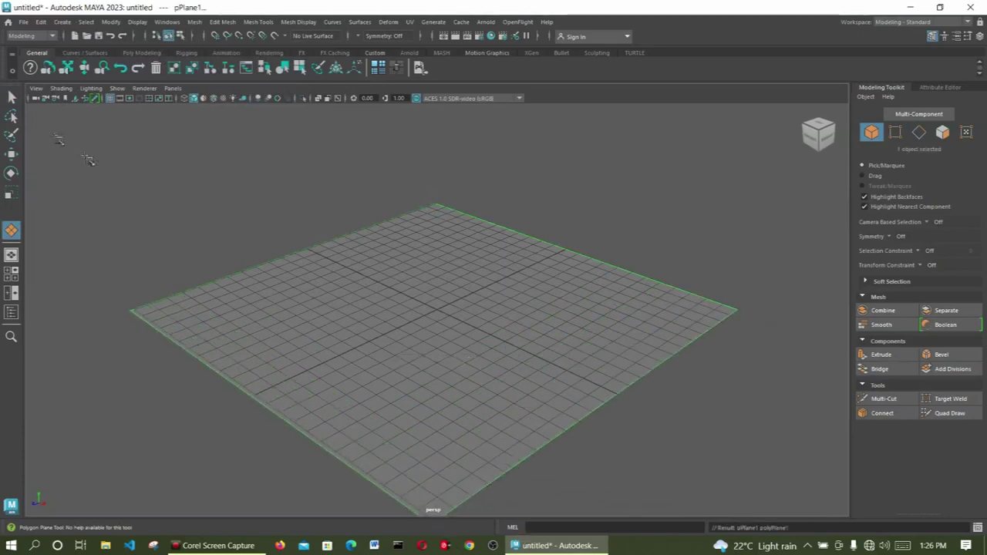
left_click(11, 96)
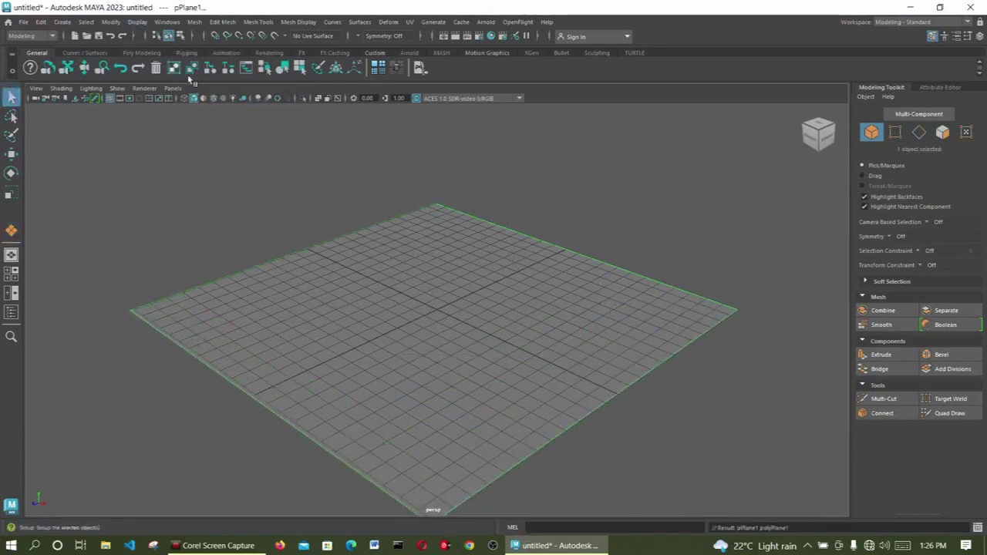
Create a tall polygon cylinder, pCylinder1, standing on the grid centre.
left_click(71, 24)
mouse_move(116, 61)
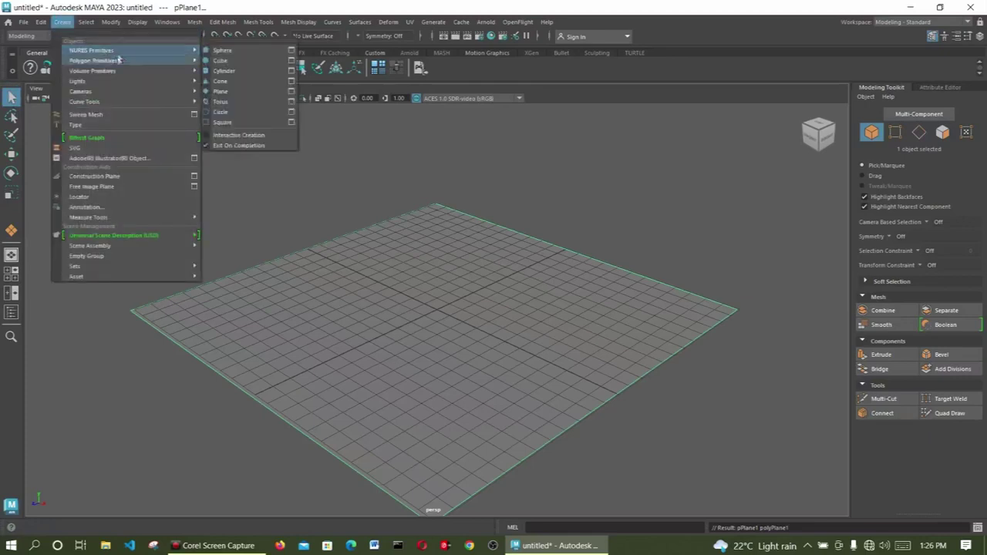
mouse_move(185, 71)
mouse_move(156, 63)
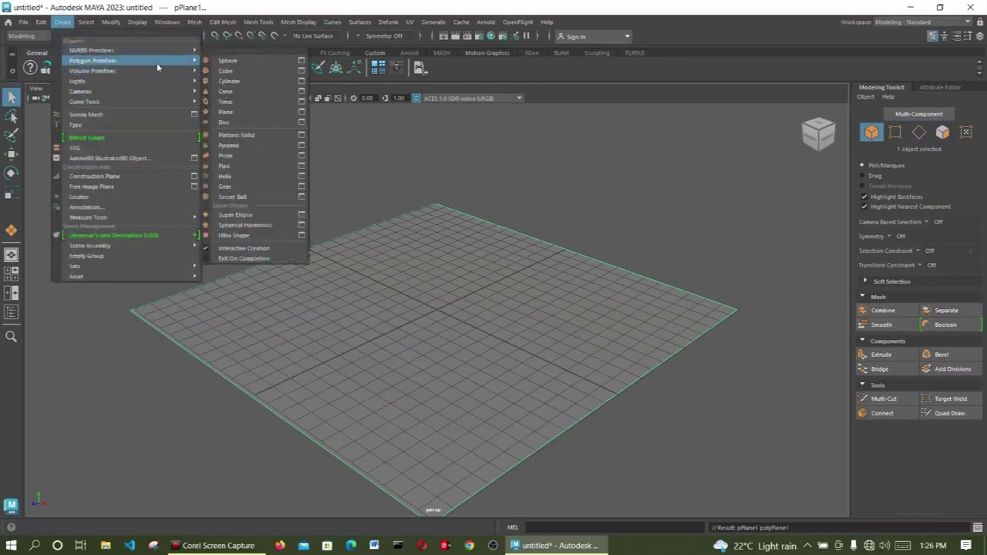
left_click(247, 81)
left_click_drag(437, 301, 446, 131)
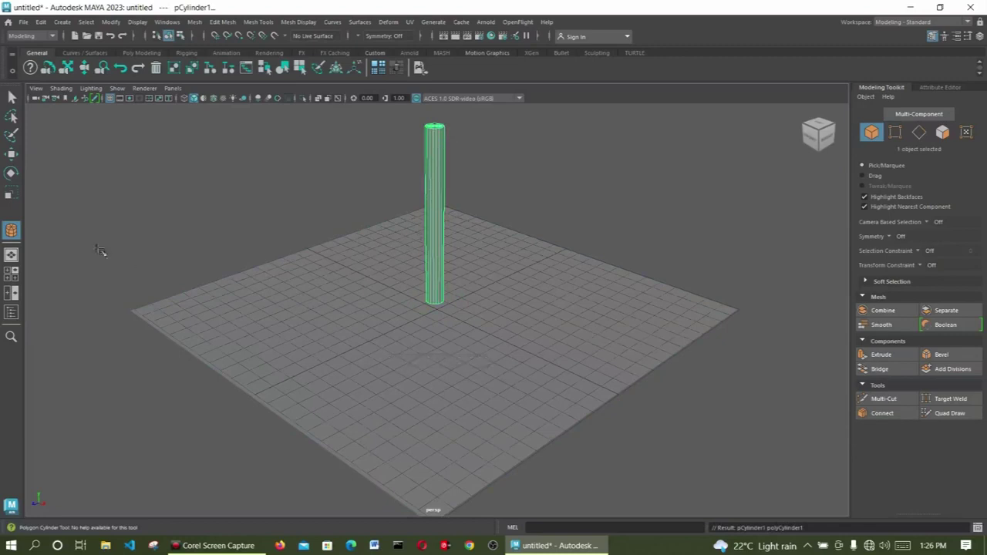
left_click(13, 97)
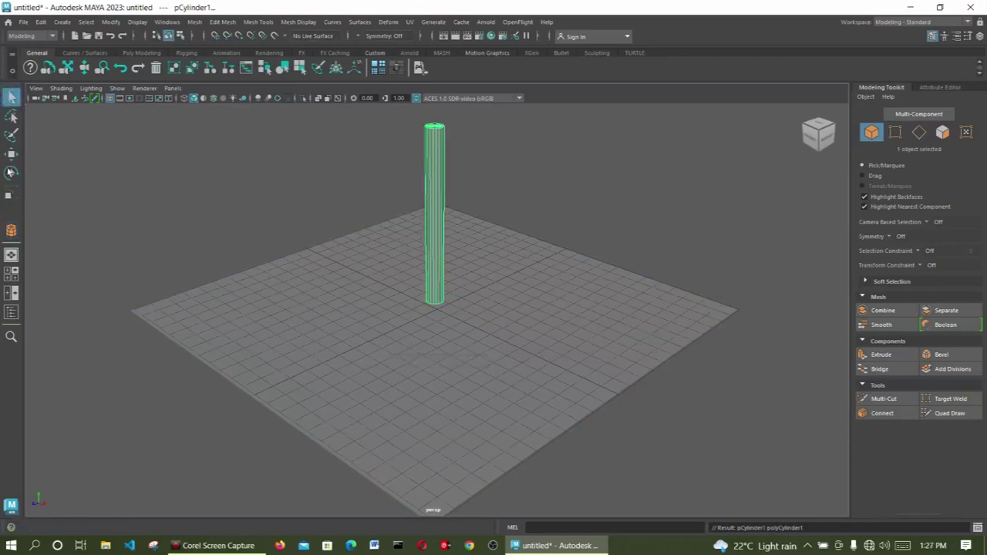
Move the cylinder along X and Z to sit near the grid centre, then deselect it.
left_click(11, 154)
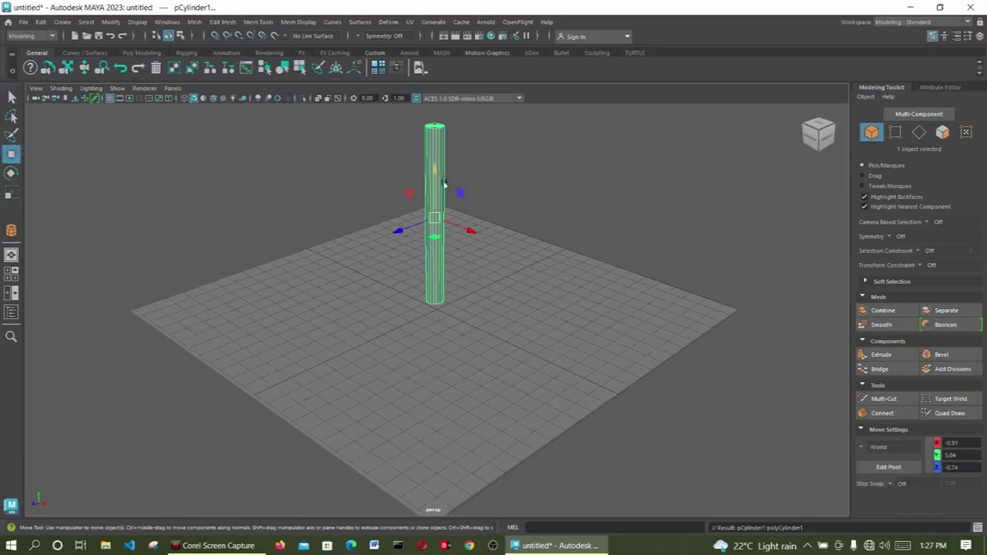
mouse_move(485, 239)
left_mouse_down()
mouse_move(493, 242)
mouse_move(479, 242)
left_mouse_up()
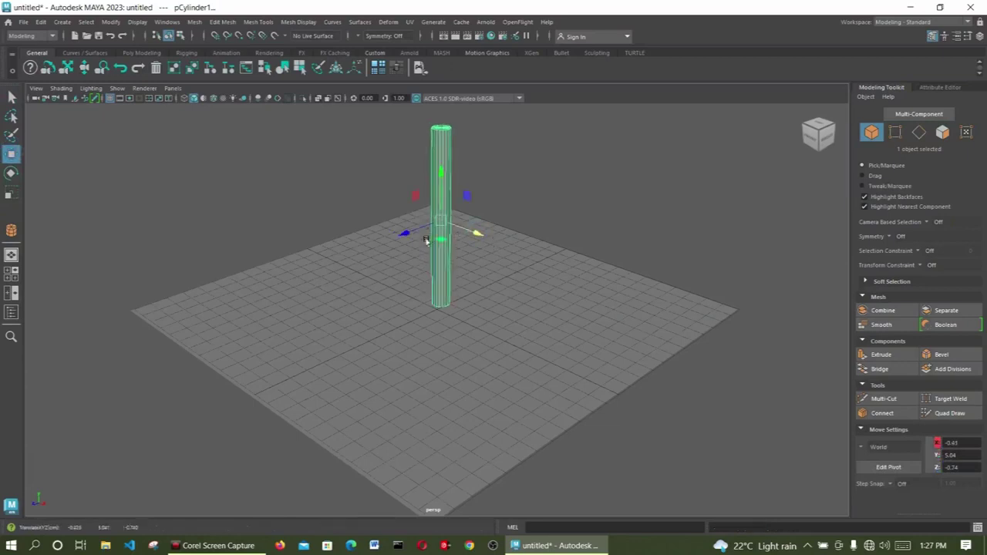
left_click_drag(412, 236, 472, 236)
left_click_drag(403, 238, 401, 238)
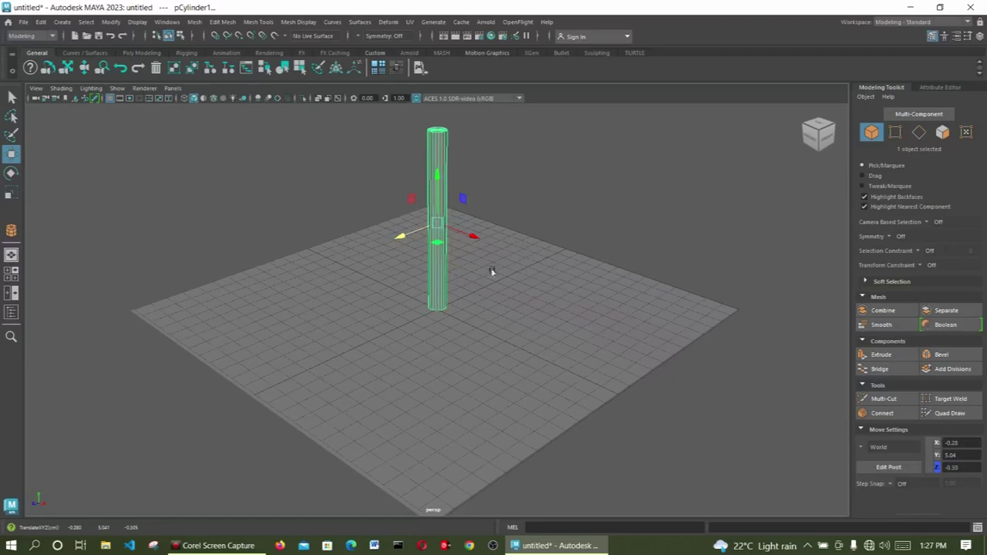
scroll(475, 300, "up", 3)
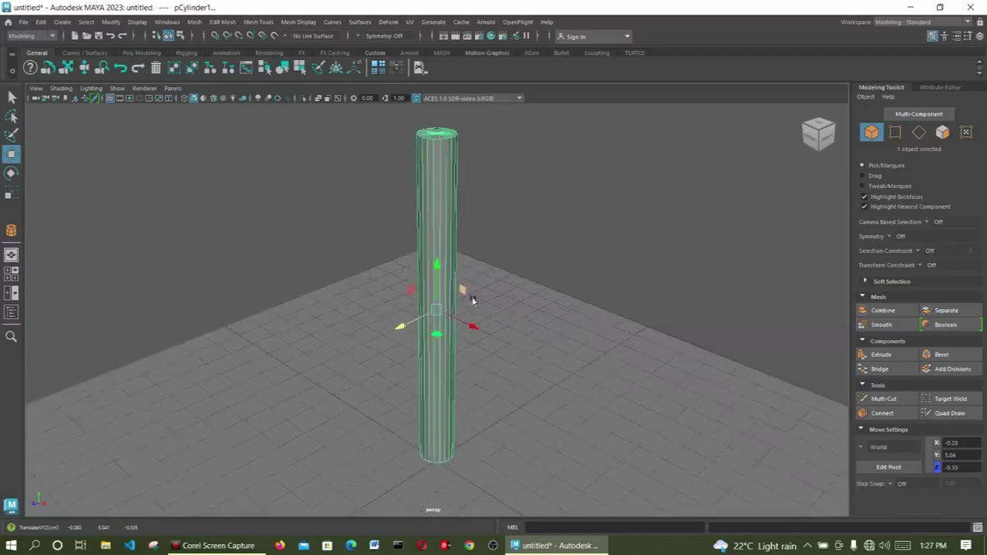
scroll(487, 304, "down", 3)
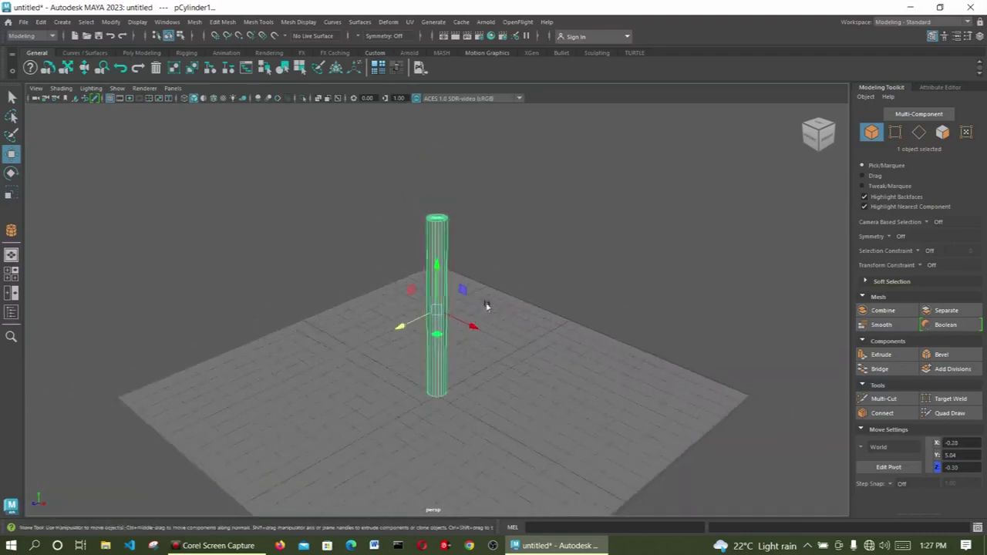
scroll(486, 305, "down", 2)
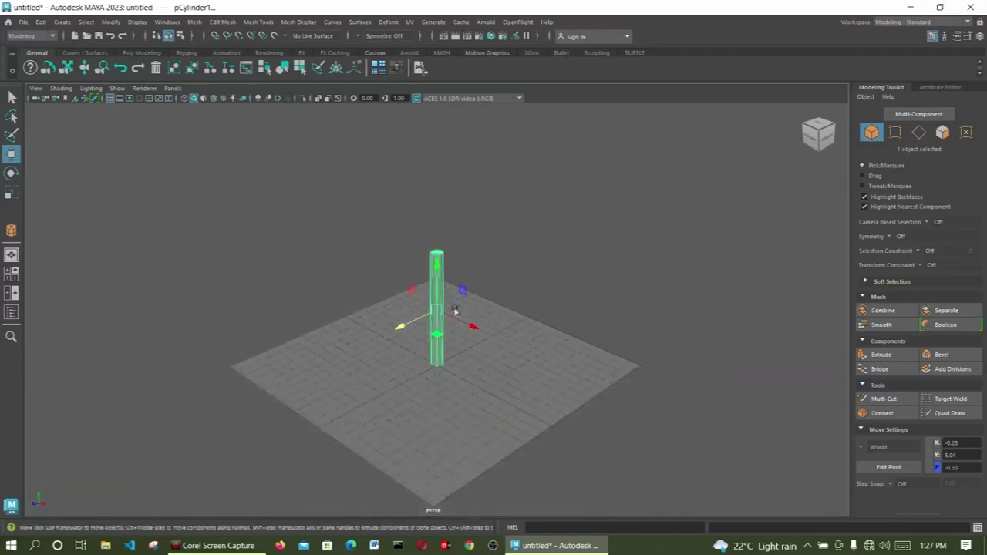
scroll(453, 288, "down", 1)
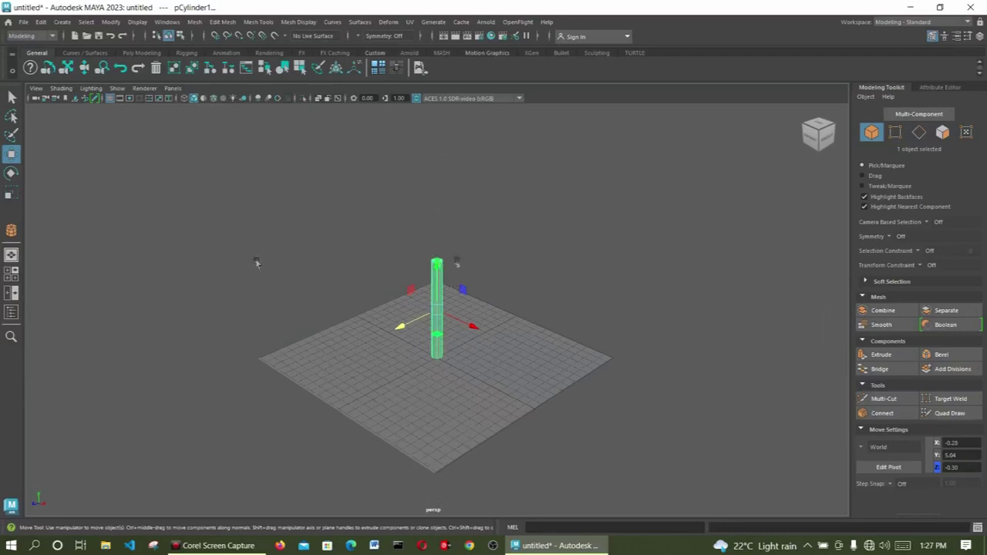
left_click(323, 271)
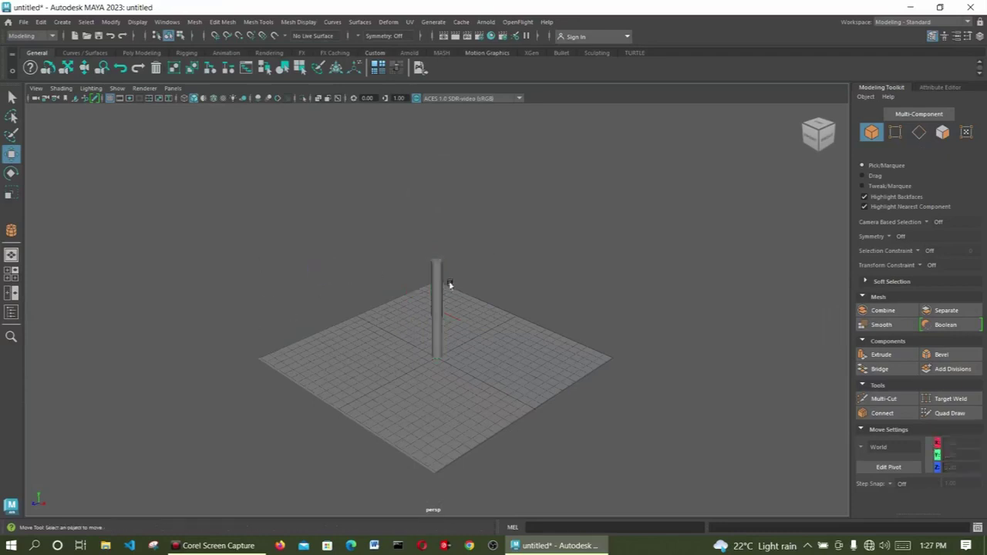
Duplicate the pole cylinder and raise the copy straight up above it.
left_click(445, 280)
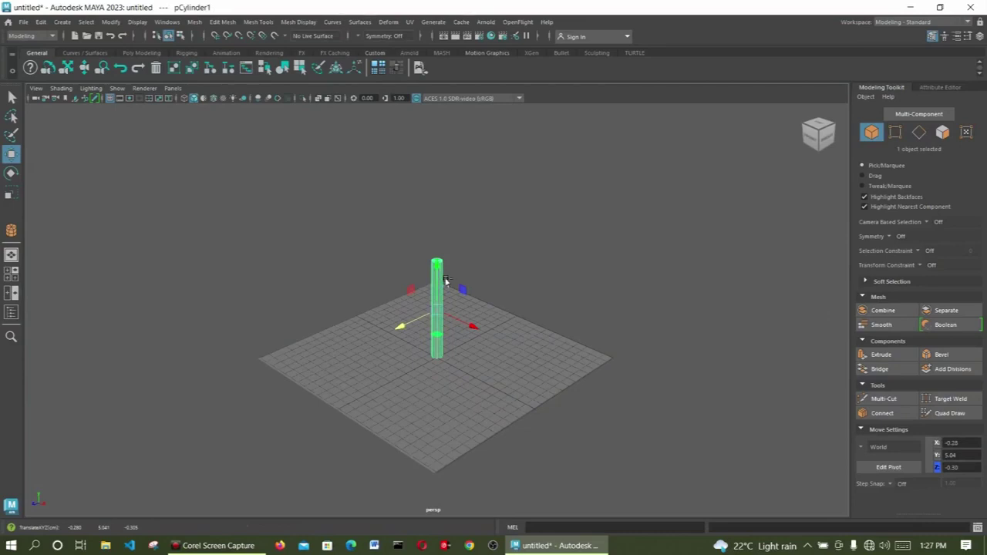
key("ctrl+d")
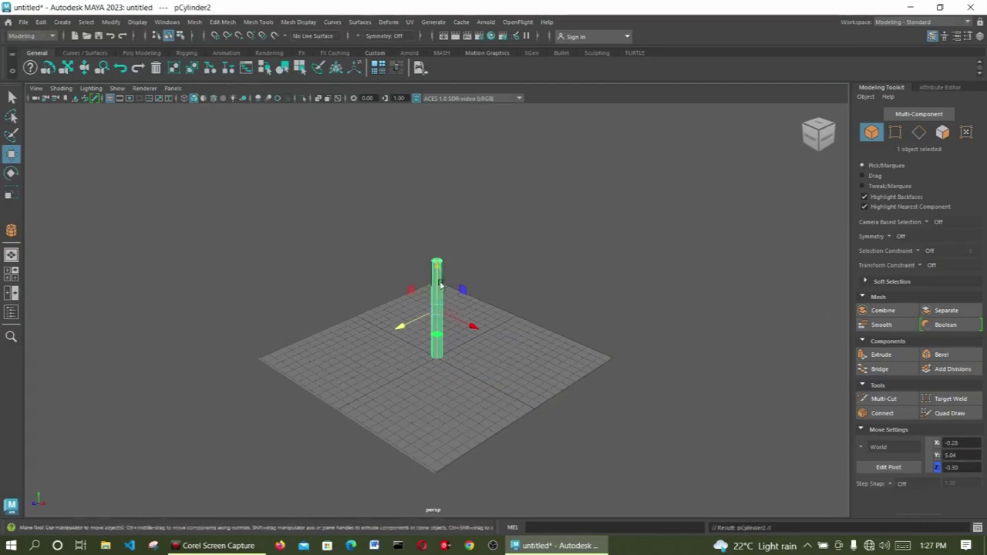
left_click_drag(442, 272, 452, 213)
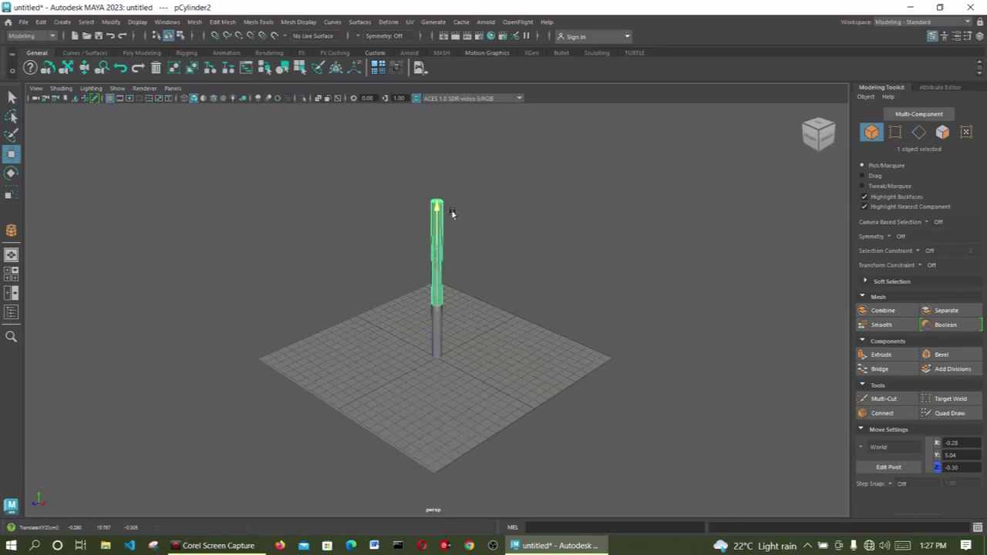
Scale the copy, pCylinder2, to 0.54 × 1.42 × 0.54 so it is thinner and taller.
left_click(10, 192)
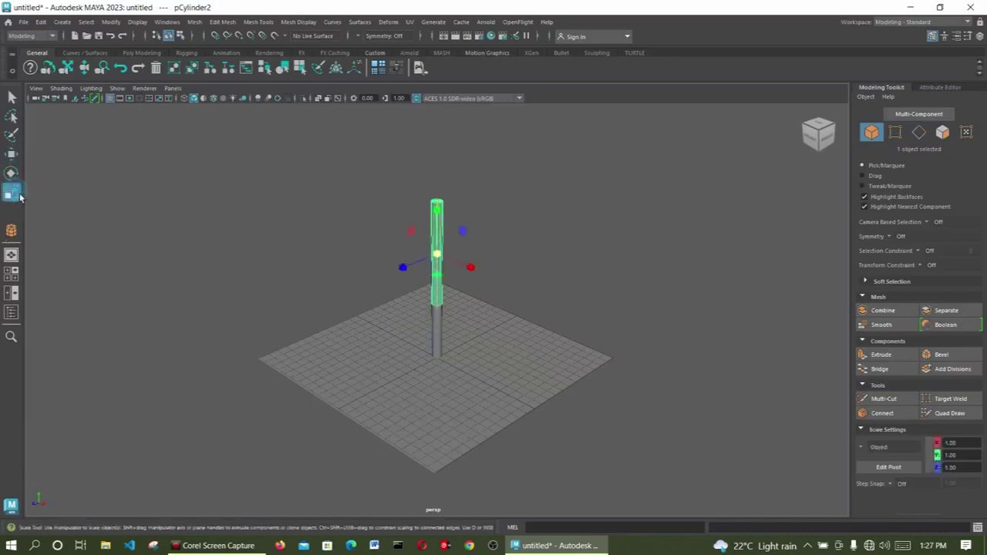
left_click_drag(443, 258, 416, 259)
left_click_drag(442, 214, 454, 137)
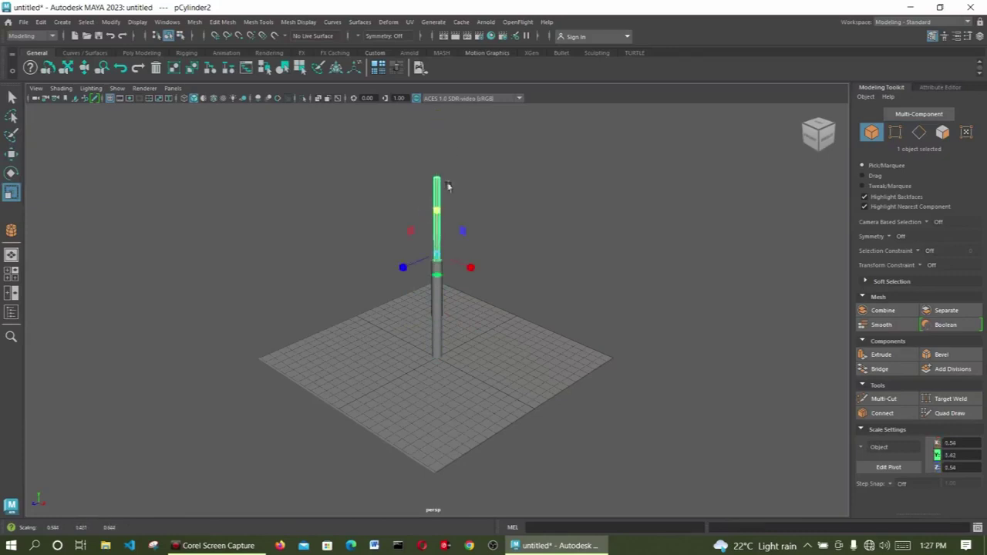
left_click(535, 272)
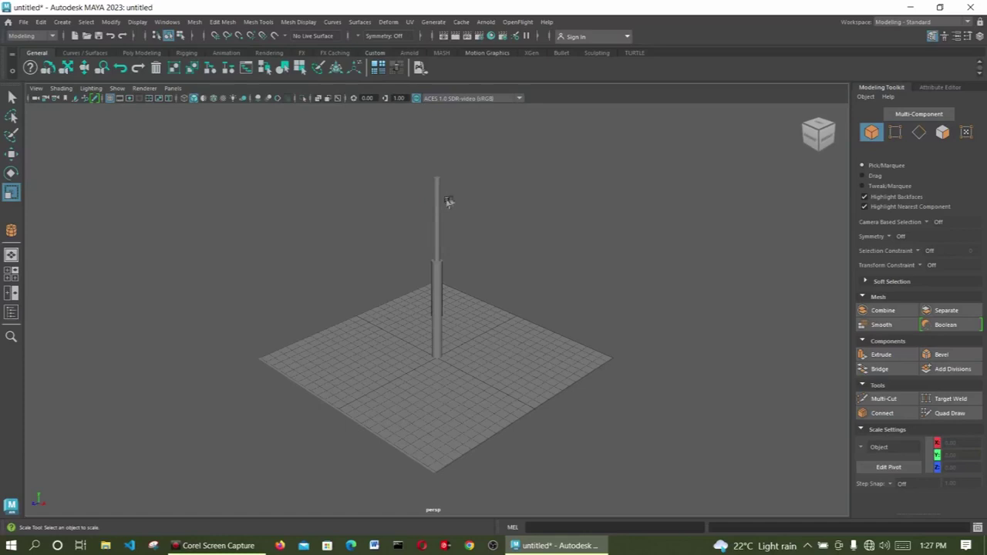
left_click(443, 219)
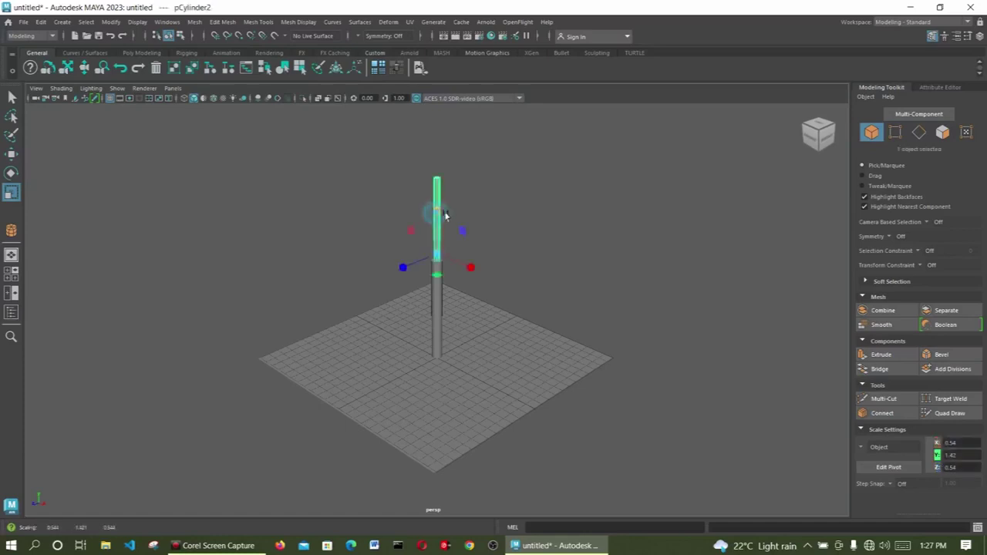
scroll(445, 215, "up", 4)
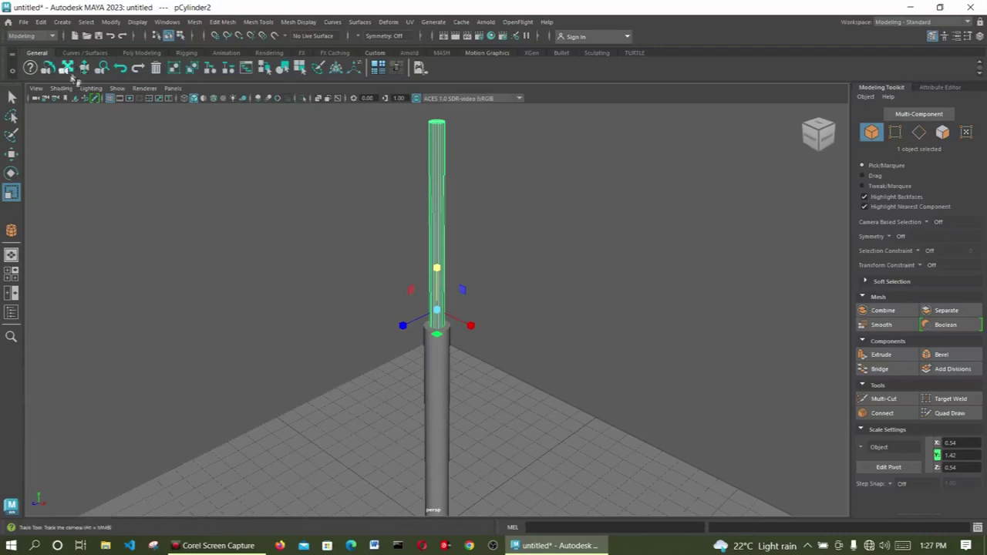
left_click(67, 70)
Pan the view to frame the thin upper cylinder, pCylinder2.
left_click_drag(480, 165, 447, 340)
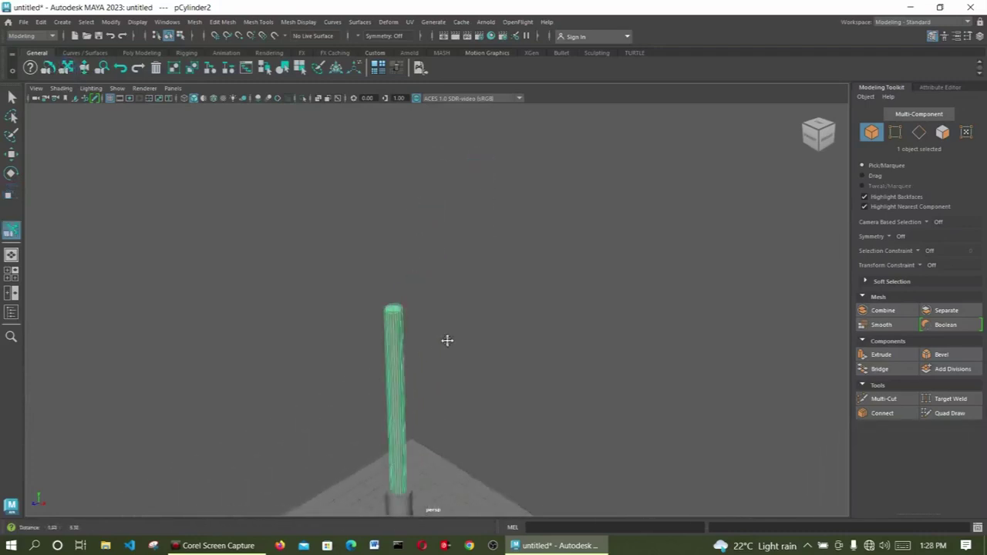
left_click(11, 97)
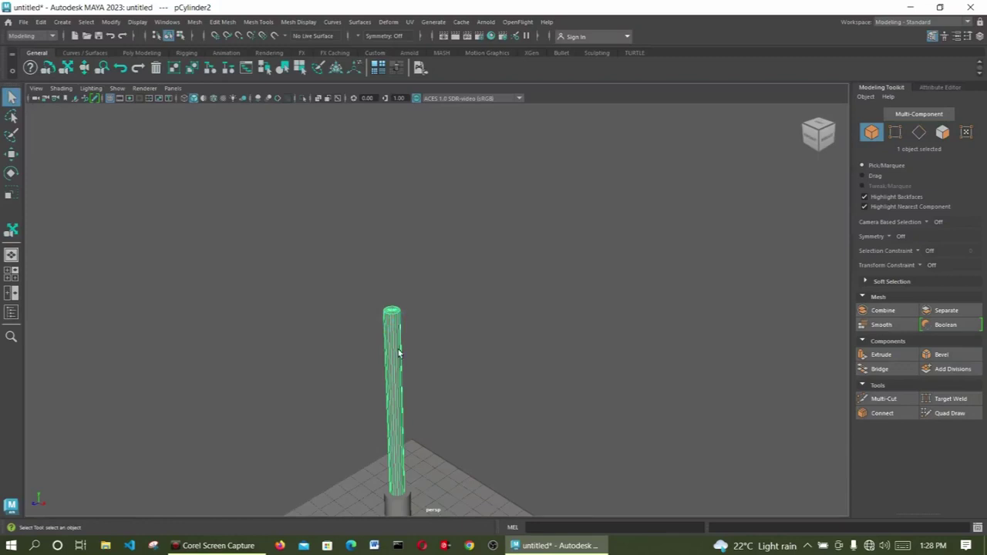
Duplicate the thin upper cylinder and raise the copy higher up the pole.
key("ctrl+d")
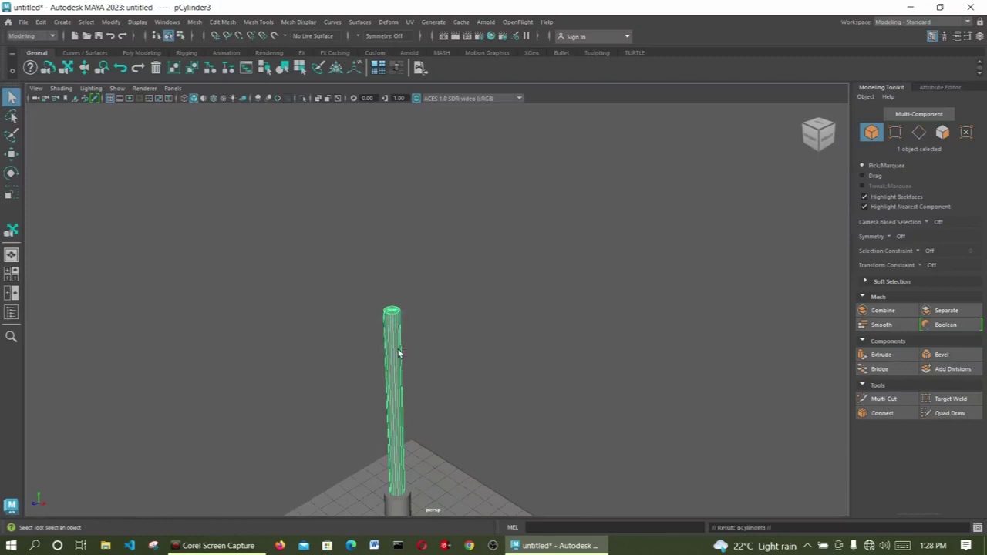
left_click(12, 155)
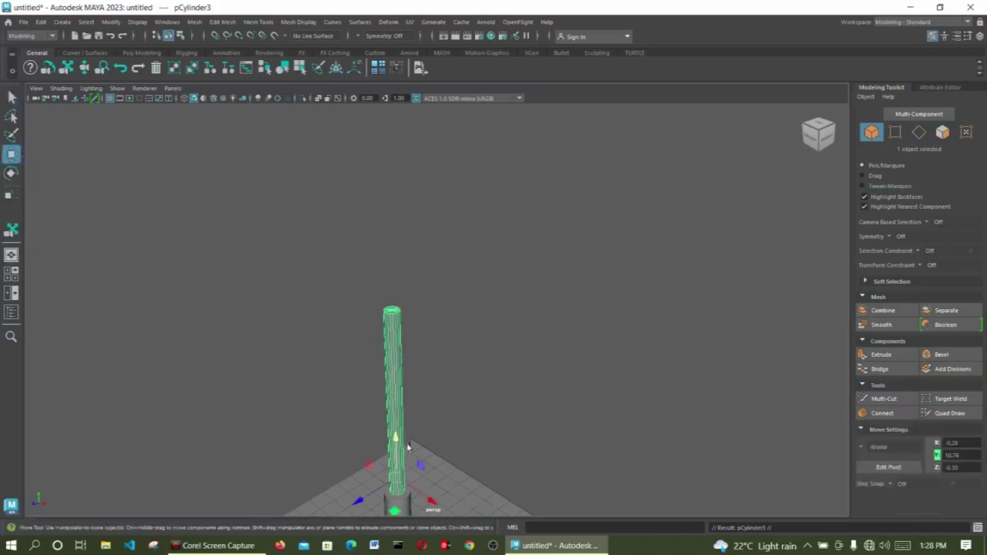
left_click_drag(409, 445, 416, 307)
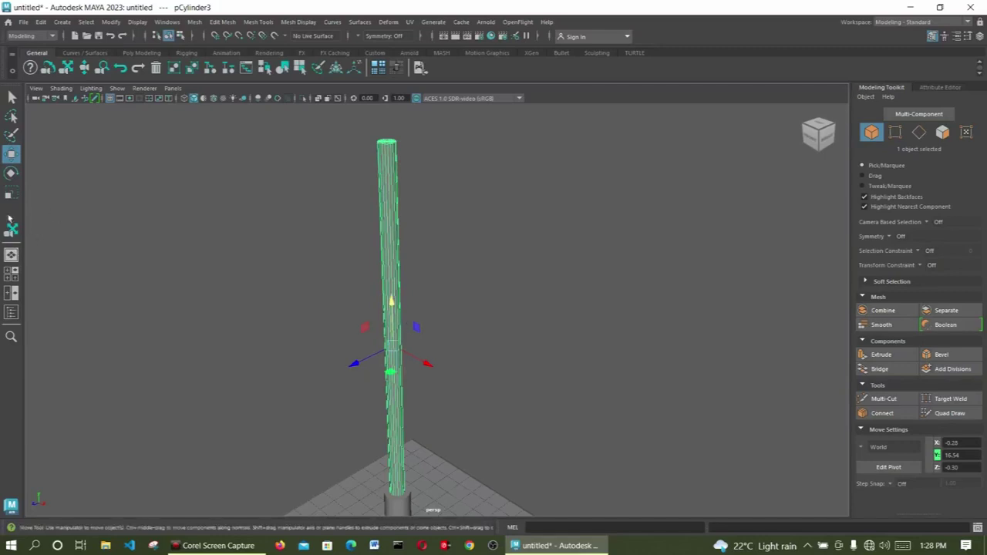
Flatten and widen the copy into a short collar and set it on the pole top.
left_click(11, 193)
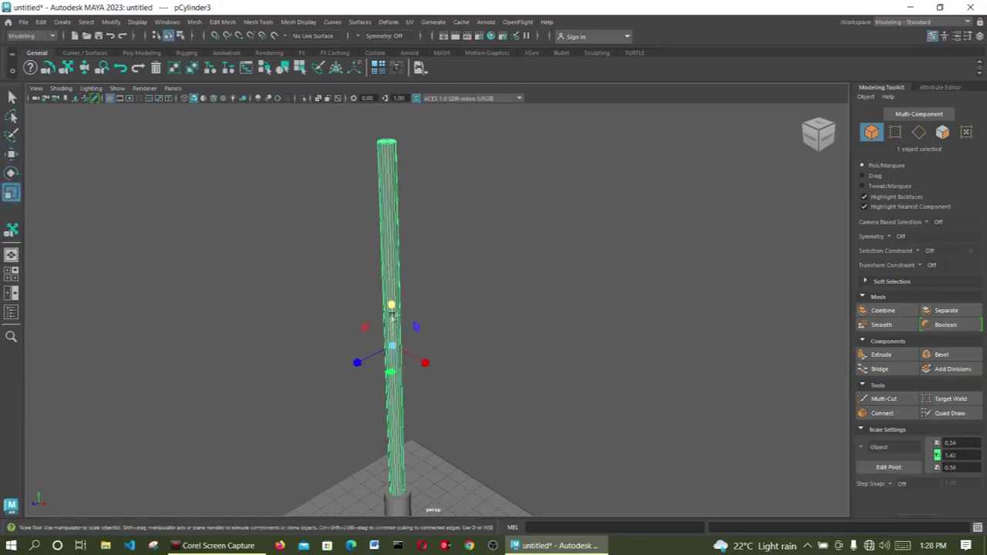
left_click_drag(399, 309, 414, 352)
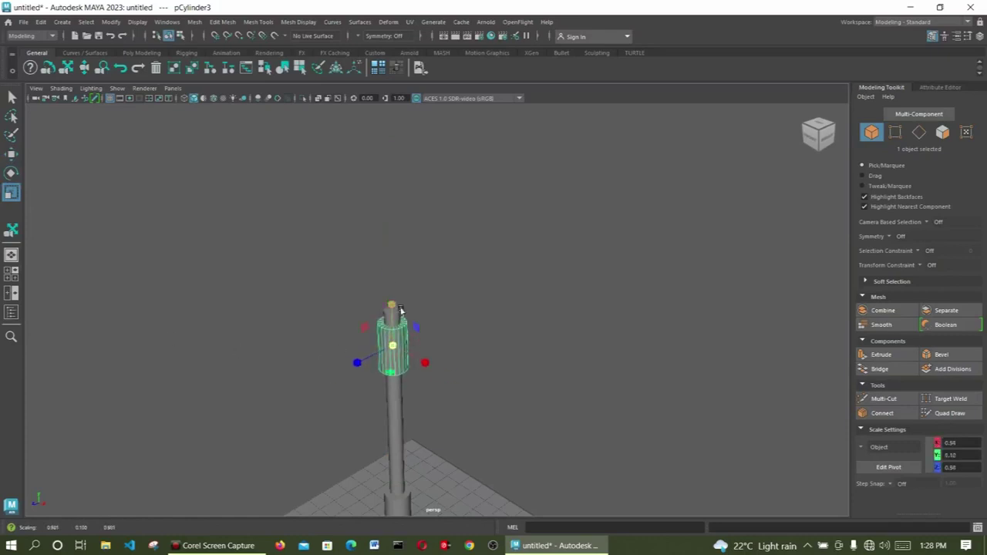
left_click_drag(400, 309, 399, 353)
left_click_drag(392, 307, 389, 333)
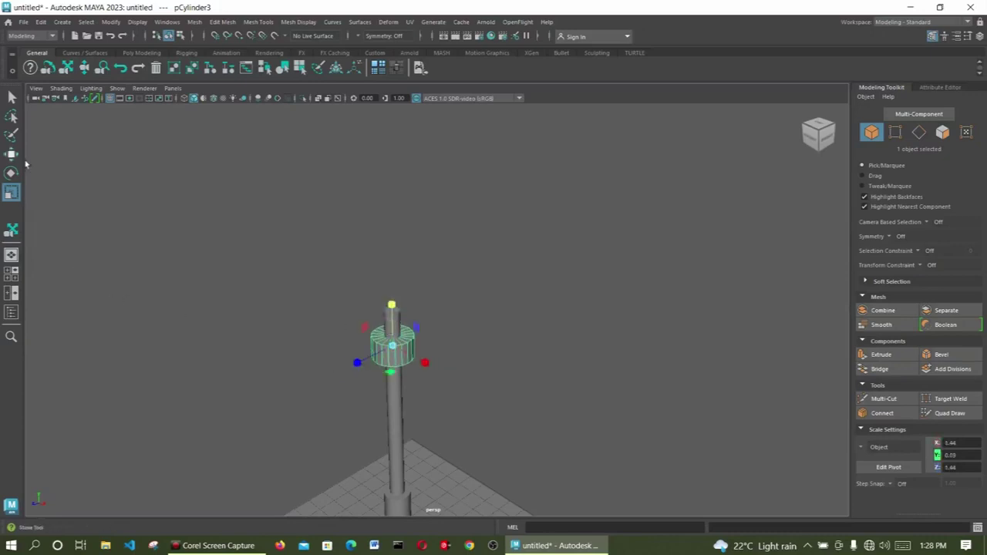
left_click(11, 154)
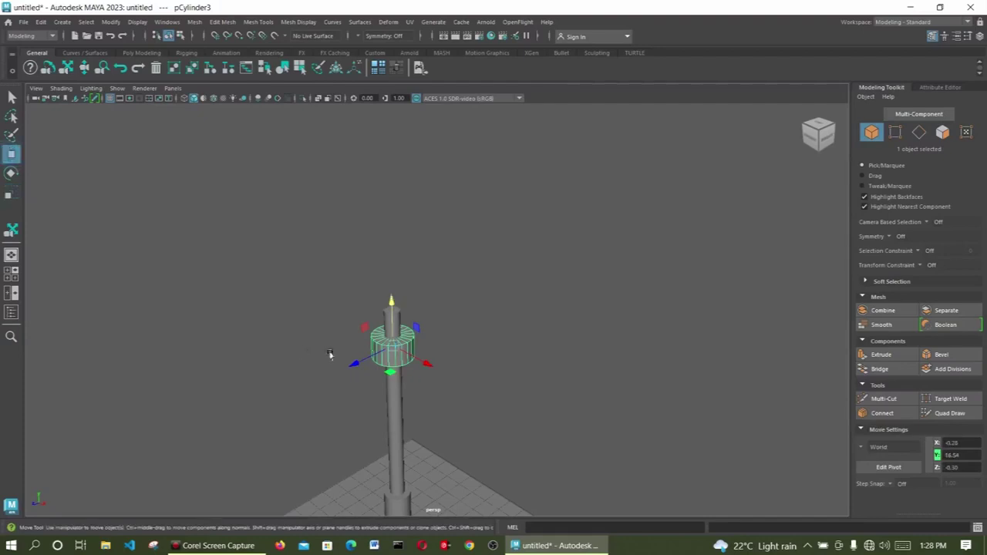
left_click_drag(396, 305, 410, 275)
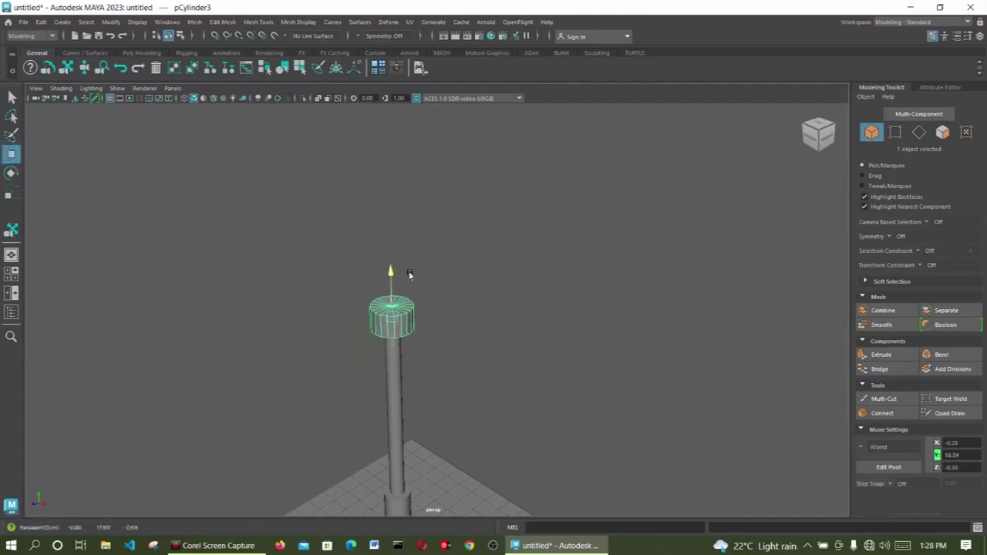
left_click(452, 282)
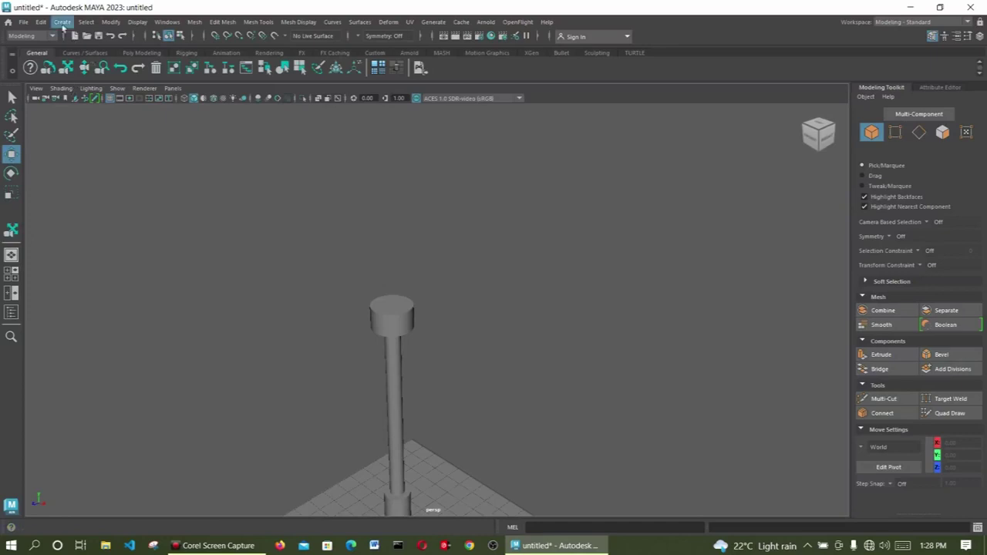
left_click(401, 318)
Draw a long, thin polygon cube, pCube1, flat on the grid beside the pole.
left_click(468, 304)
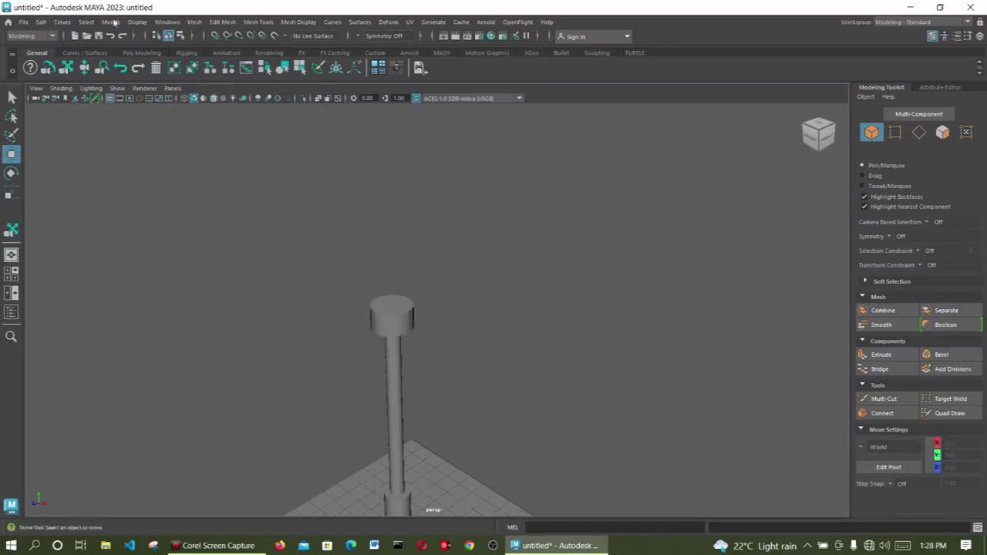
left_click(62, 22)
mouse_move(113, 61)
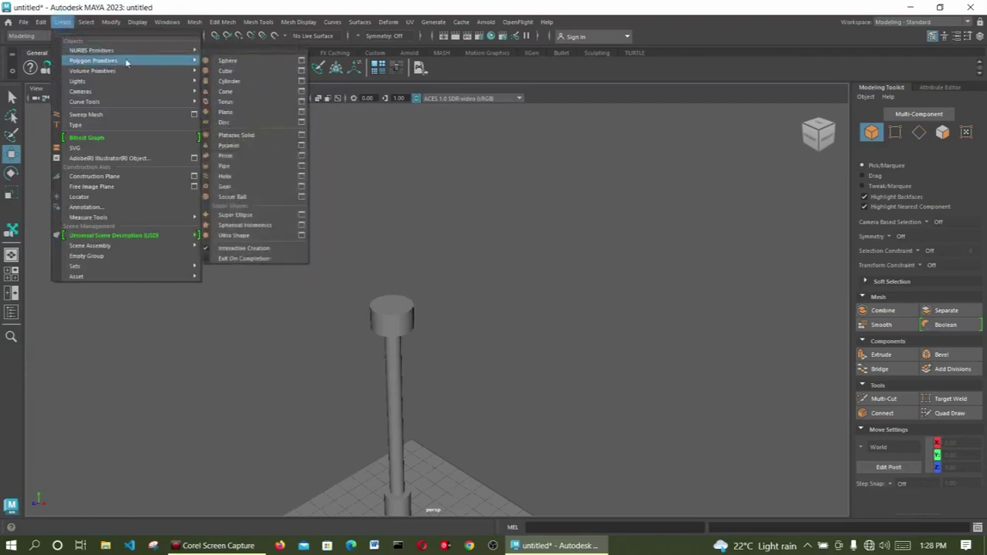
left_click(279, 72)
scroll(452, 407, "down", 5)
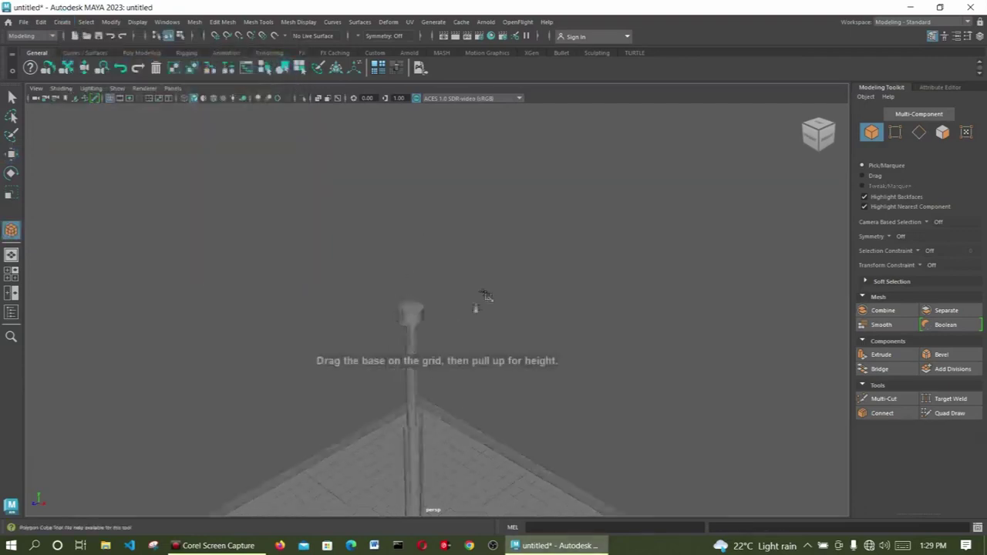
scroll(449, 418, "up", 2)
left_click_drag(456, 421, 513, 444)
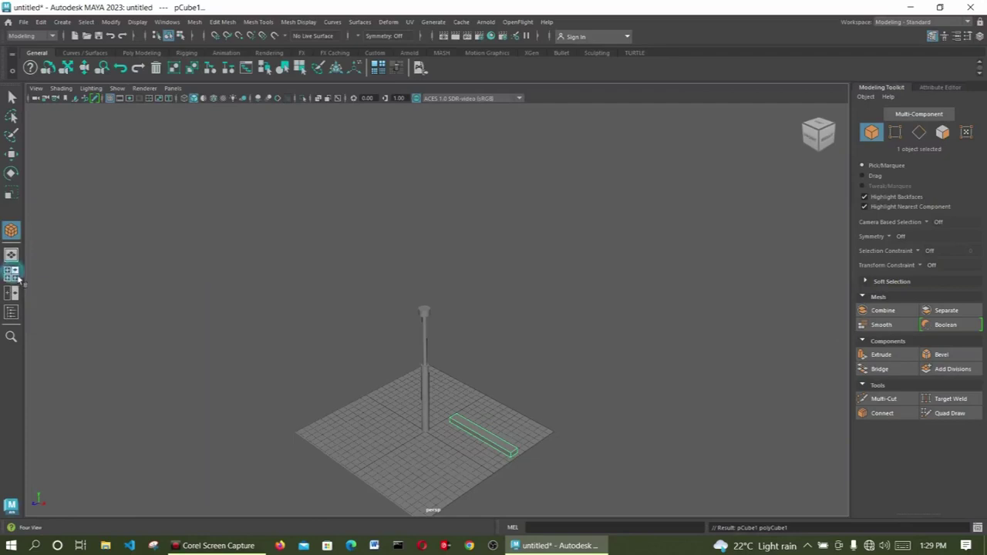
left_click(12, 273)
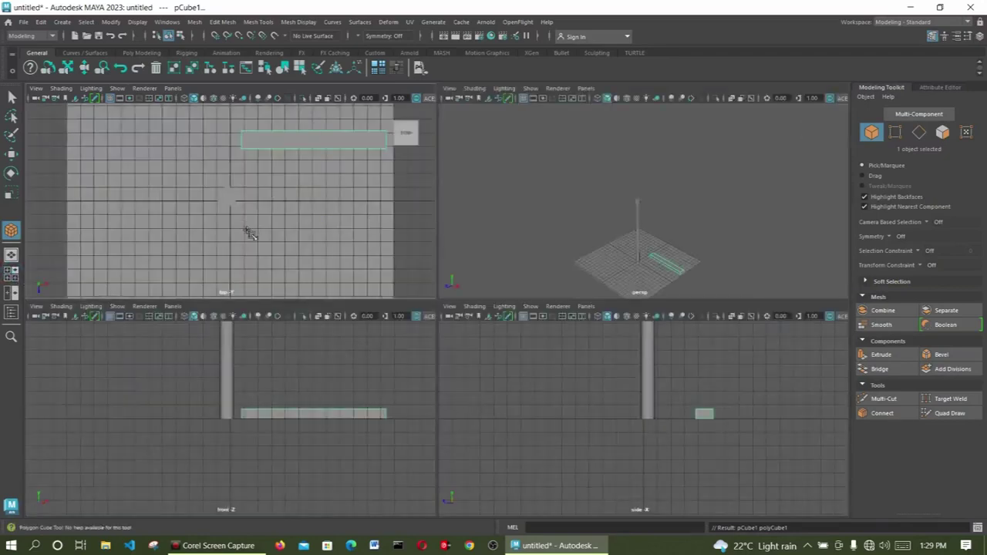
Move the box toward the pole and shrink it uniformly.
left_click(13, 100)
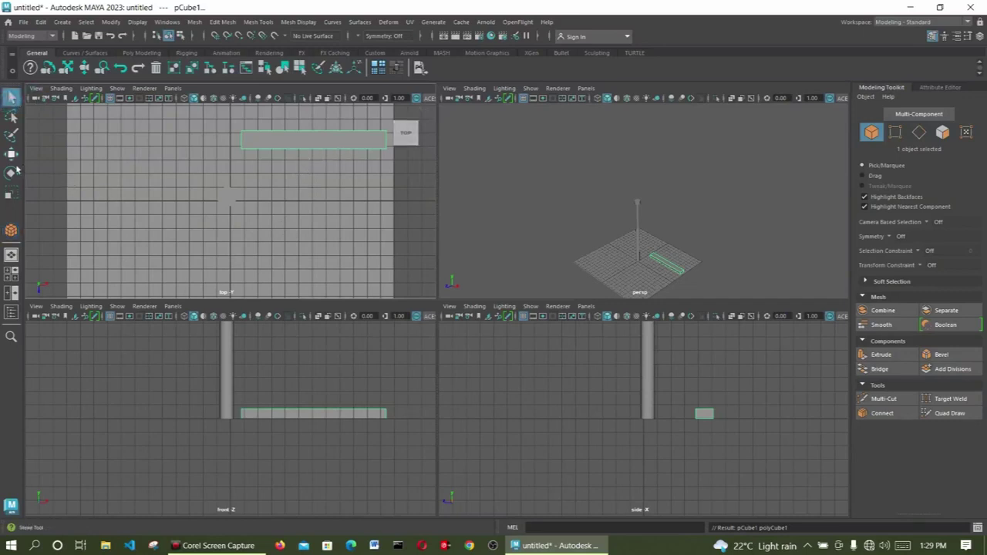
left_click(11, 154)
left_click_drag(323, 193, 324, 251)
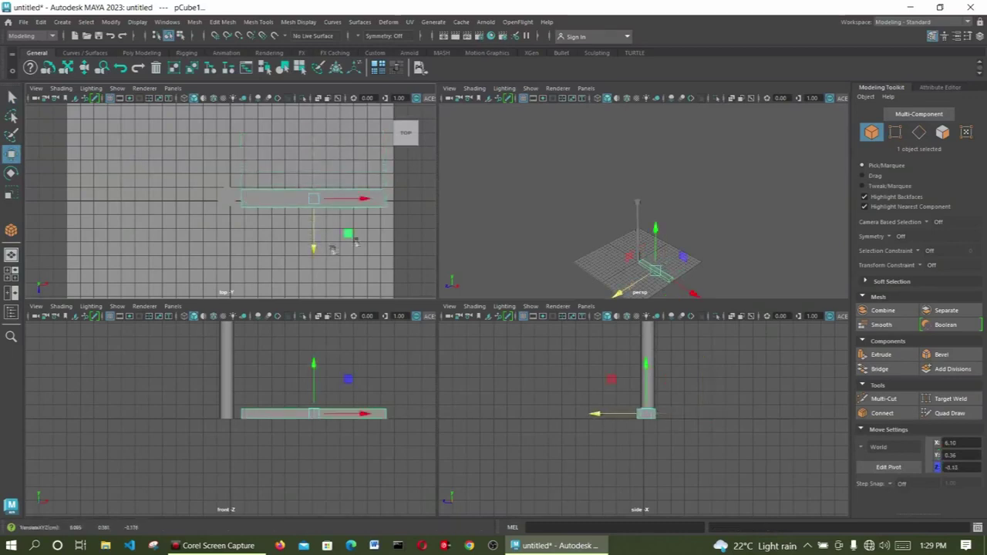
left_click(11, 193)
left_click(319, 199)
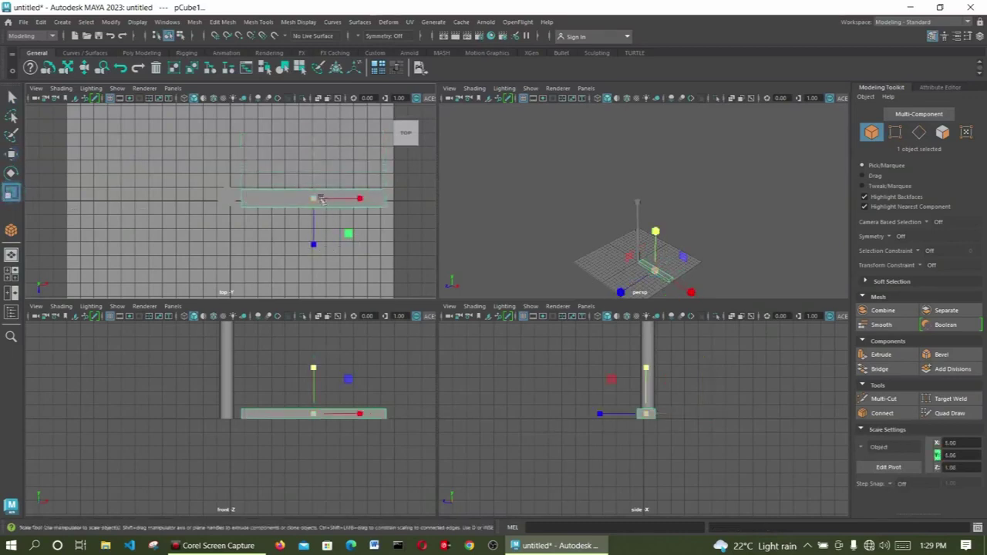
mouse_move(662, 278)
left_mouse_down()
mouse_move(652, 275)
mouse_move(672, 290)
left_mouse_up()
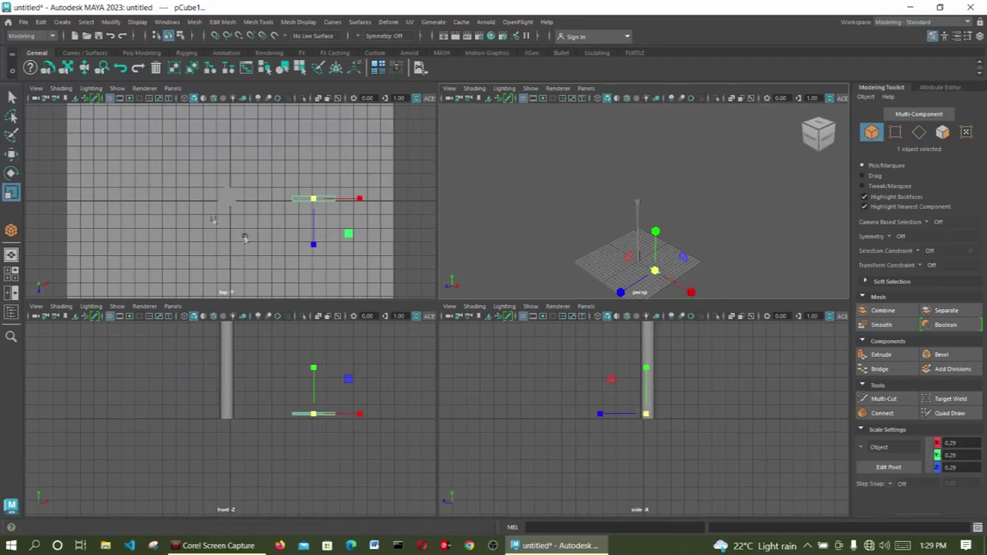
Slide the box to X 2.18, Y 0.36, Z -0.18 against the pole base, maximizing the front view.
left_click(11, 153)
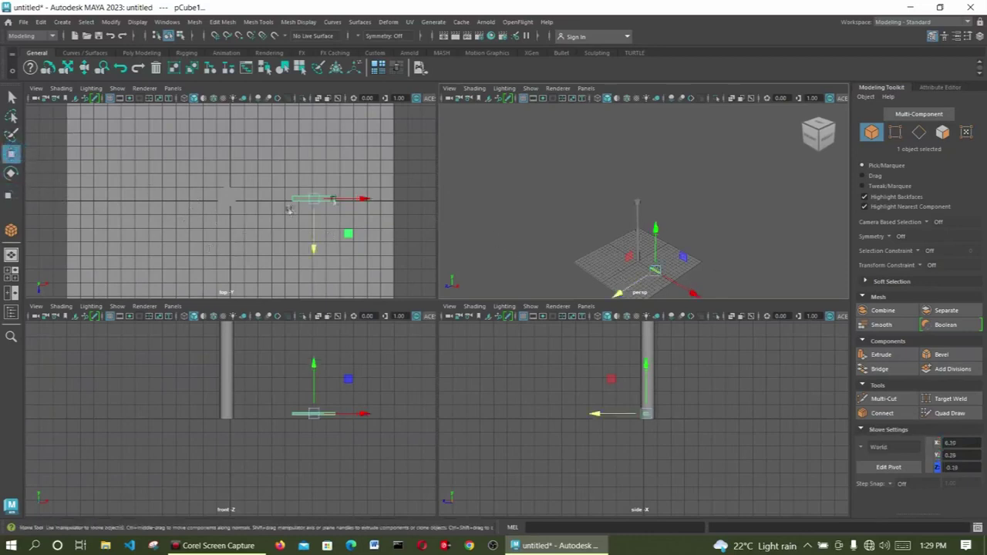
left_click_drag(366, 200, 313, 214)
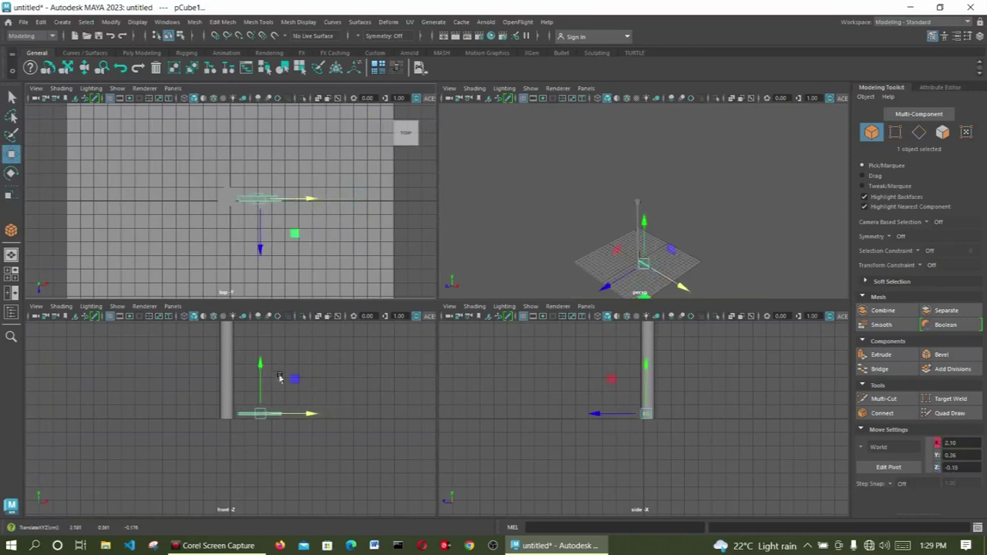
middle_click_drag(280, 377, 271, 400)
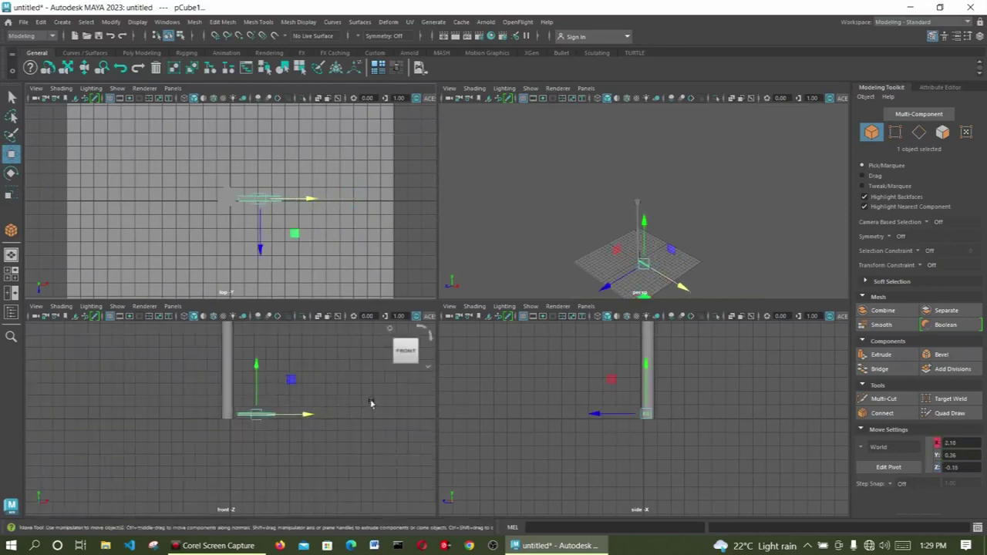
key("space")
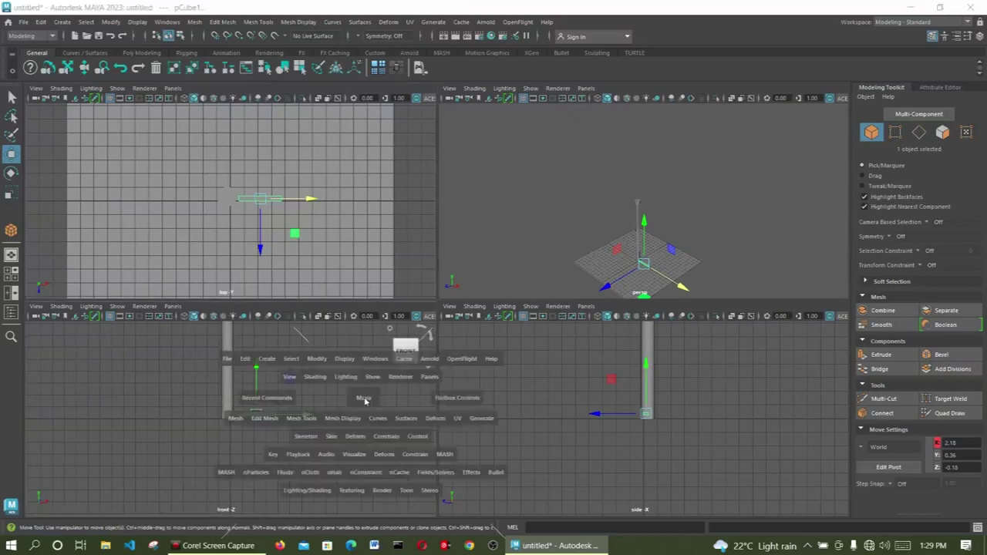
Lift the bar up to the pole's top and frame it in the front view.
scroll(371, 434, "down", 3)
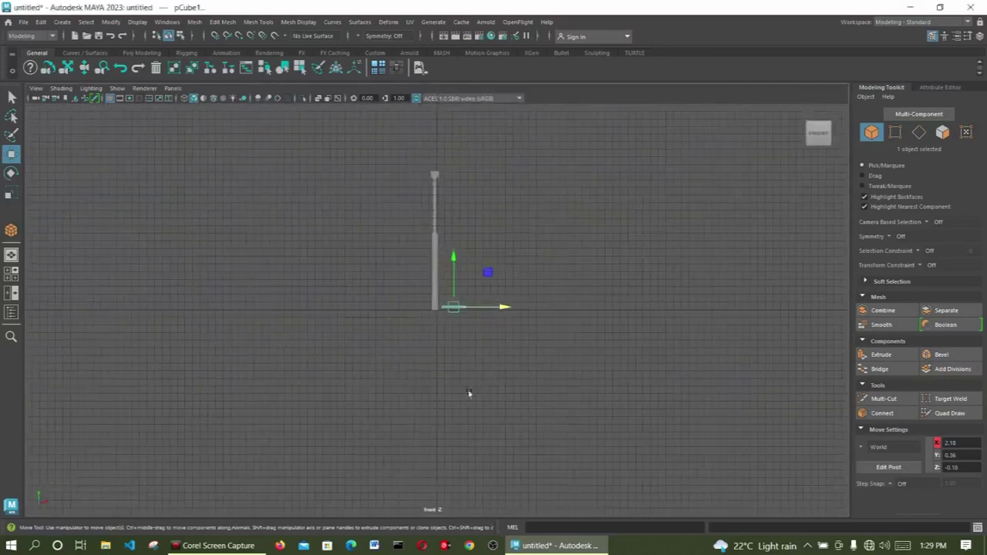
left_click_drag(465, 269, 505, 128)
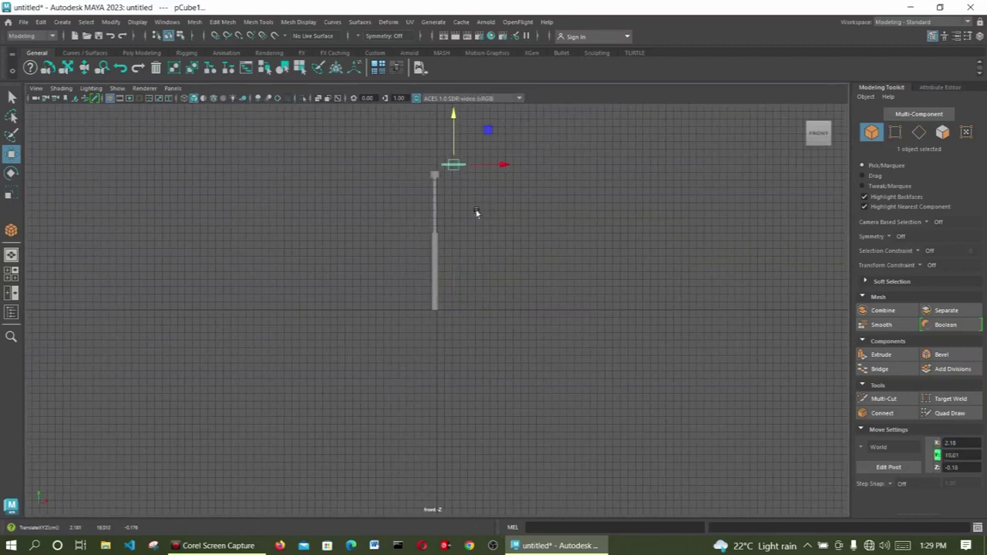
key("f")
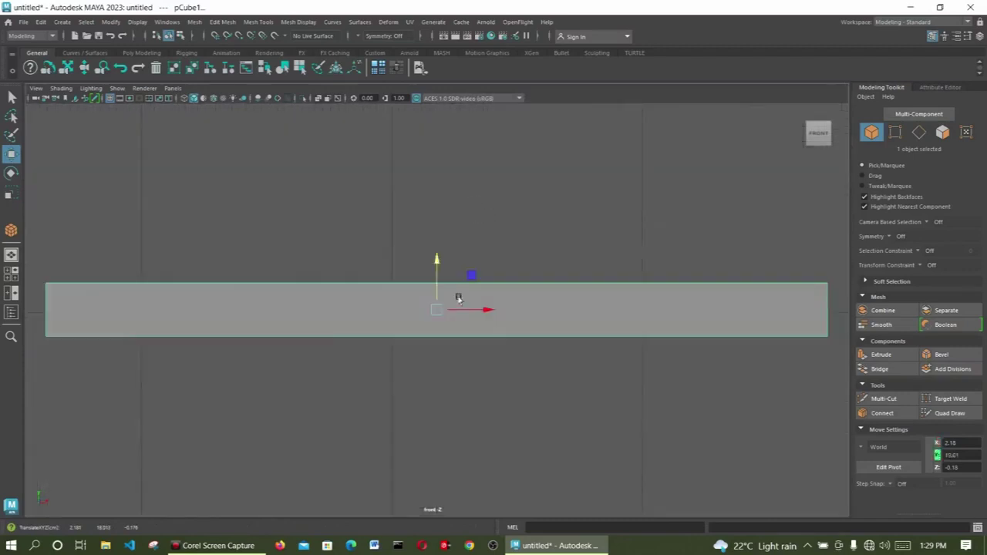
scroll(458, 298, "down", 5)
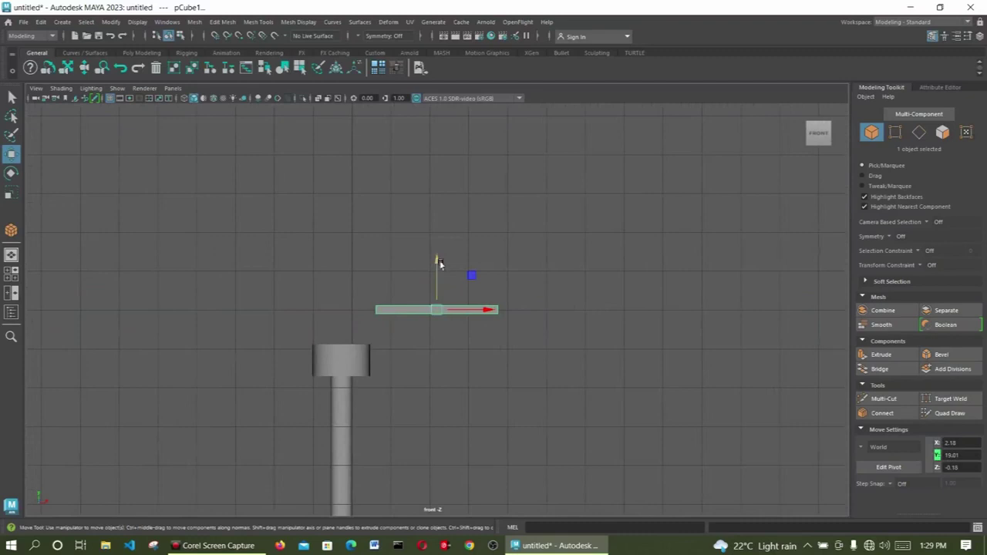
Fine-tune the bar to X 1.43, Y 18.39, Z -0.18, resting just above the collar.
left_click_drag(436, 266, 436, 286)
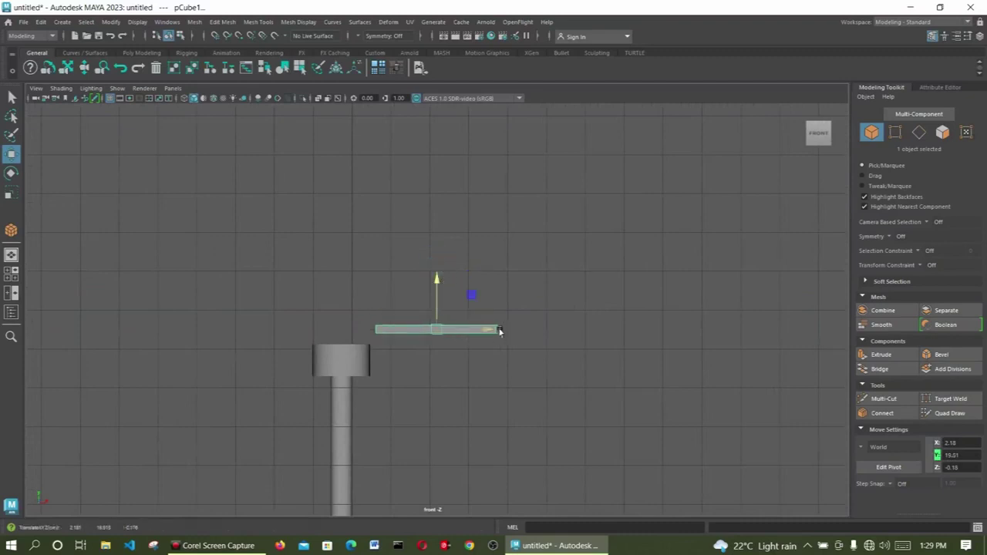
left_click_drag(500, 330, 469, 327)
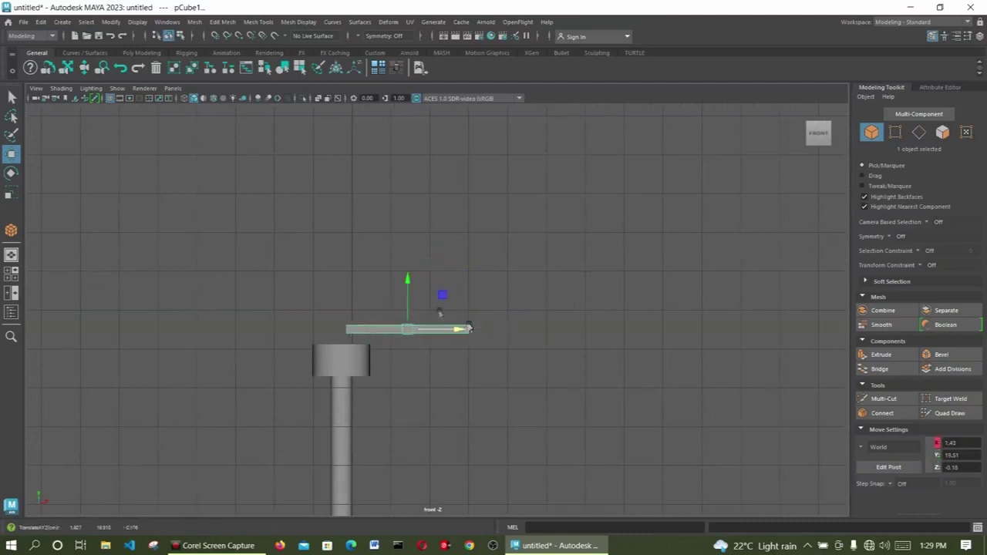
left_click_drag(416, 281, 407, 284)
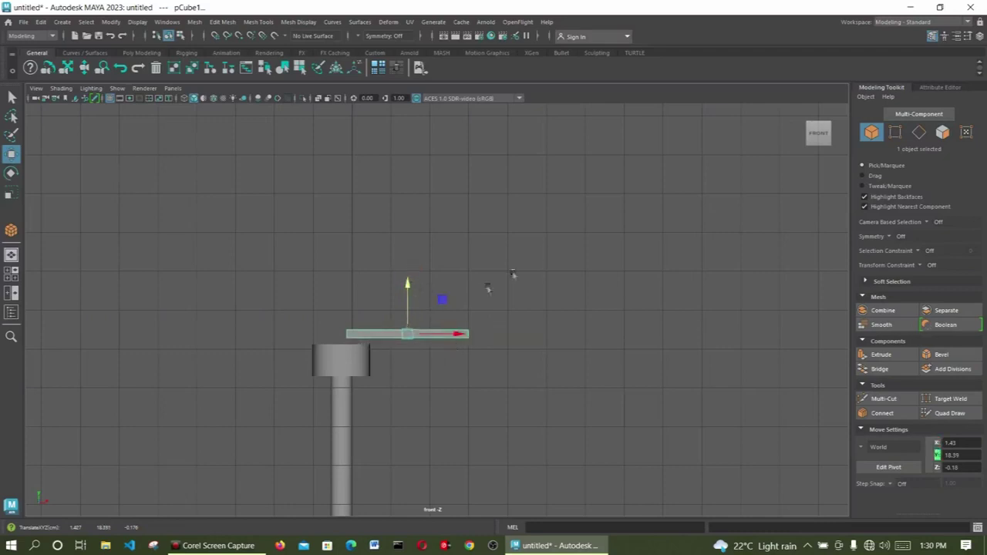
left_click(469, 287)
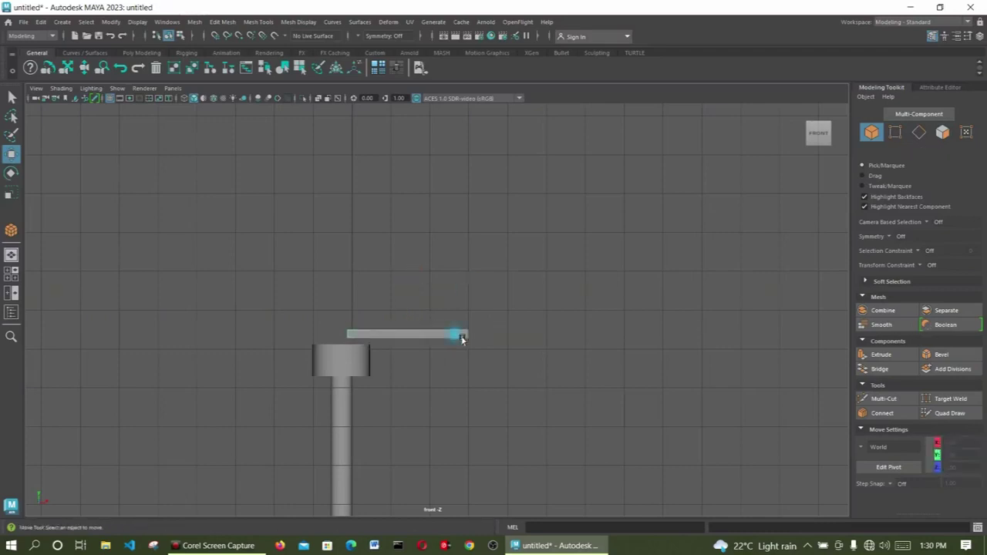
left_click(461, 336)
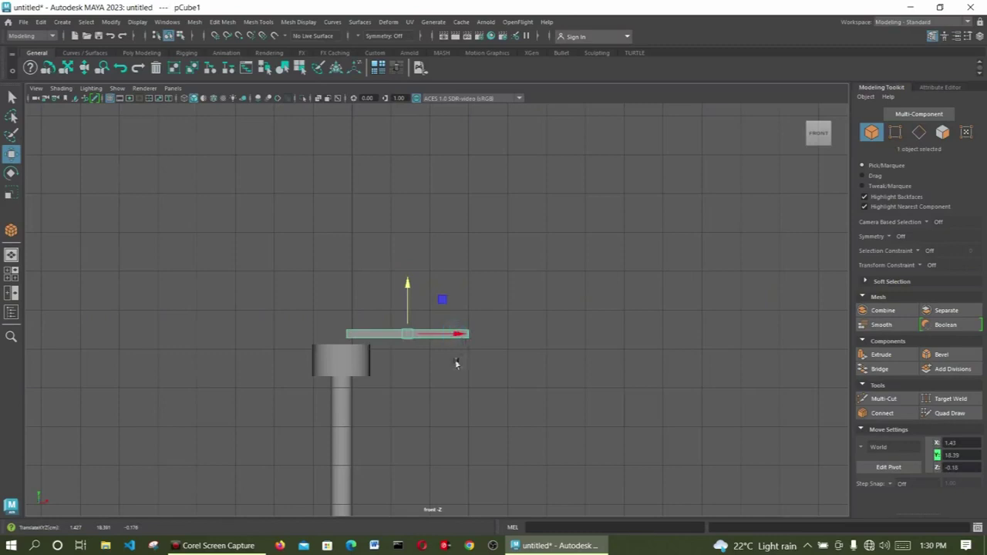
left_click(11, 192)
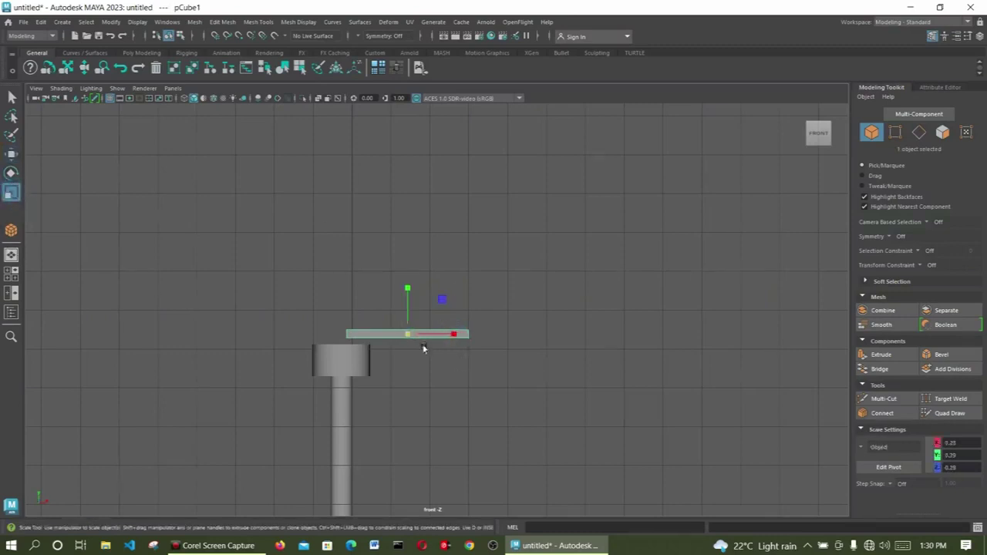
key("space")
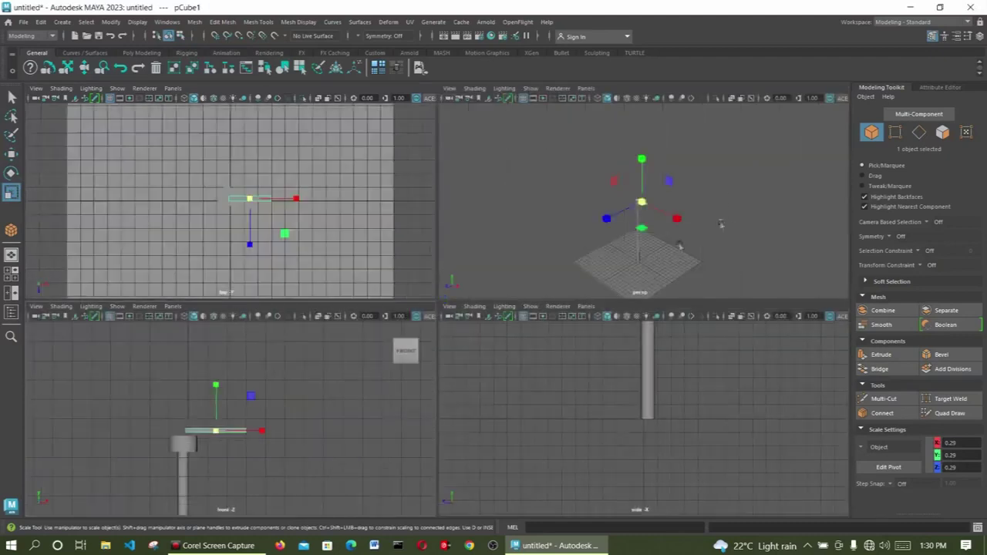
In the perspective view, uniformly scale pCube1 from 0.29 to 0.38 on all axes.
key("space")
scroll(424, 316, "up", 6)
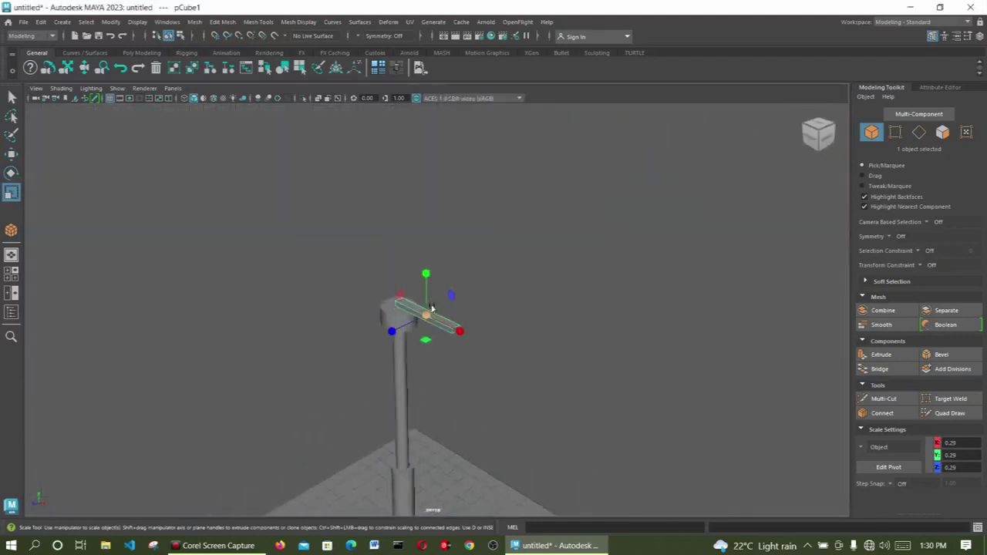
left_click_drag(432, 320, 478, 285)
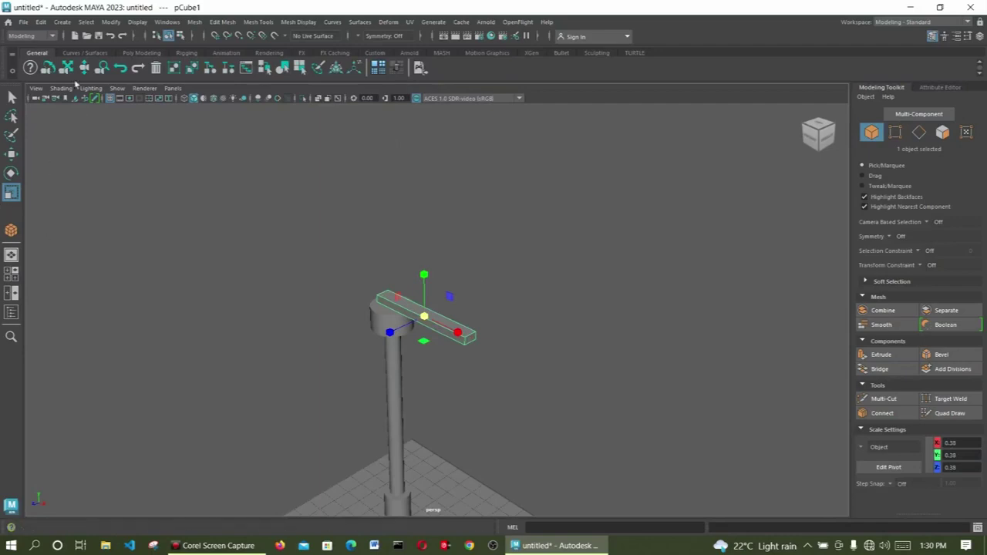
left_click(12, 99)
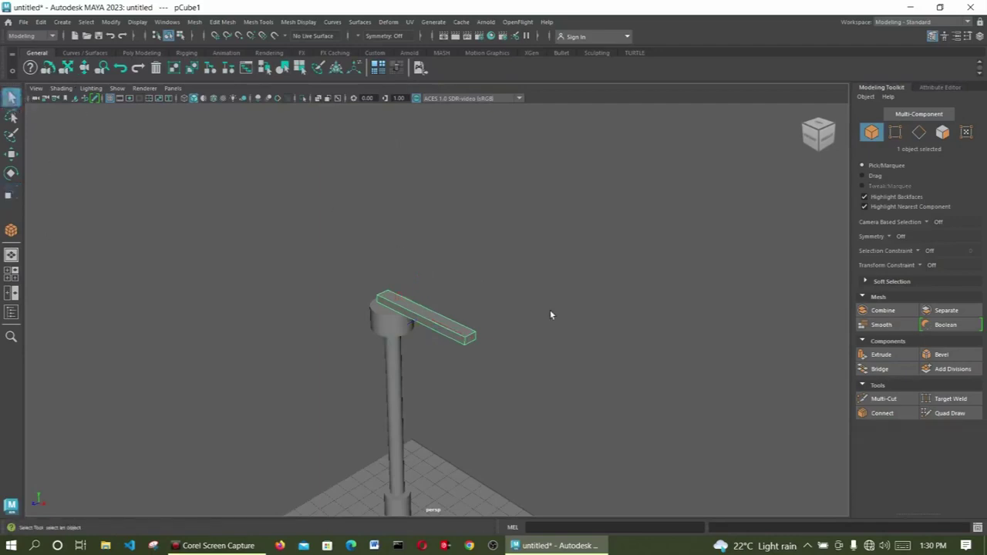
right_click(429, 323)
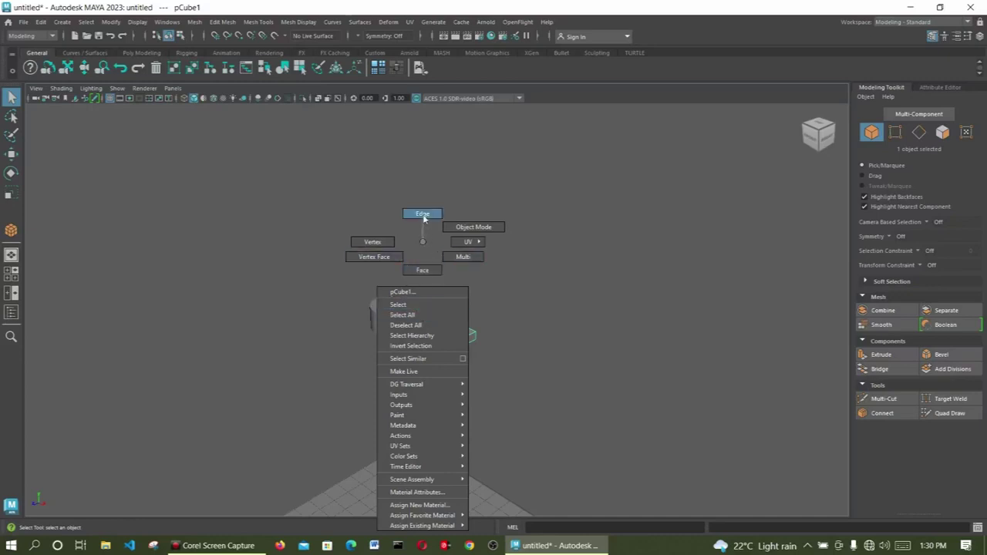
Insert two edge loops across pCube1 near its collar end with the Insert Edge Loop Tool.
right_click_drag(423, 218, 423, 218)
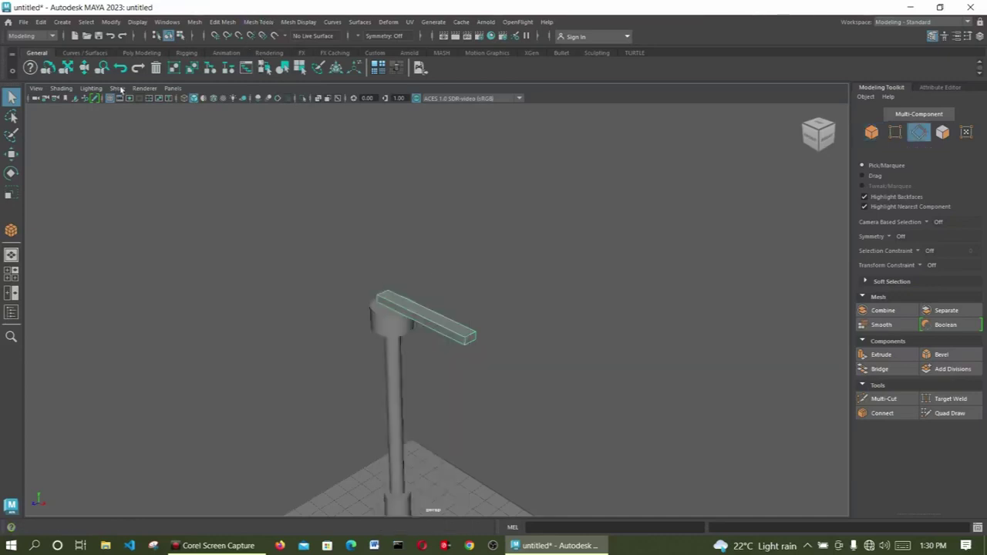
left_click(258, 22)
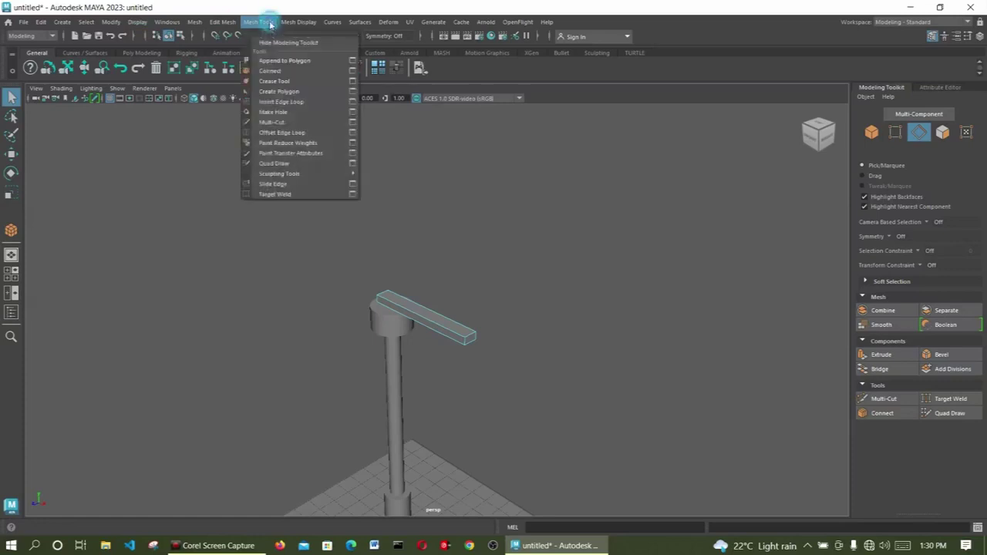
left_click(298, 101)
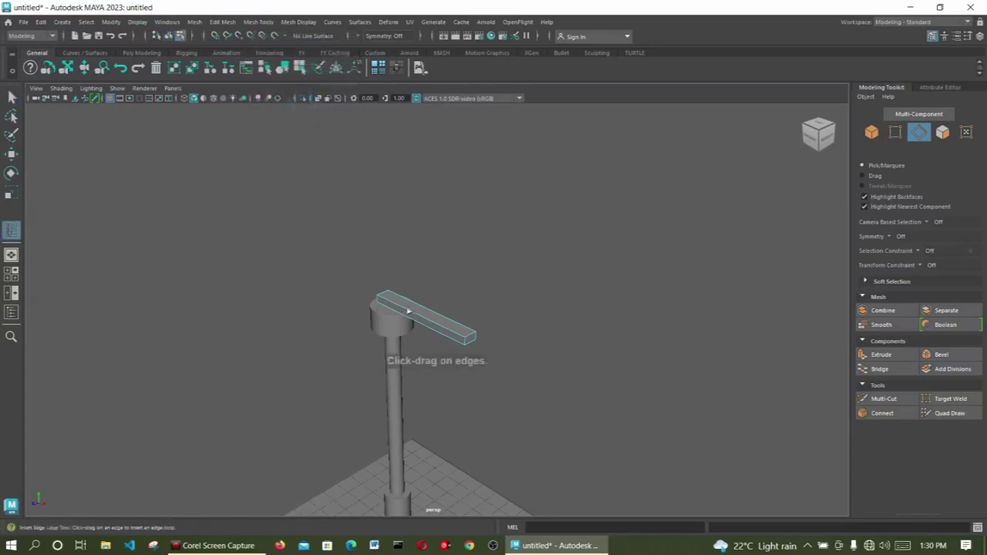
left_click(401, 312)
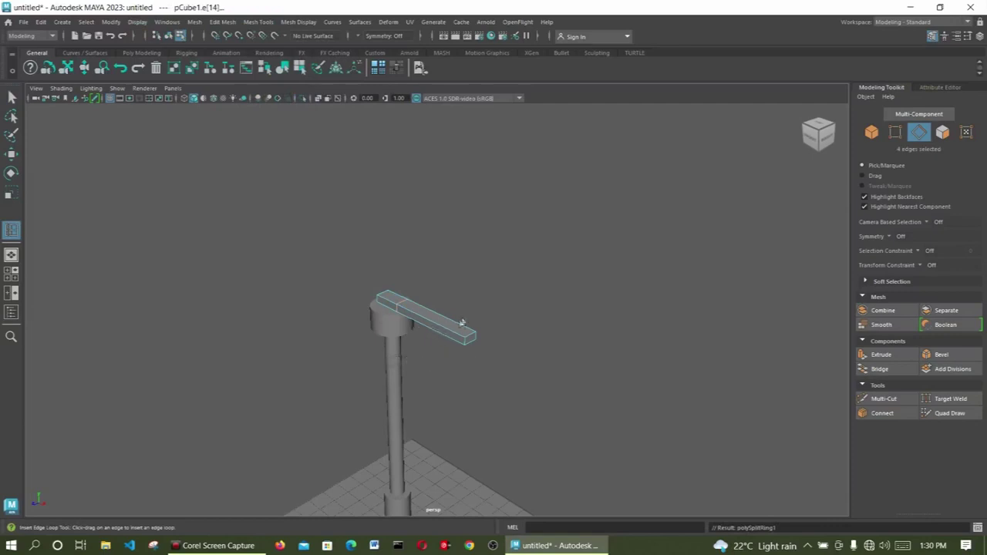
left_click(401, 309)
left_click(11, 96)
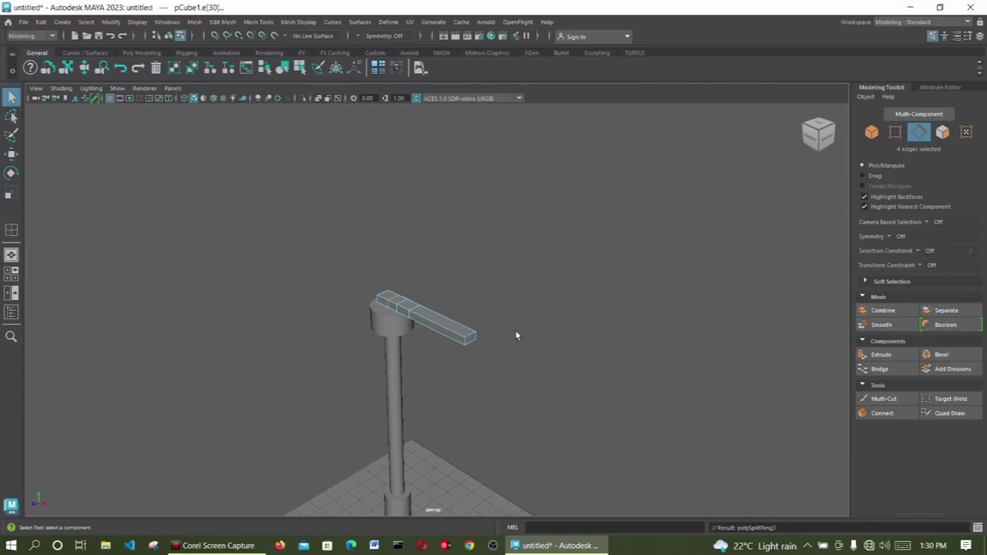
key("space")
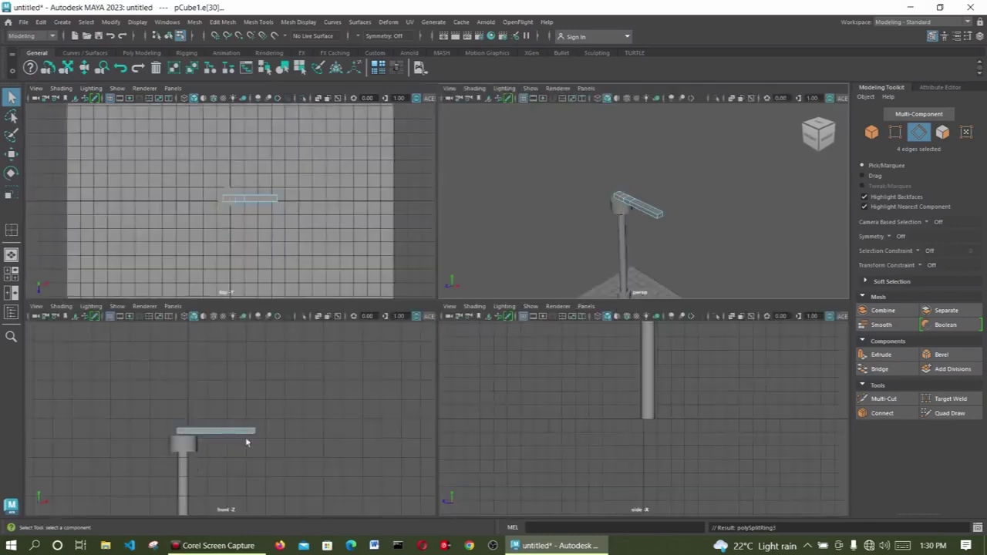
In the maximized front view, select the bar's vertices and lift them upward.
key("space")
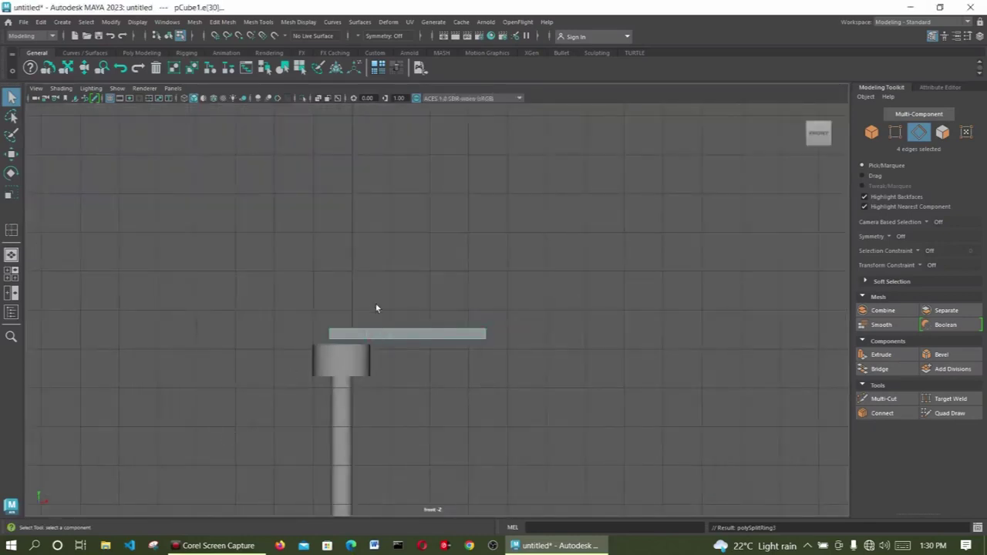
right_click_drag(387, 337, 335, 241)
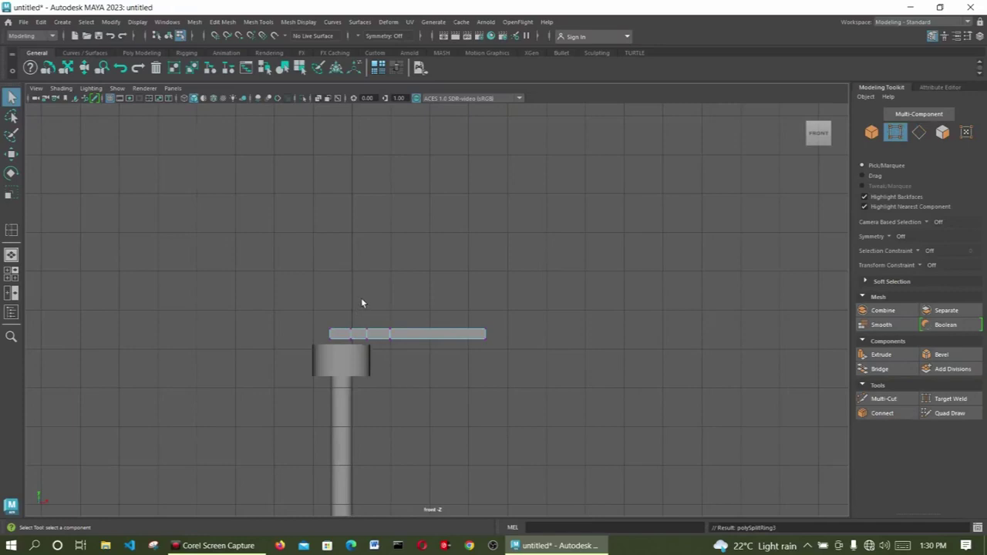
left_click_drag(344, 304, 505, 372)
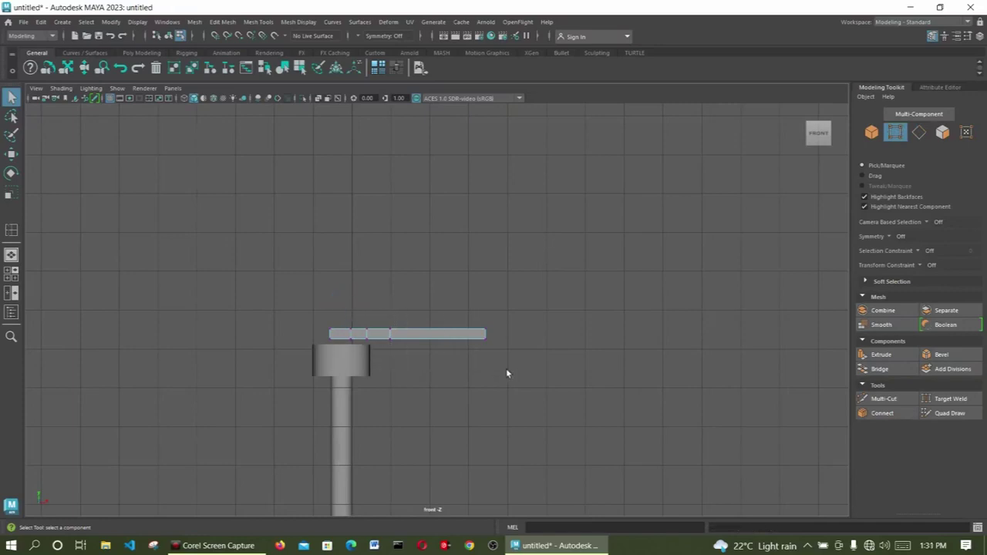
left_click(10, 154)
left_click_drag(420, 293, 426, 284)
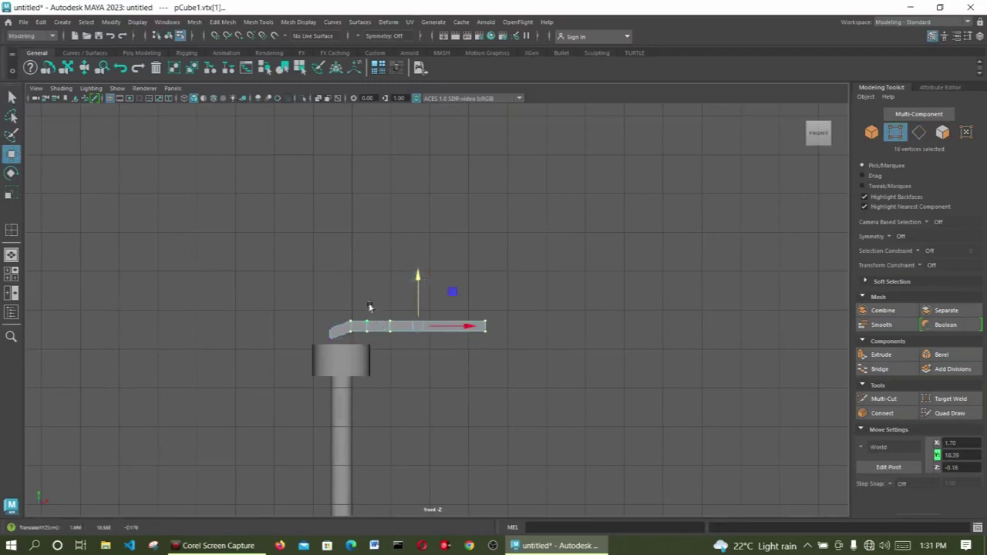
Raise the bar's right part and bend vertices to smooth it into a curved arm.
left_click_drag(369, 295, 512, 365)
left_click_drag(428, 277, 434, 275)
left_click_drag(340, 297, 369, 346)
left_click_drag(353, 282, 522, 375)
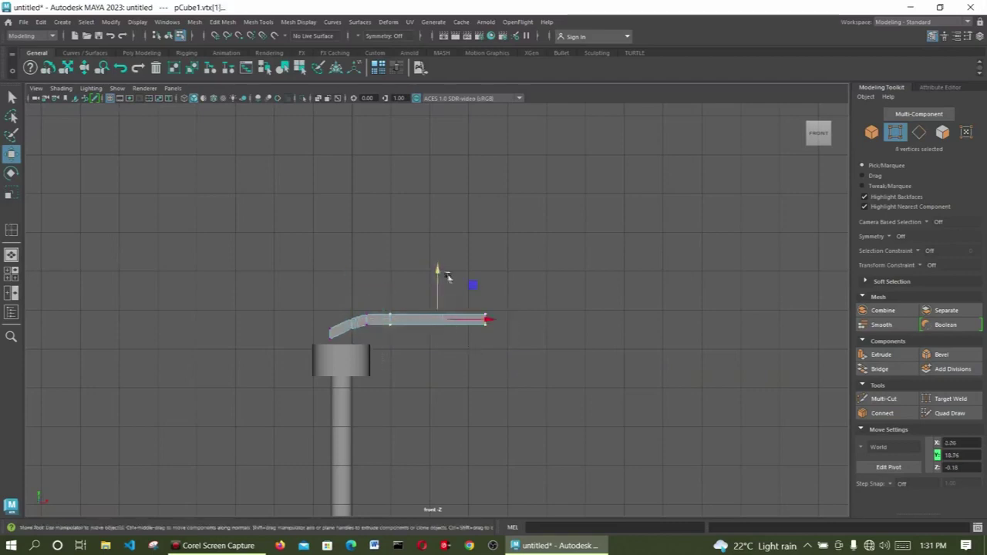
mouse_move(448, 278)
left_mouse_down()
mouse_move(438, 269)
mouse_move(446, 279)
left_mouse_up()
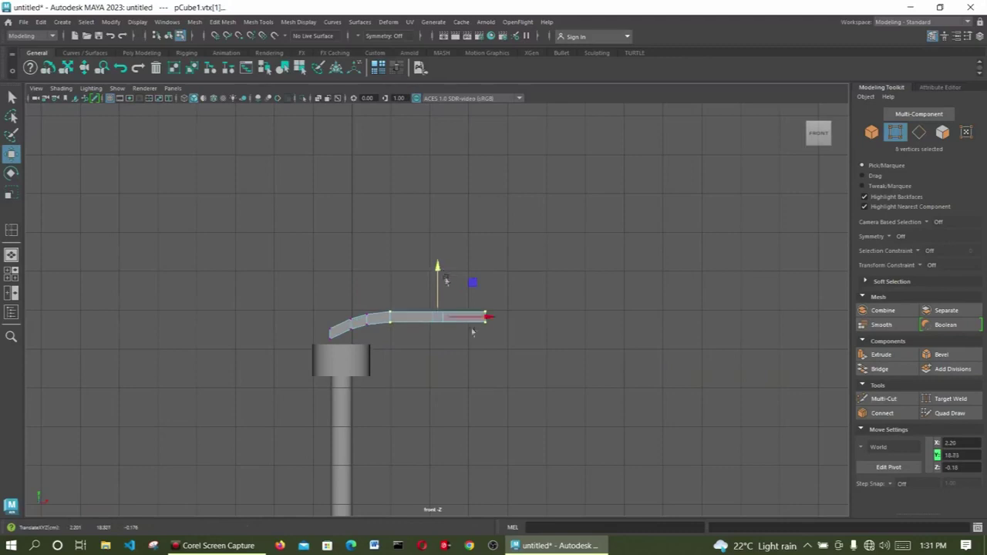
left_click(568, 301)
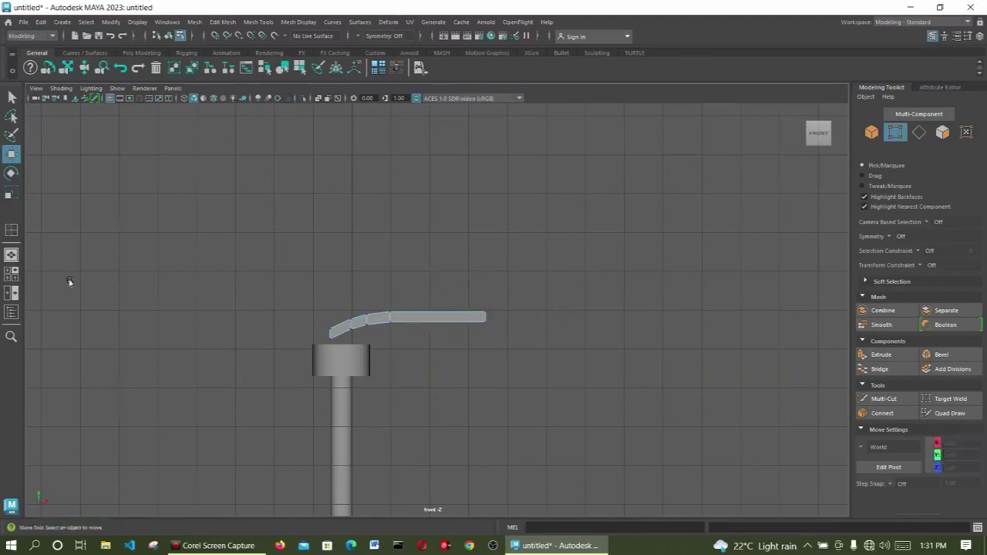
left_click(11, 95)
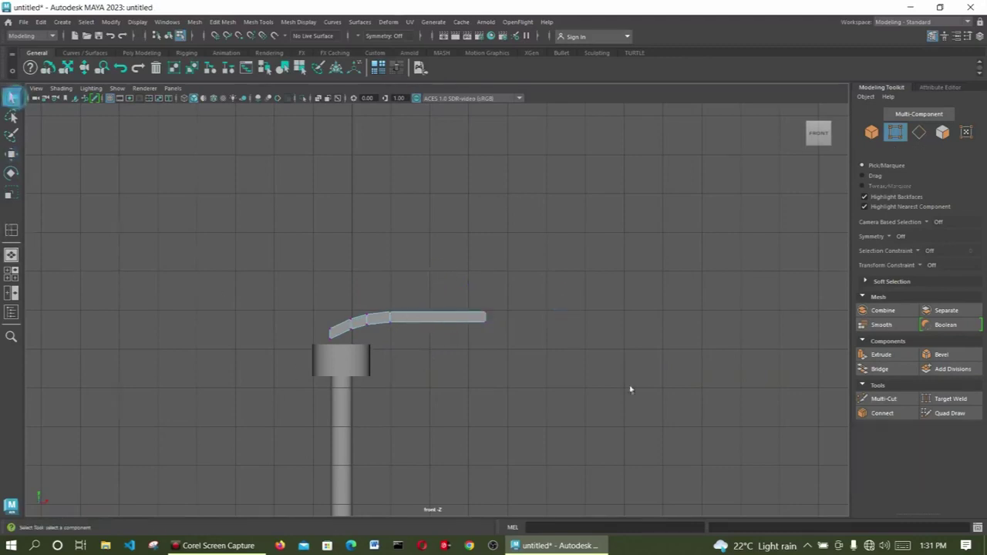
right_click(456, 318)
Slide the whole curved arm pCube1 right along X from 1.43 to 1.78.
right_click_drag(455, 317, 498, 251)
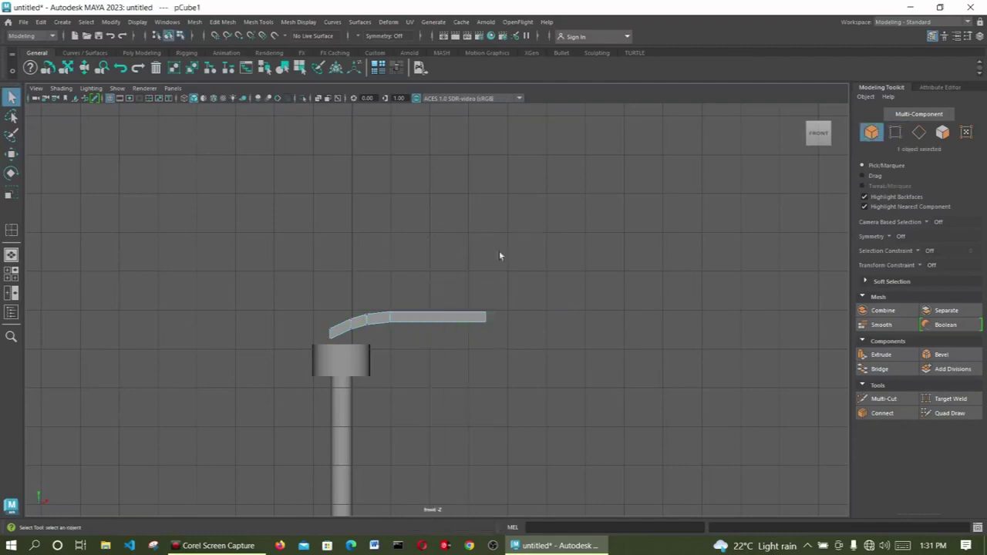
left_click(13, 156)
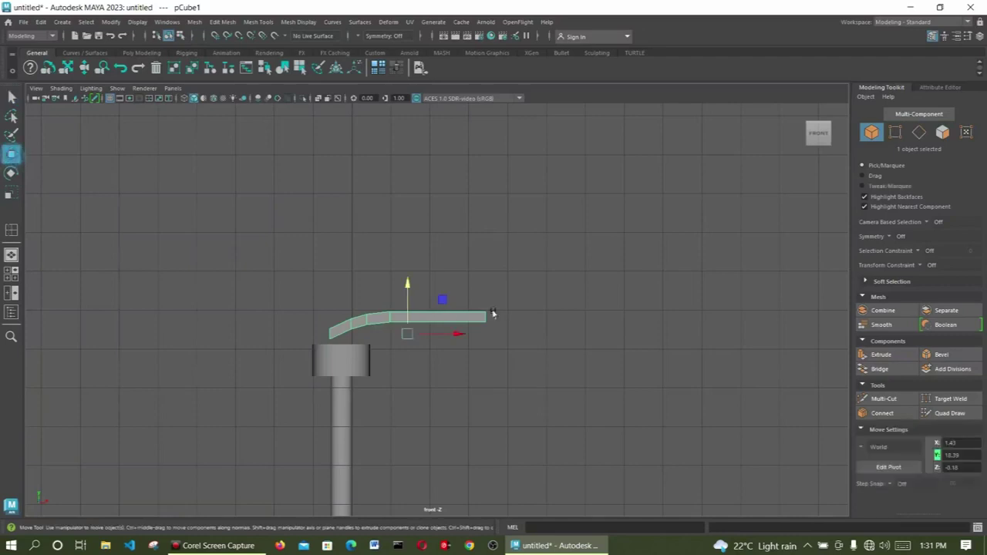
left_click_drag(466, 344, 480, 440)
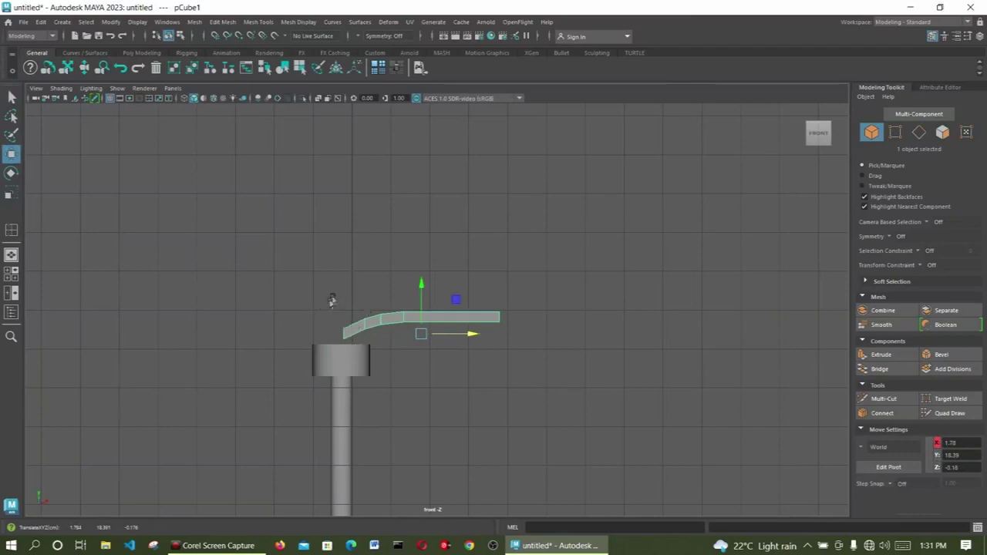
right_click(386, 320)
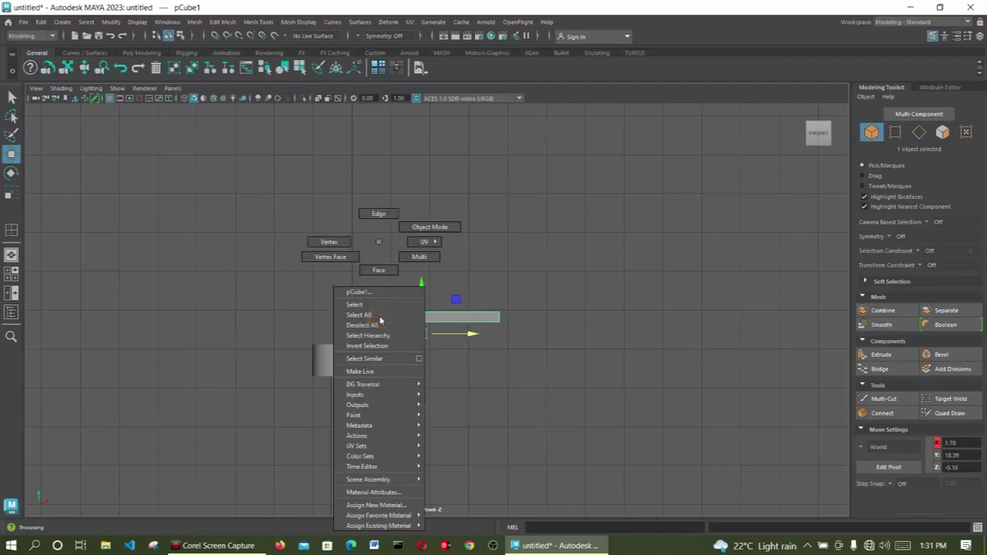
Rotate and shift the vertices at the arm's curved end to reshape the bend.
left_click(329, 242)
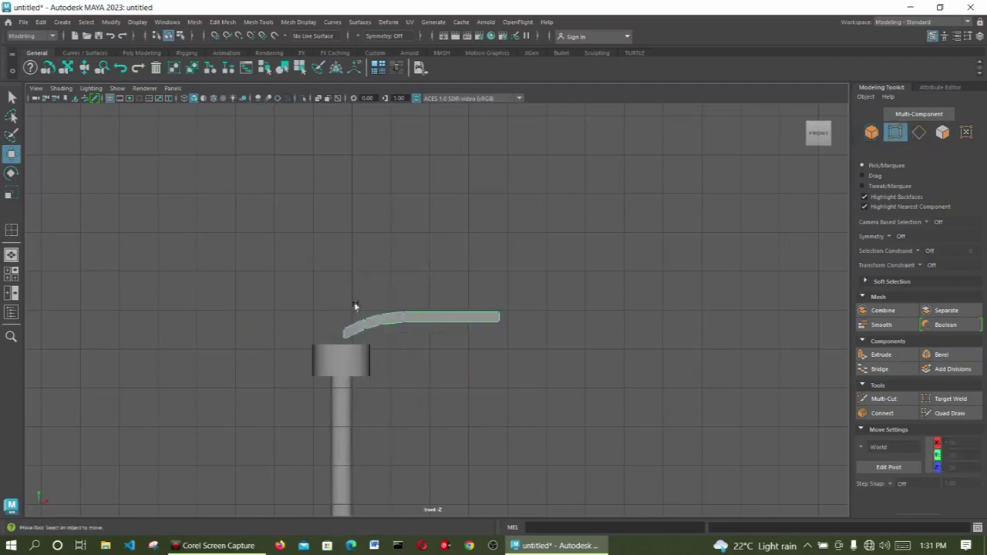
left_click_drag(346, 302, 377, 344)
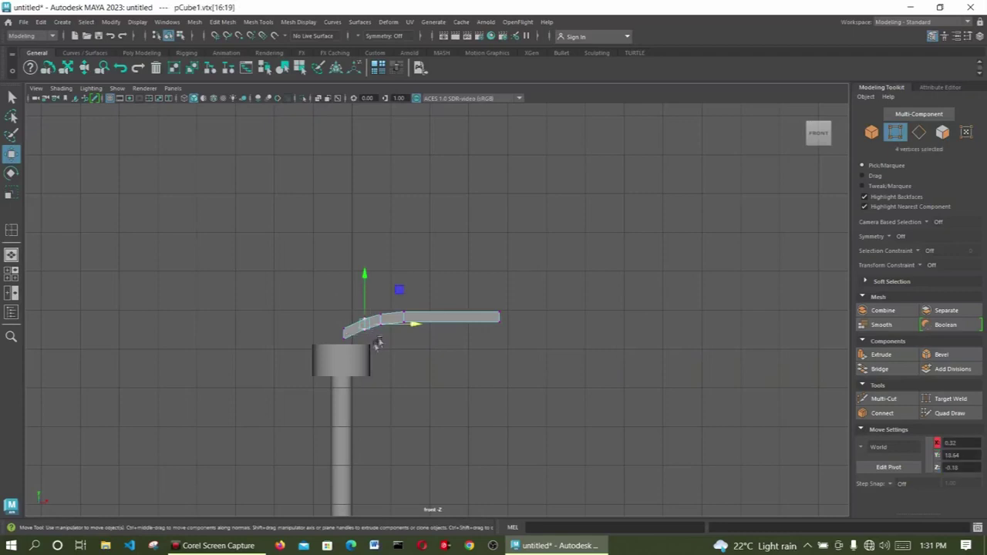
left_click(11, 173)
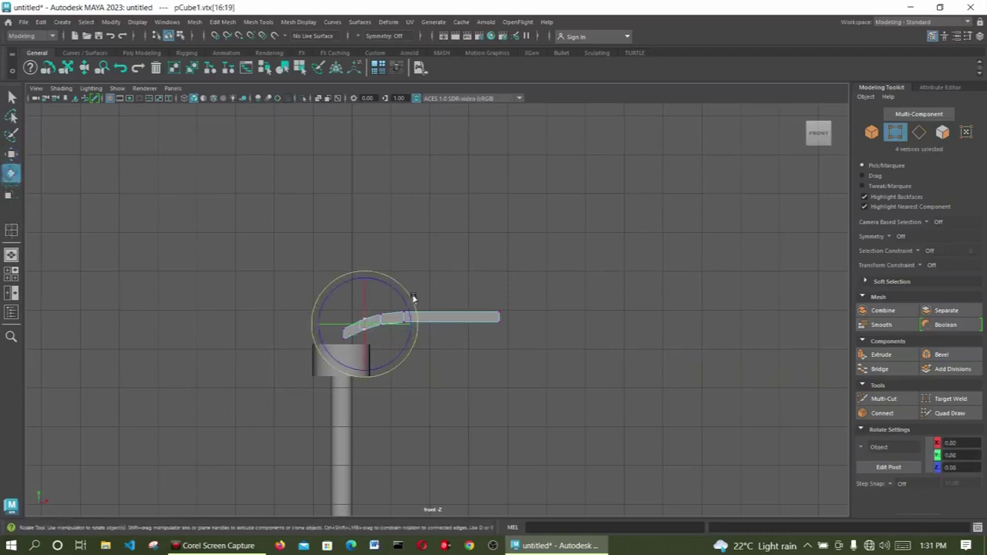
left_click_drag(409, 302, 397, 293)
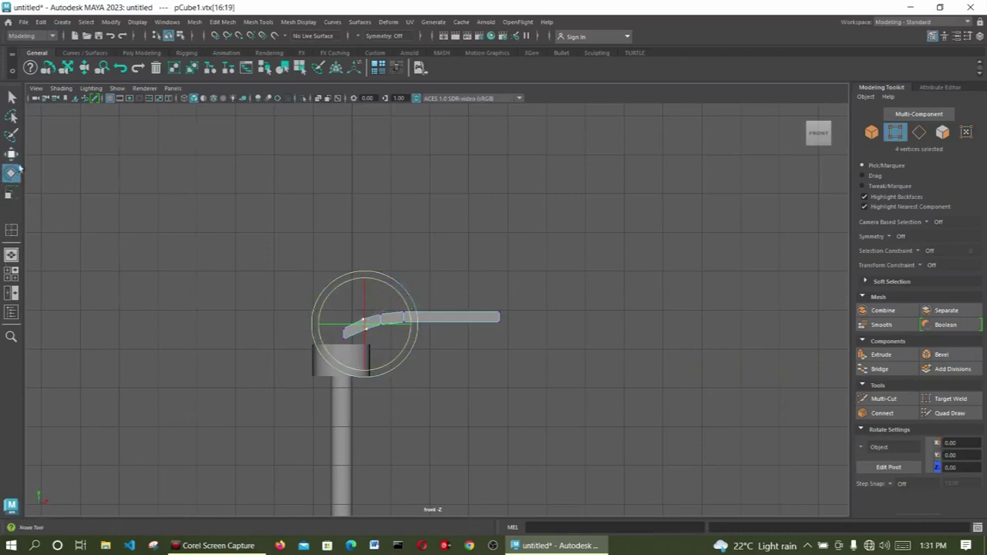
left_click(13, 156)
left_click_drag(425, 332, 404, 322)
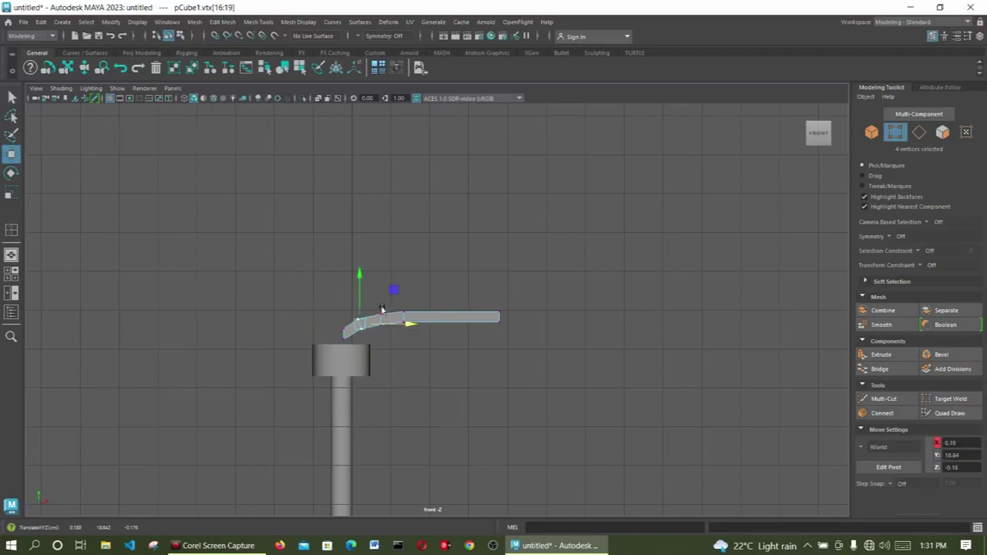
middle_click_drag(380, 308, 401, 352)
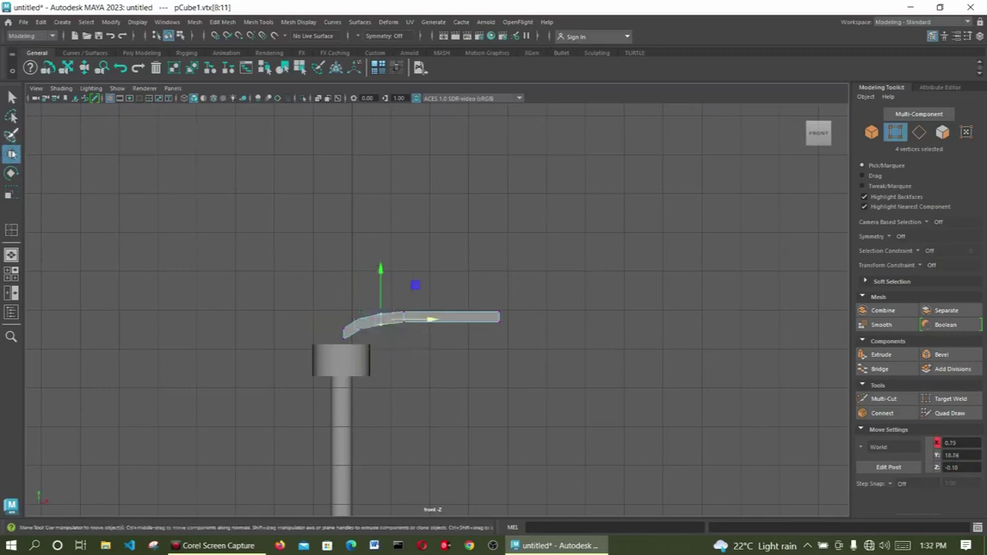
left_click(10, 173)
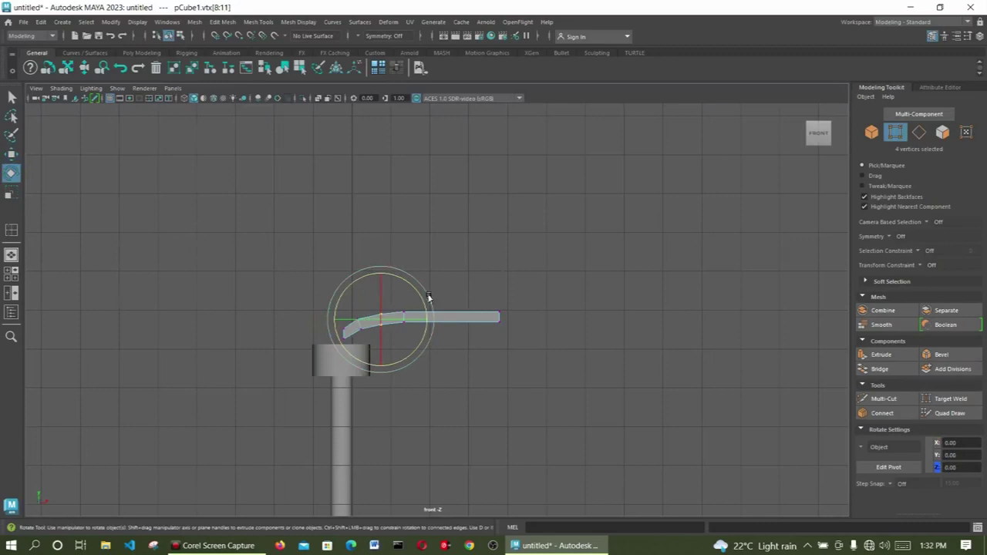
left_click_drag(427, 298, 419, 297)
left_click(11, 153)
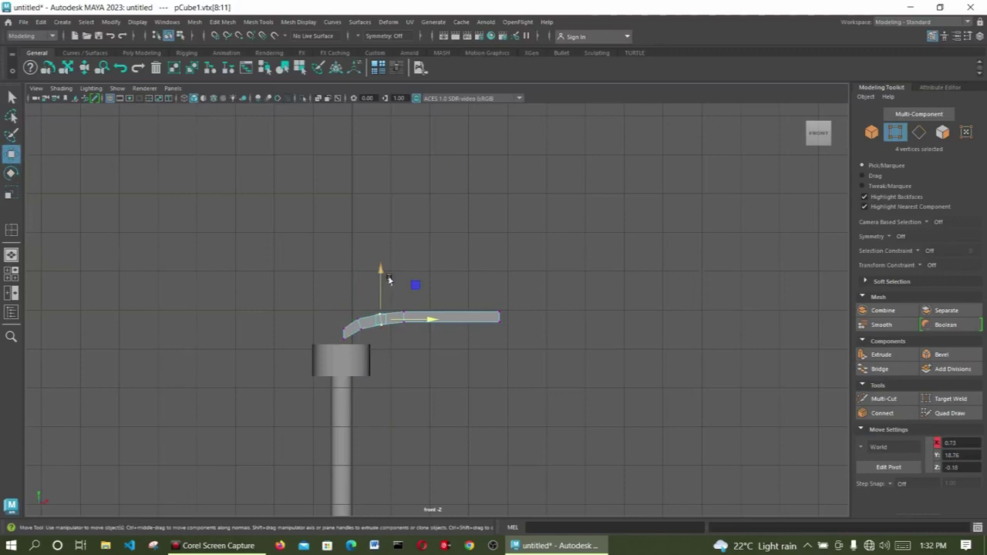
left_click_drag(389, 279, 384, 268)
Adjust the bend, right-end and middle vertex rows so the arm arches upward.
left_click(433, 260)
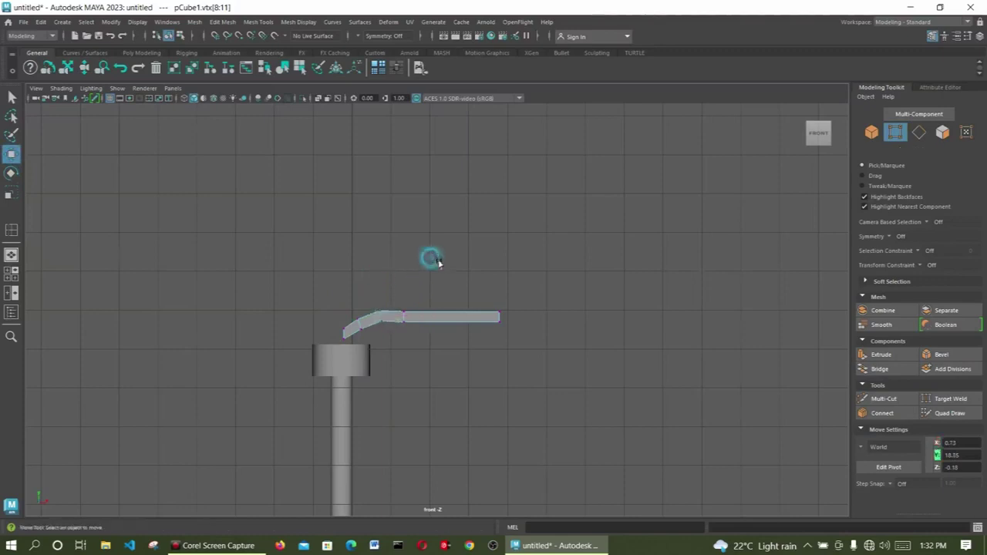
left_click_drag(367, 297, 393, 336)
left_click_drag(383, 270, 386, 271)
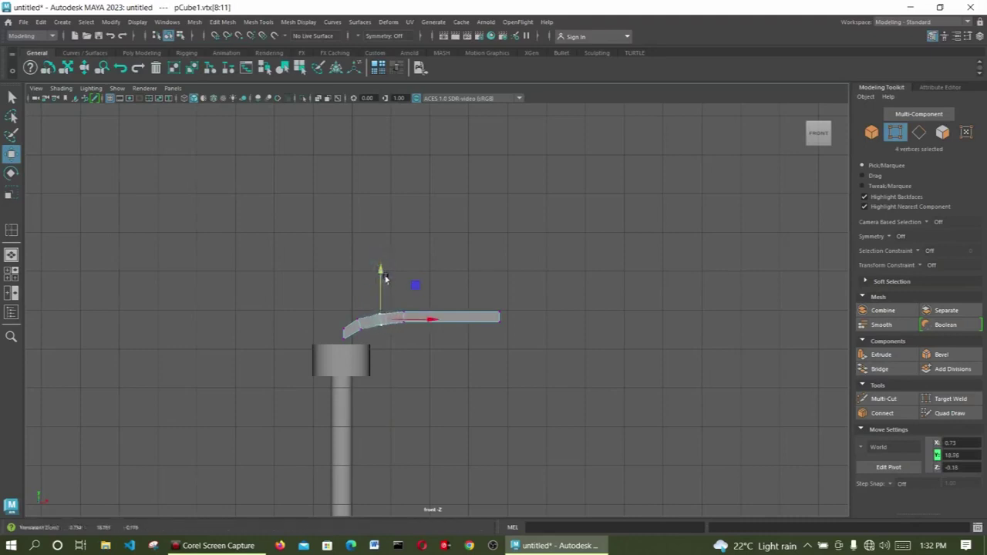
scroll(386, 274, "up", 2)
left_click_drag(379, 279, 568, 348)
left_click(454, 251)
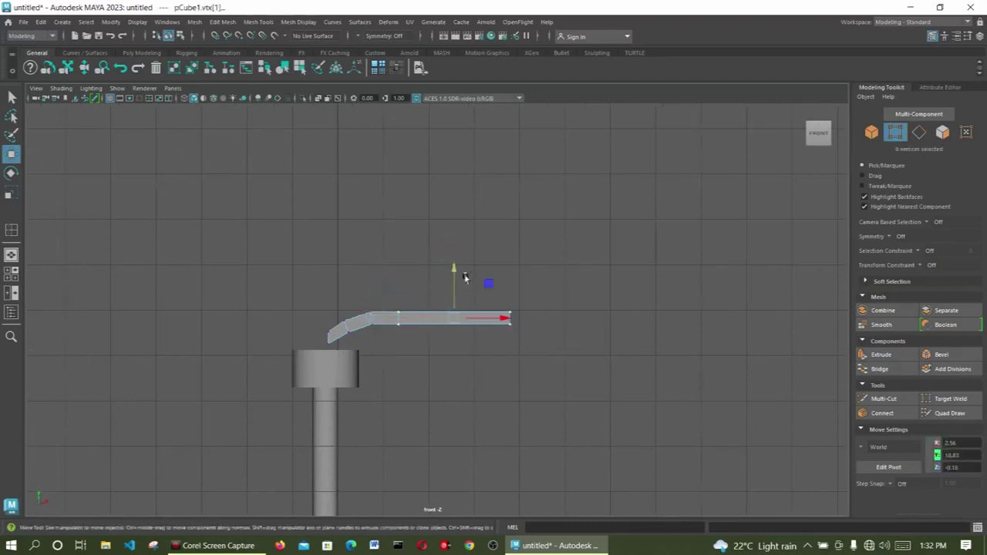
left_click_drag(454, 278, 452, 273)
left_click_drag(392, 286, 501, 316)
left_click_drag(437, 260, 440, 253)
Extend the outer end right and ease the inner bend and inner end vertices.
left_click_drag(499, 281, 590, 324)
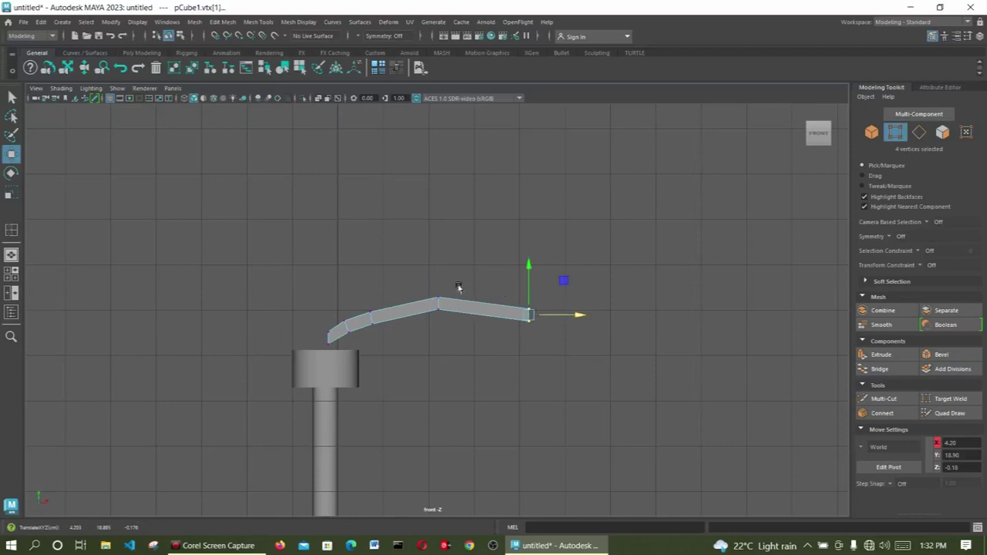
left_click_drag(364, 300, 436, 323)
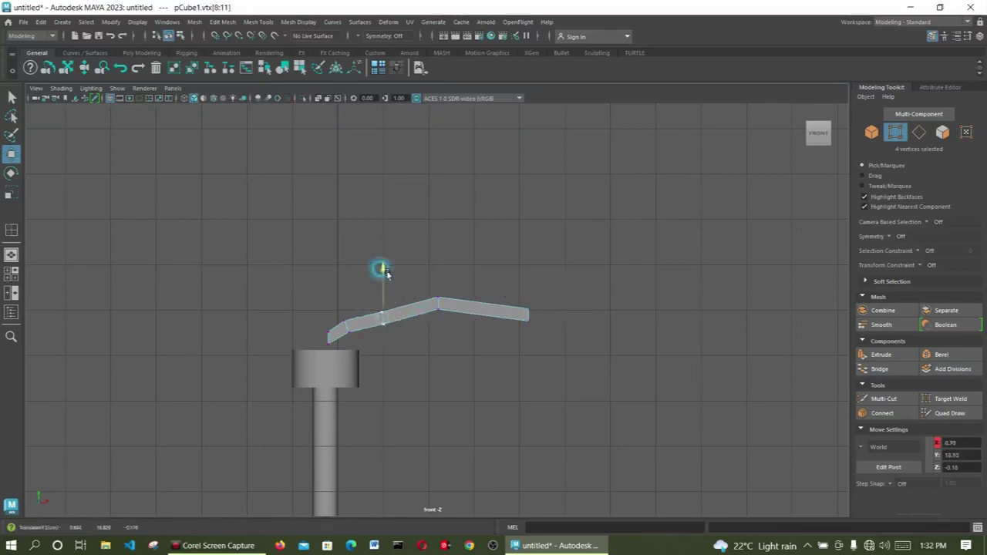
left_click_drag(381, 271, 389, 261)
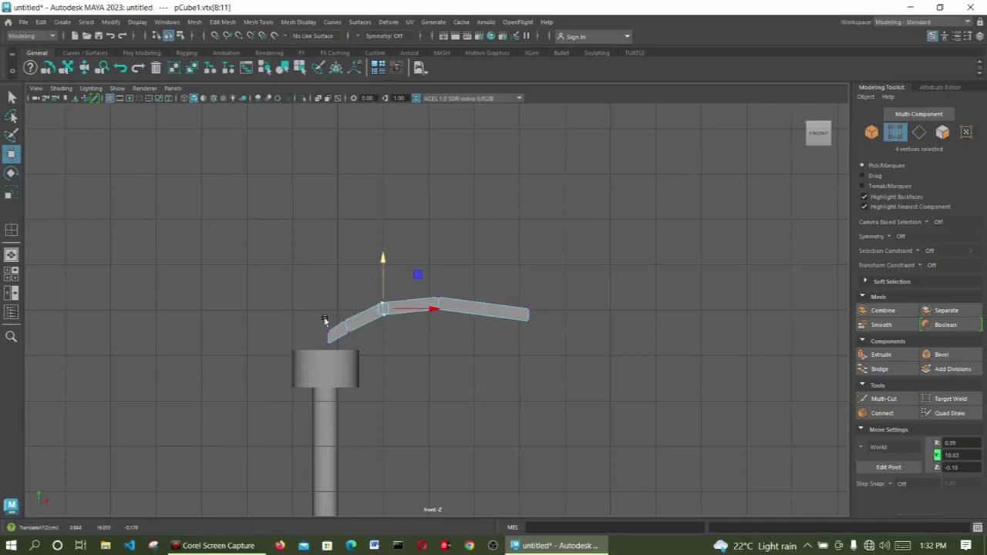
left_click_drag(318, 316, 342, 341)
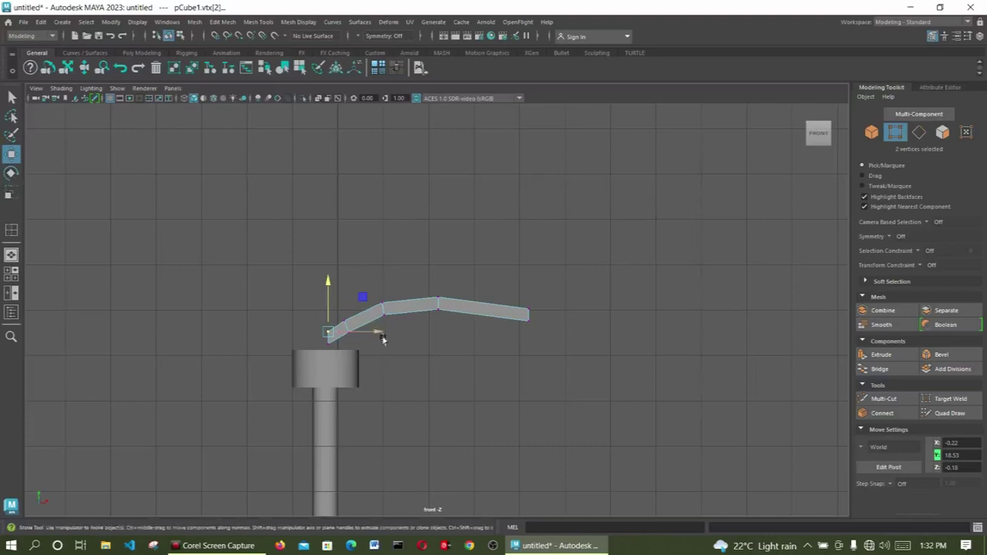
left_click_drag(376, 332, 375, 336)
left_click_drag(322, 283, 326, 290)
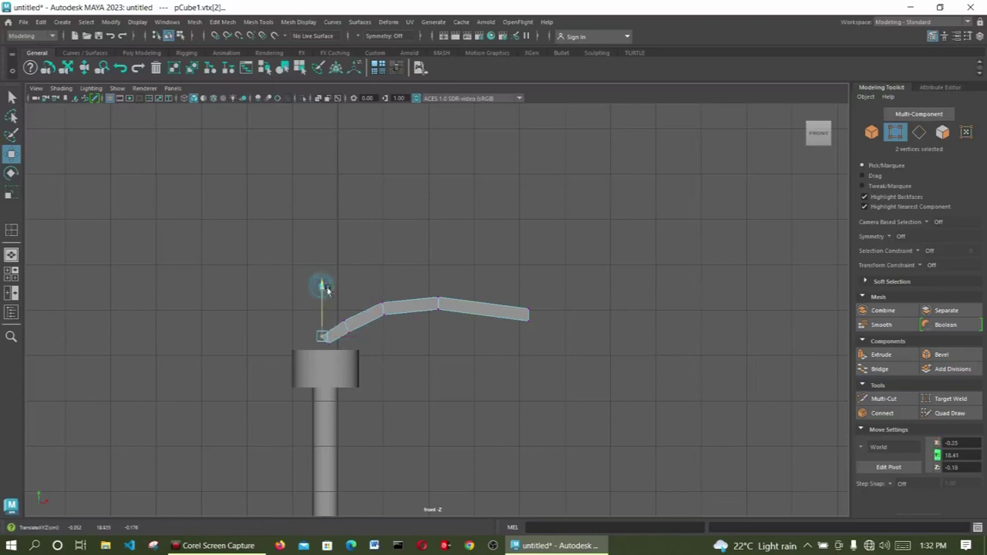
left_click(435, 371)
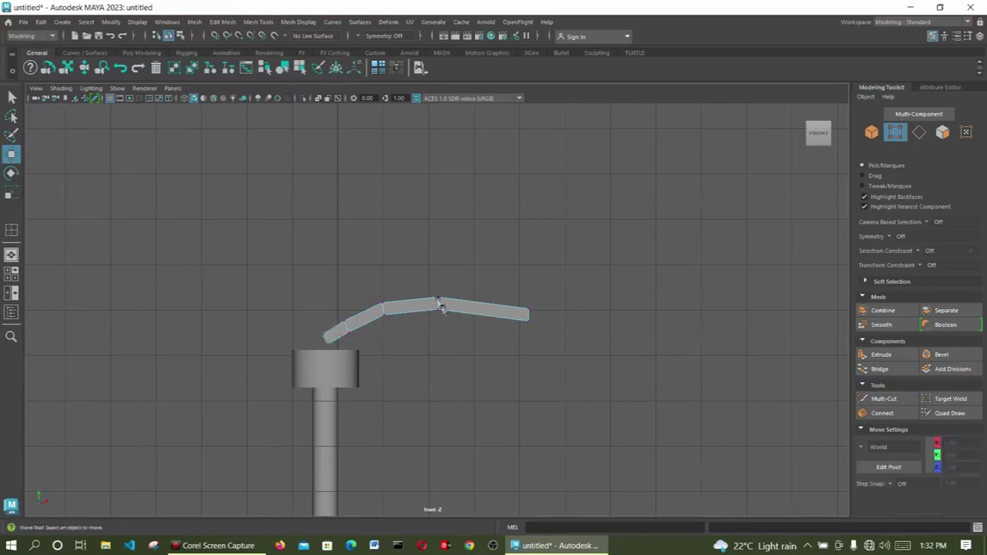
Push the four outer-end vertices further right and up, and shift a middle row right.
left_click_drag(502, 282, 577, 353)
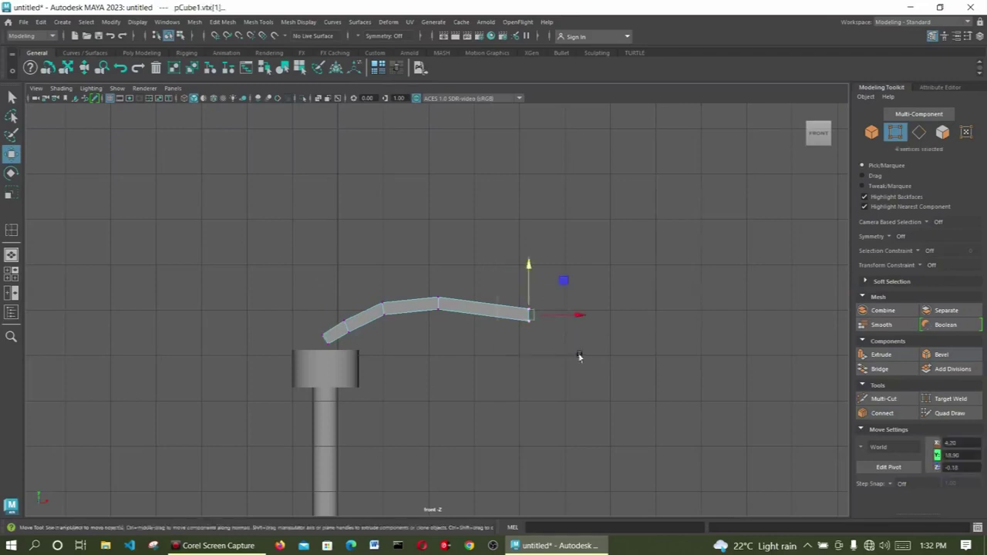
left_click_drag(580, 320, 595, 316)
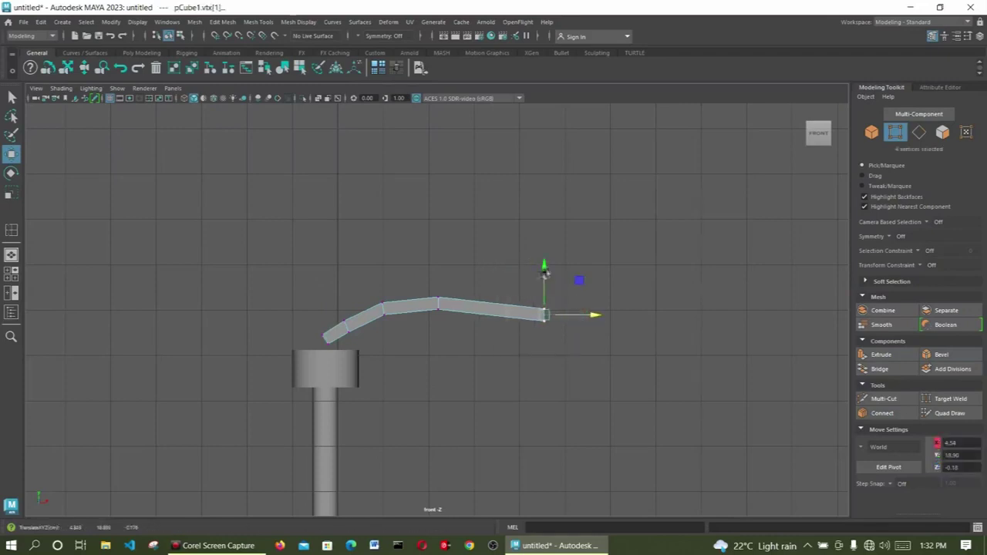
left_click_drag(548, 270, 549, 262)
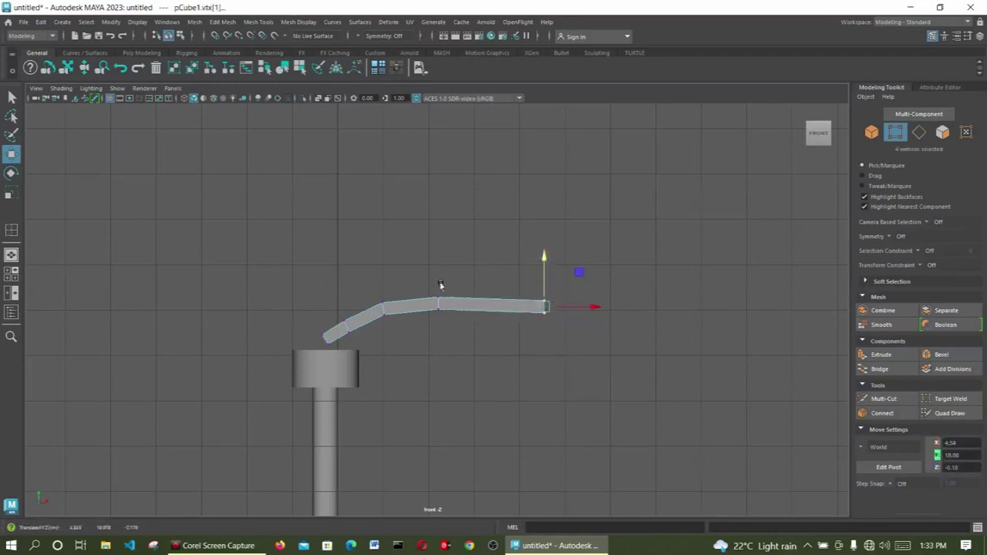
left_click_drag(436, 277, 499, 303)
left_click(453, 259)
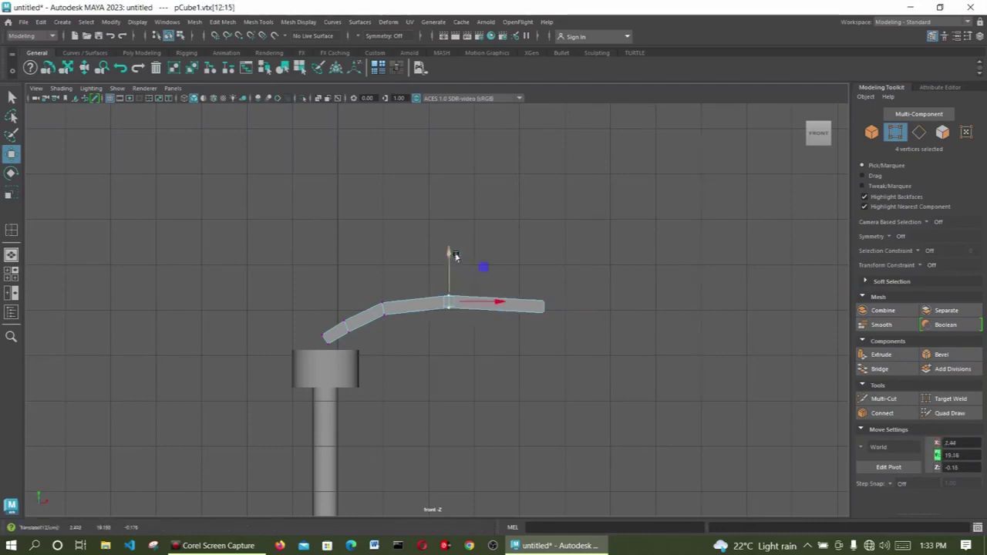
left_click(341, 275)
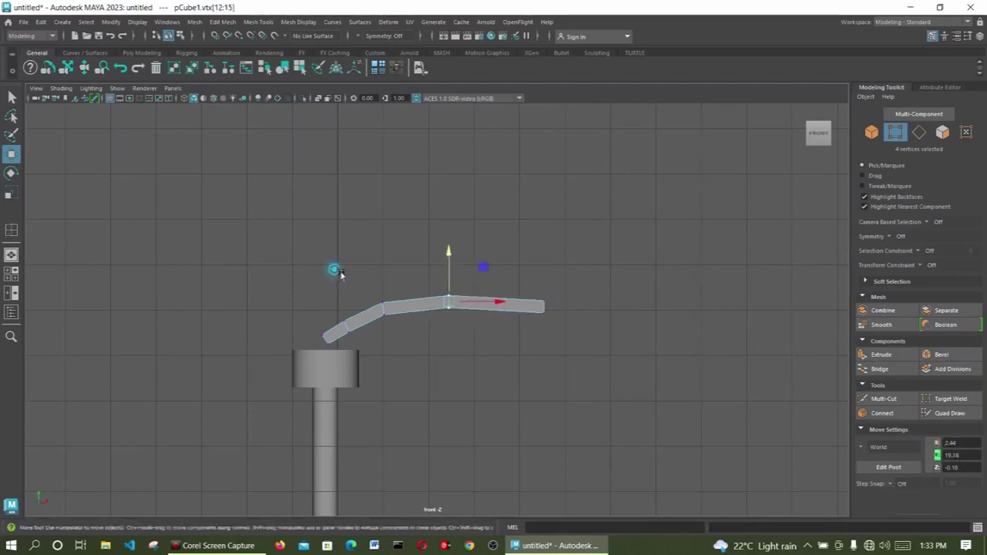
right_click(449, 300)
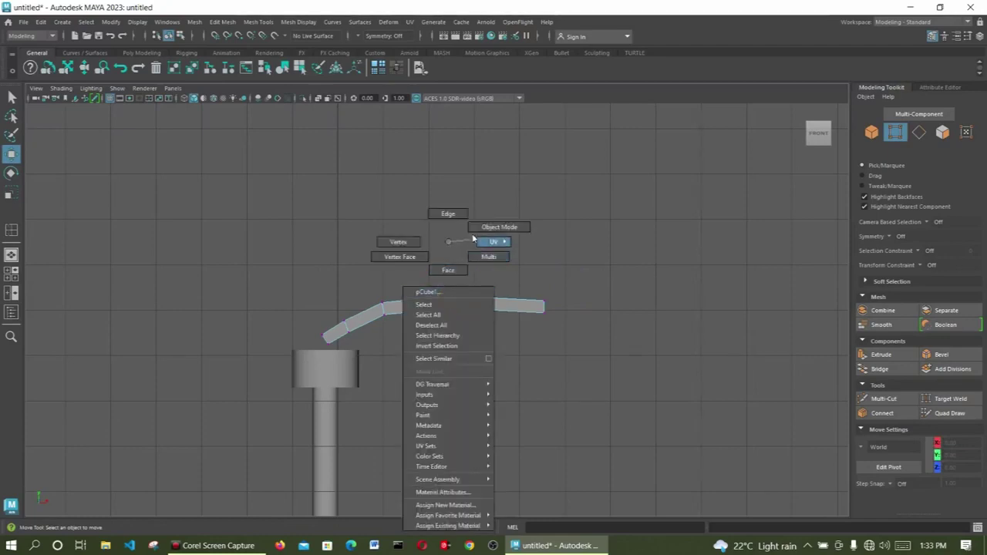
Lower the whole arm pCube1 to Y 17.96 so its inner end sits on the collar.
left_click(500, 227)
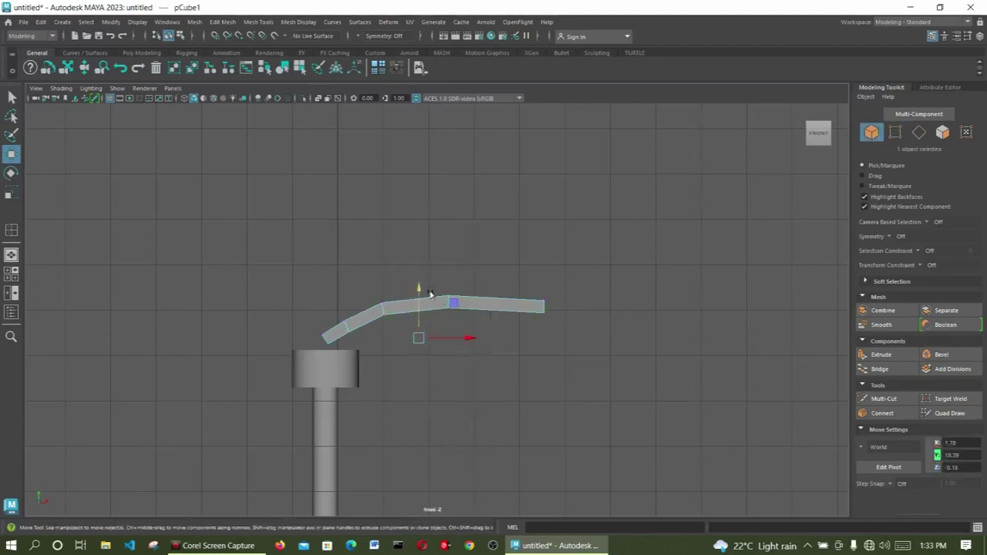
left_click_drag(418, 287, 436, 313)
left_click(592, 266)
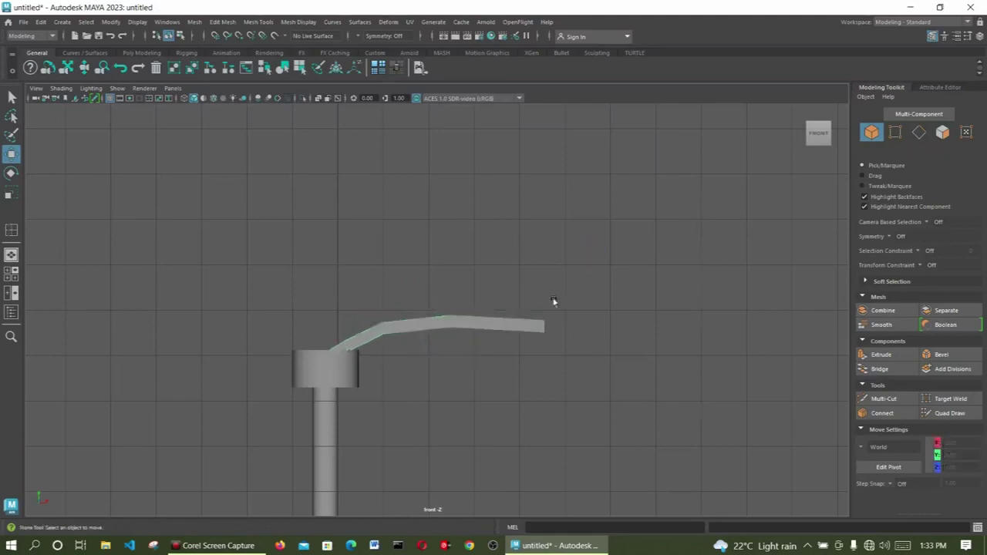
scroll(533, 388, "down", 5)
scroll(540, 400, "down", 2)
scroll(500, 329, "up", 5)
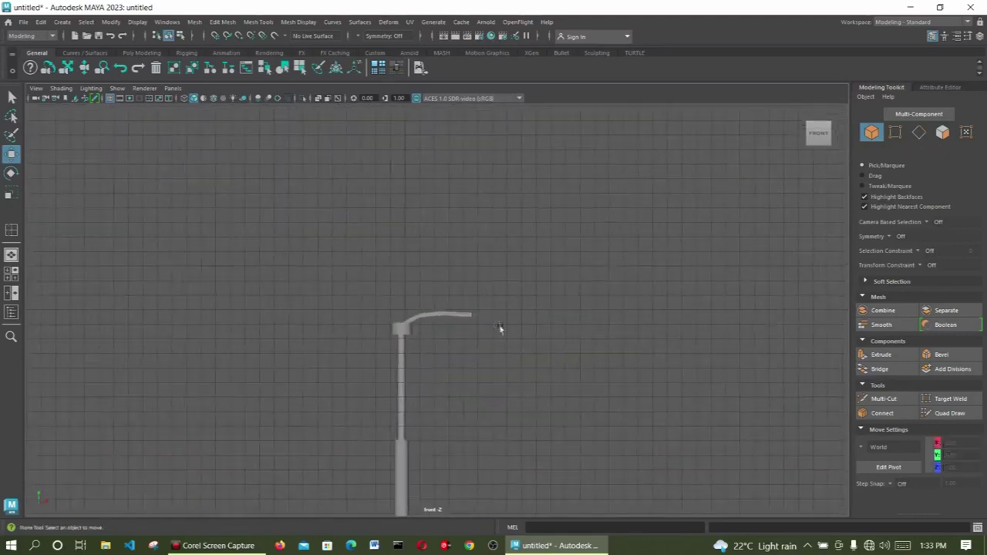
scroll(509, 339, "up", 3)
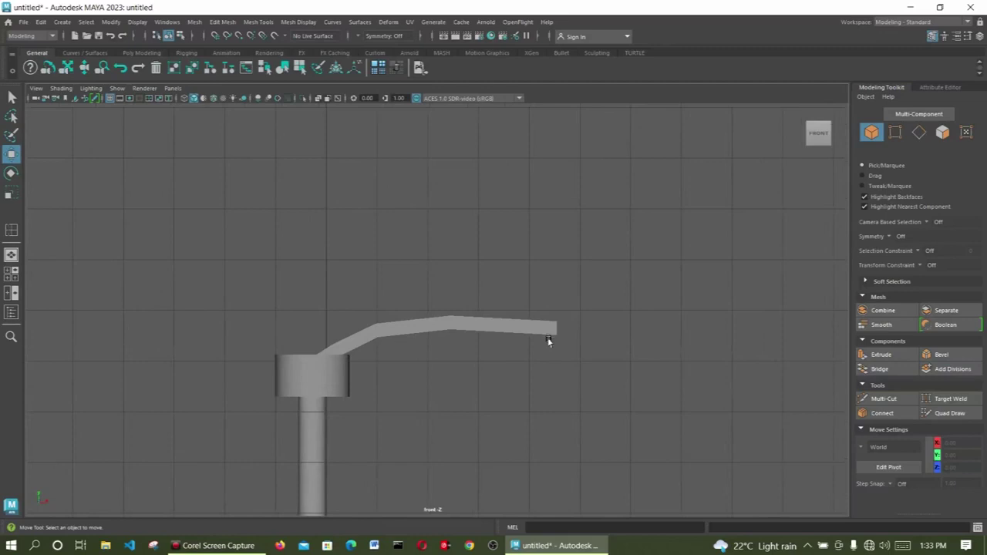
left_click(549, 341)
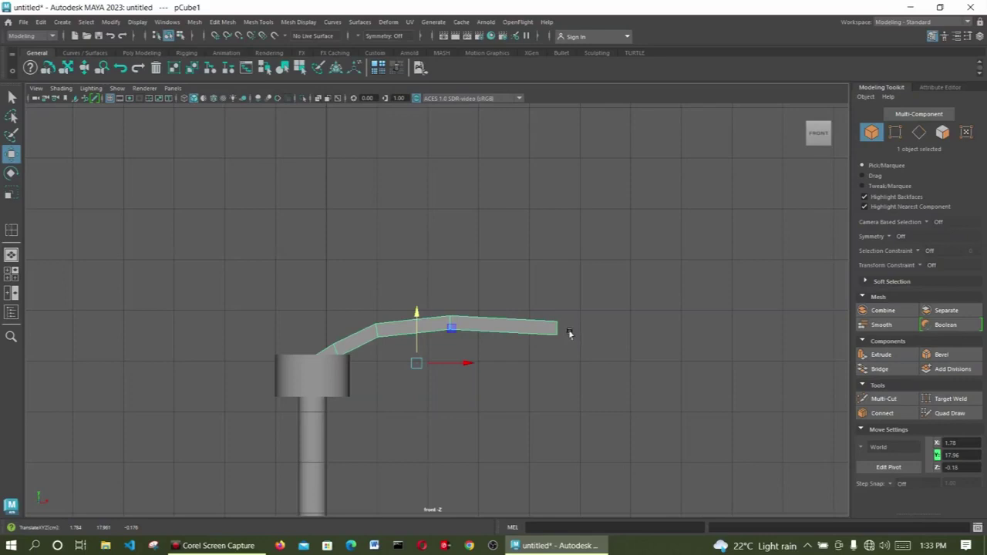
Extrude the arm's outer end face, pull it out and scale it larger in perspective view.
key("space")
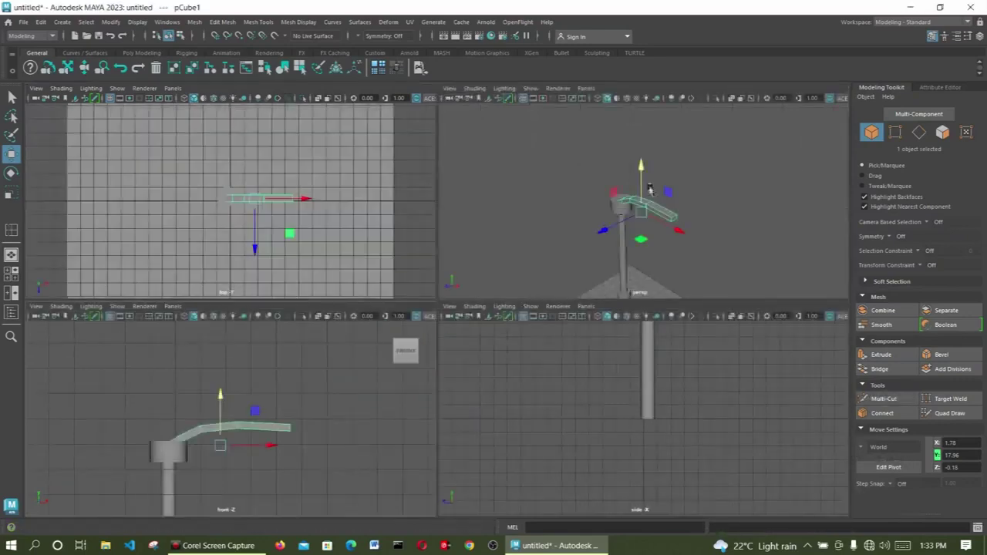
key("space")
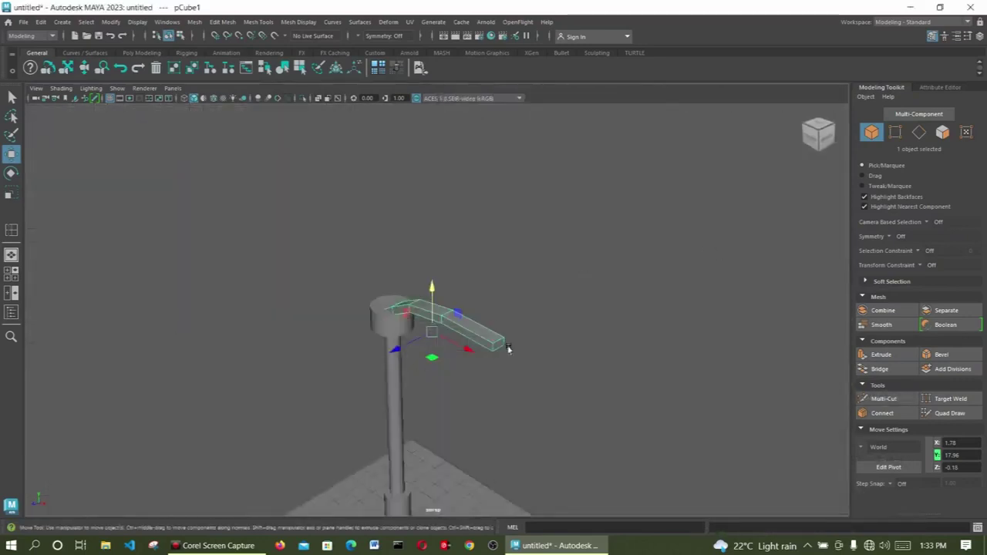
right_click_drag(508, 349, 502, 270)
left_click(511, 350)
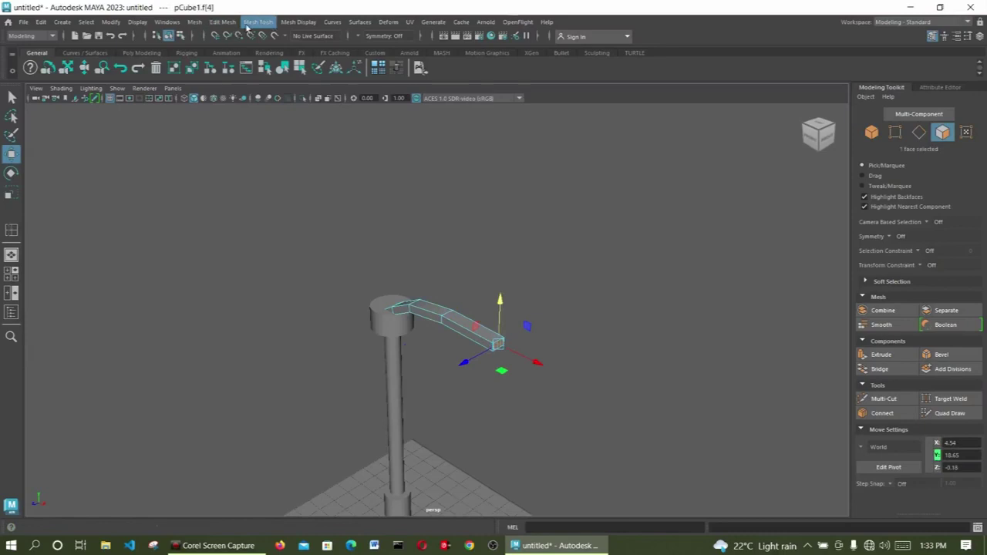
left_click(224, 22)
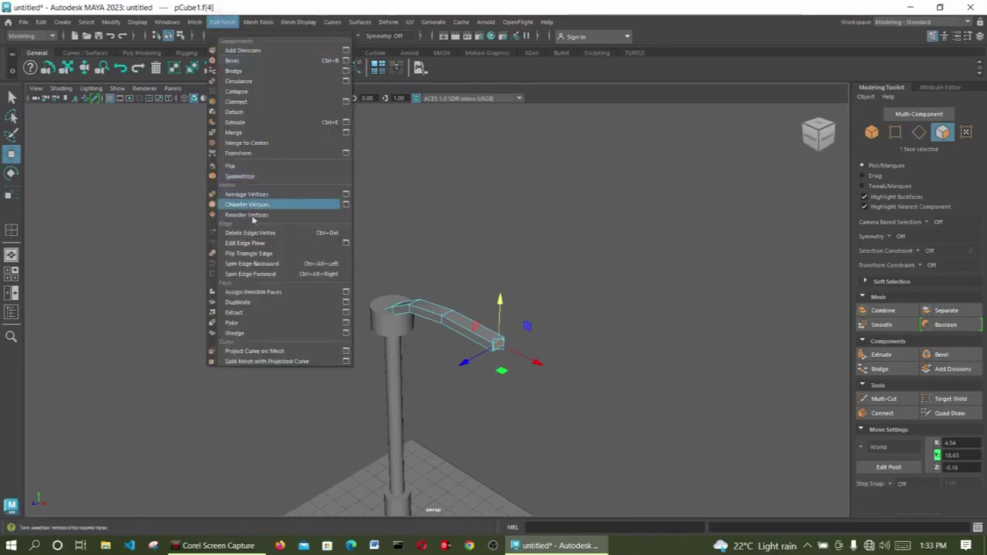
left_click(243, 123)
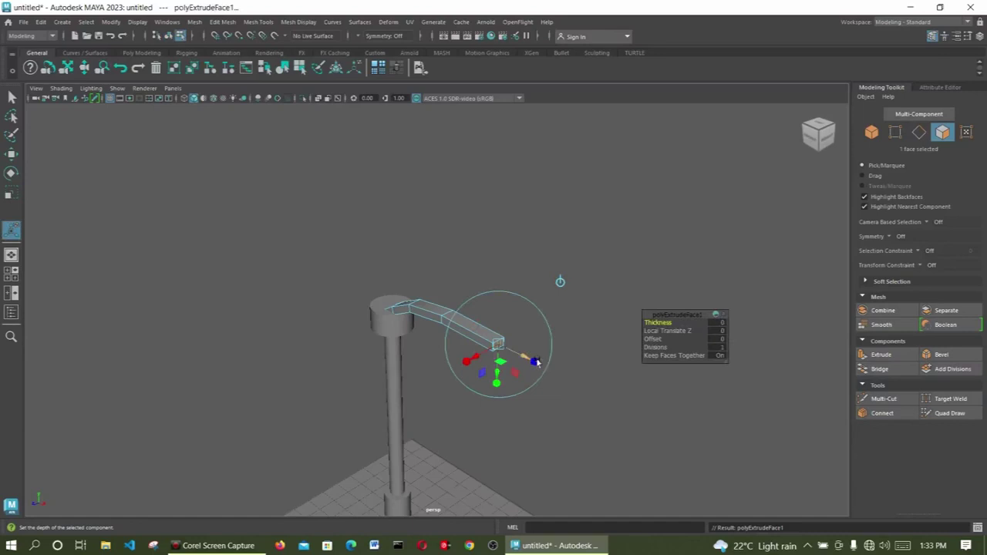
mouse_move(534, 362)
left_mouse_down()
mouse_move(527, 356)
mouse_move(535, 362)
left_mouse_up()
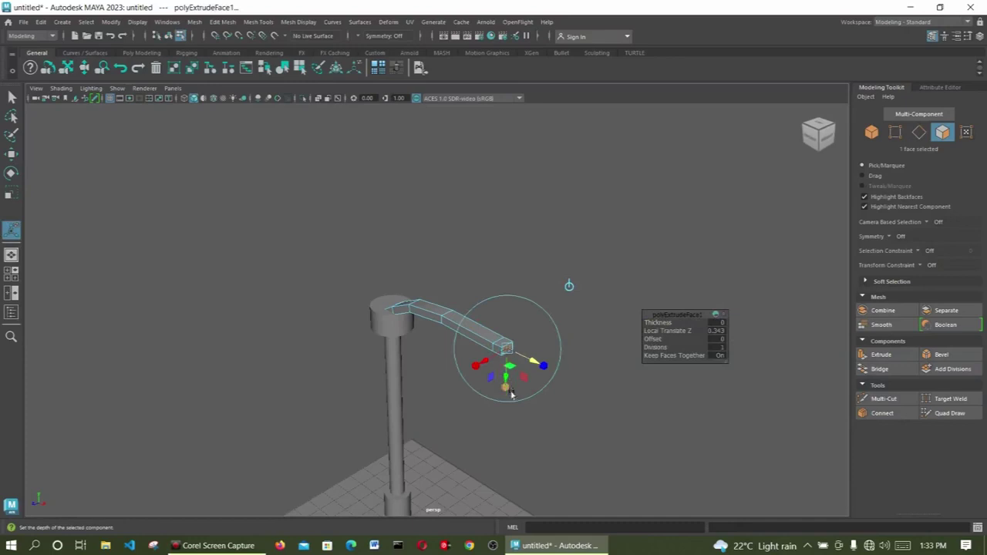
left_click(506, 388)
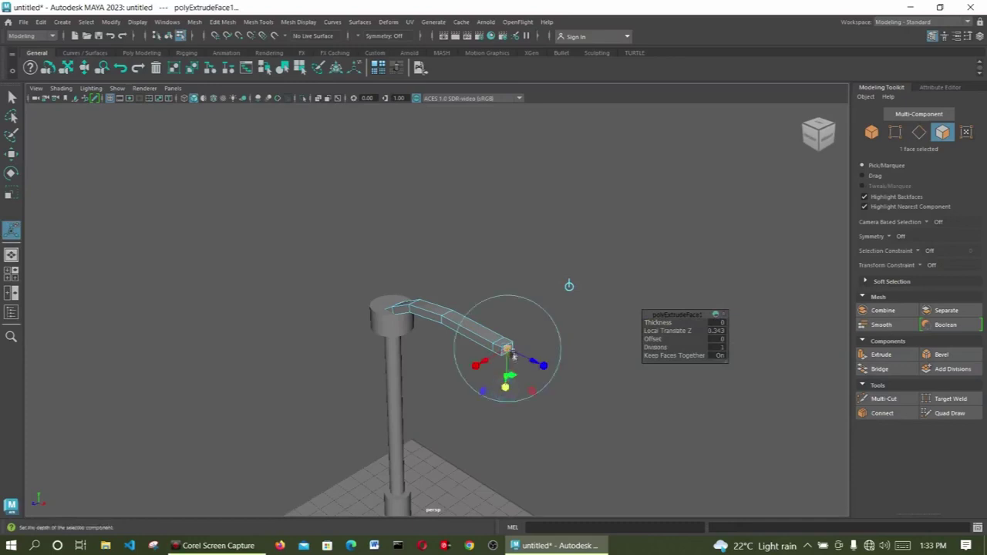
left_click_drag(512, 354, 538, 360)
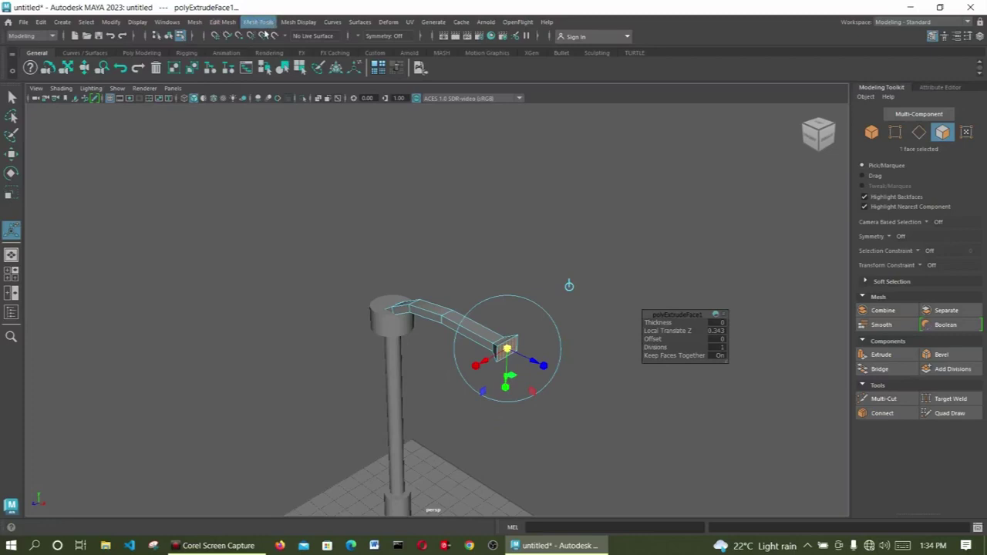
Extrude the enlarged end face again and pull it out into a box lamp head.
left_click(224, 21)
left_click(252, 125)
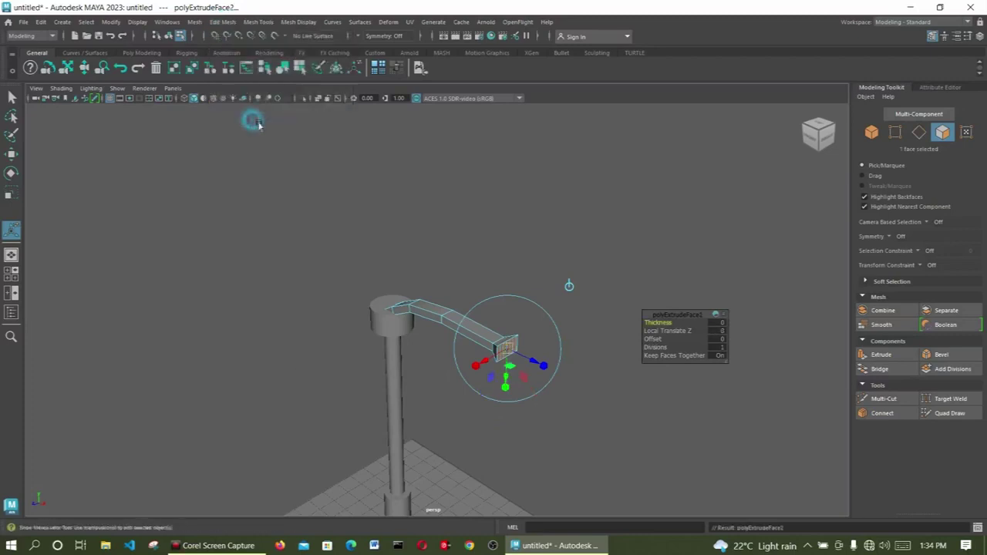
left_click_drag(543, 368, 587, 391)
left_click(546, 271)
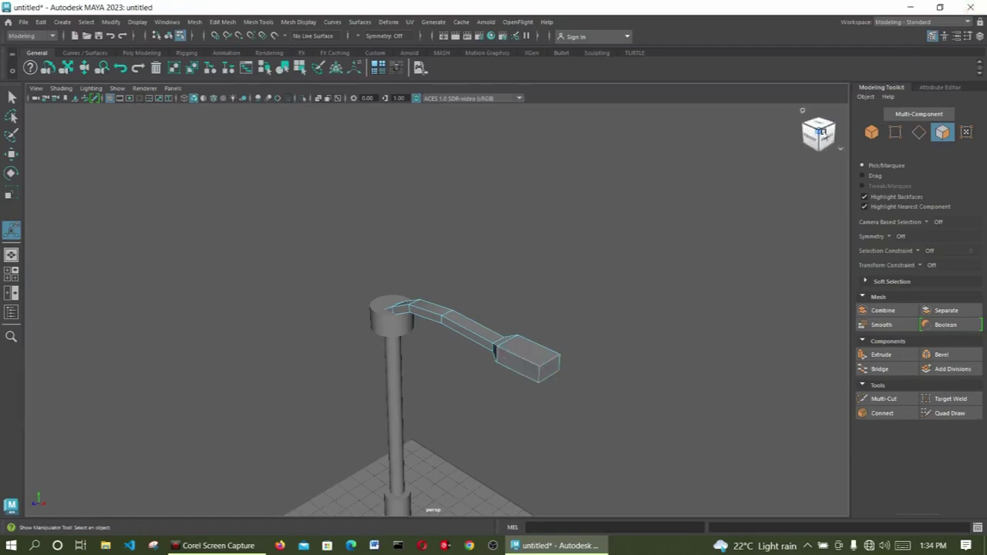
left_click(821, 133)
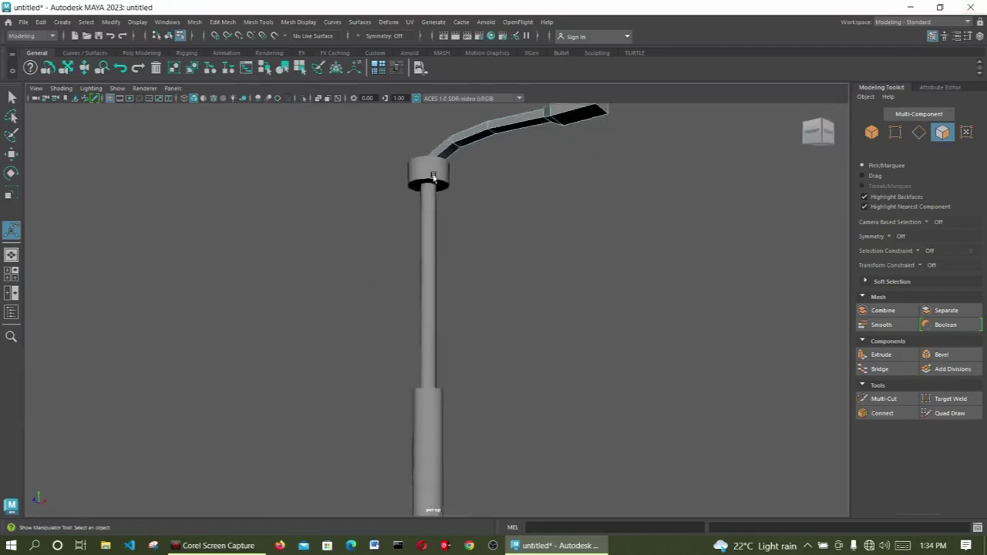
Select and frame the lamp head's underside face, then extrude and inset it.
scroll(445, 381, "down", 5)
scroll(509, 232, "up", 2)
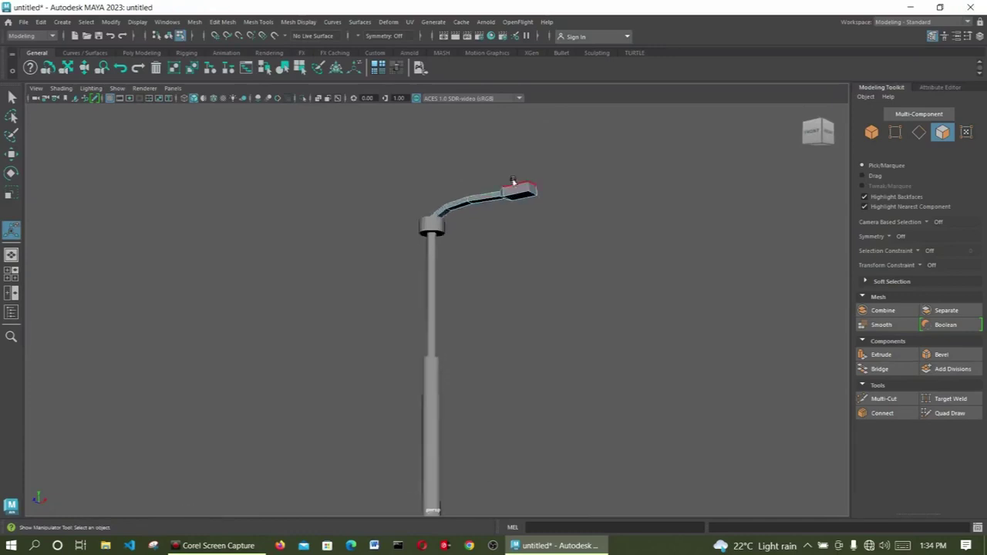
left_click(524, 207)
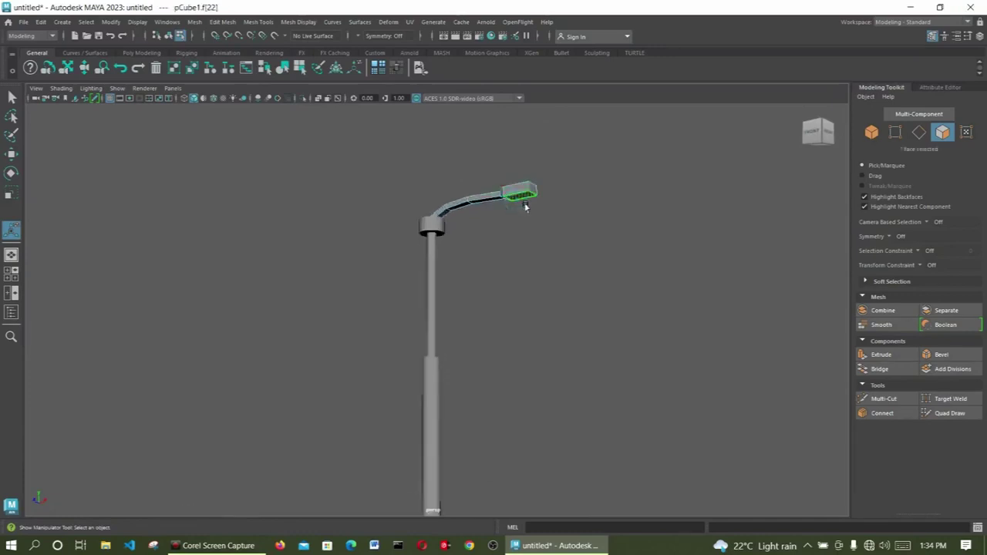
key("f")
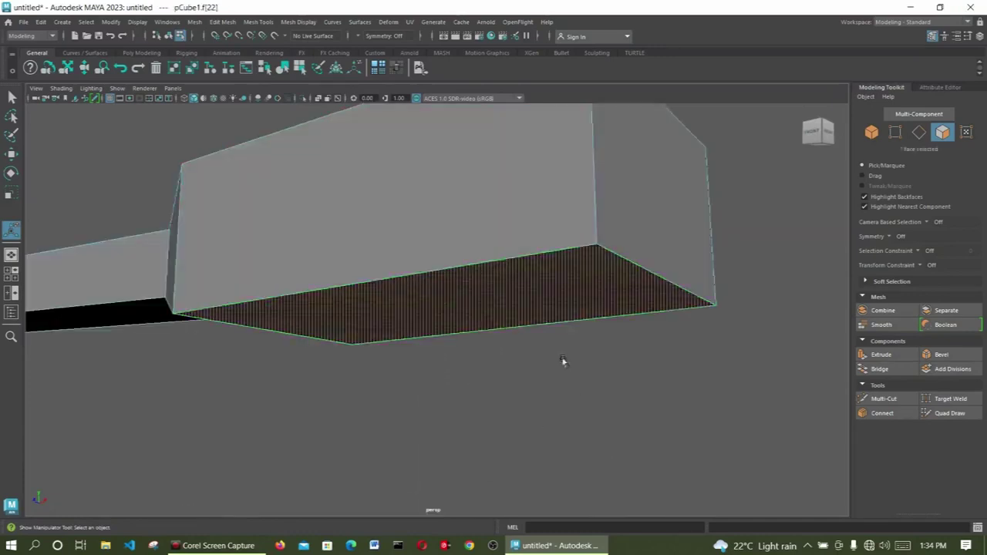
left_click(225, 22)
left_click(257, 123)
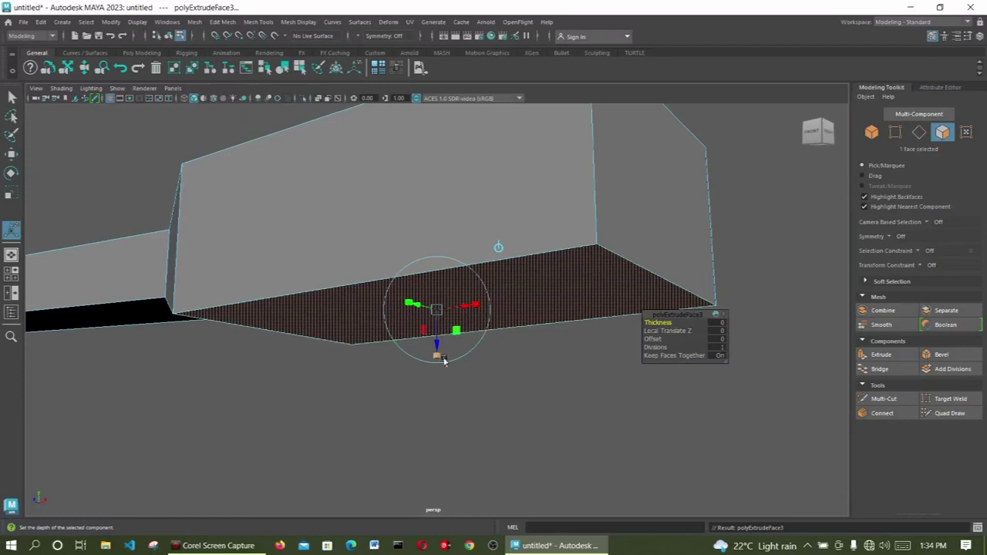
left_click_drag(436, 310, 441, 313)
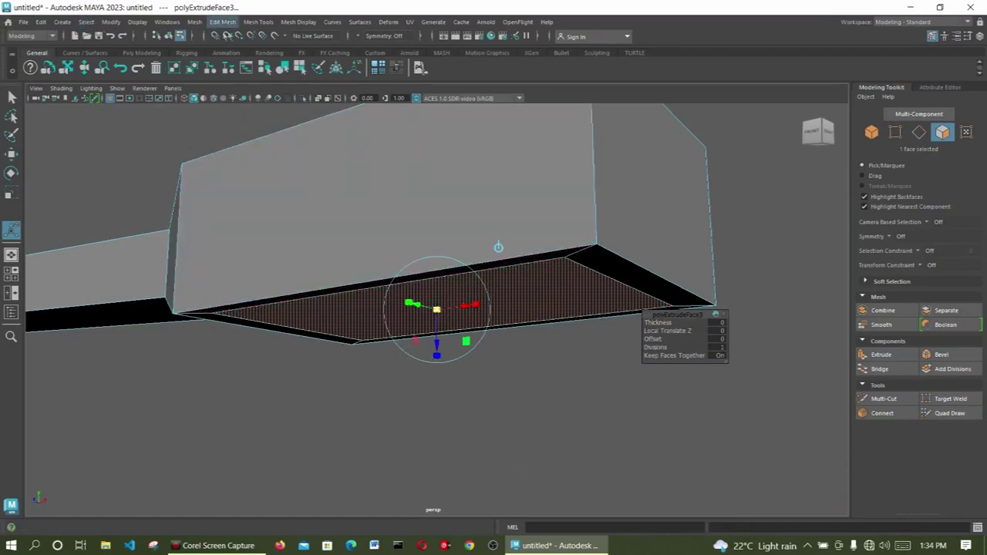
Extrude the underside face twice more, shrinking and slightly recessing it each time.
left_click(230, 26)
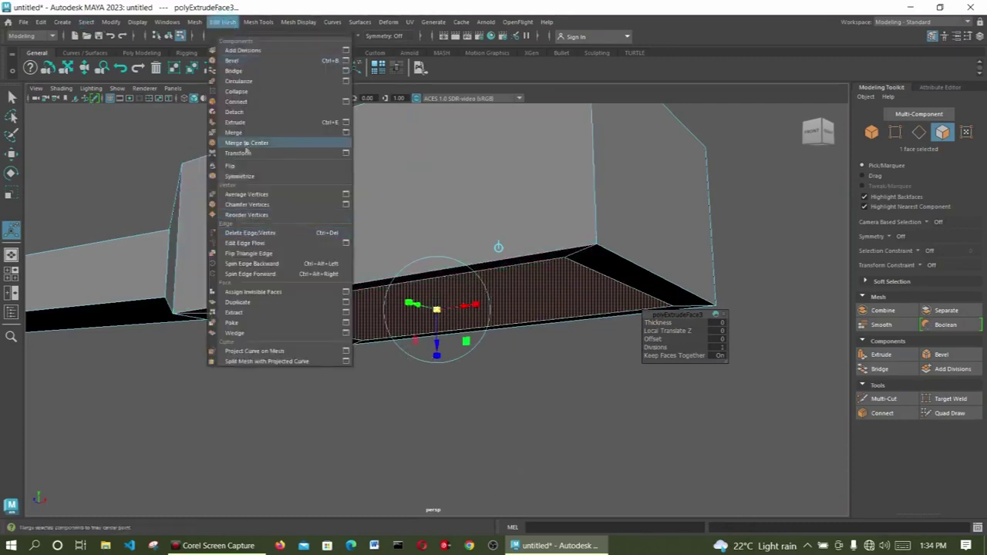
left_click(247, 123)
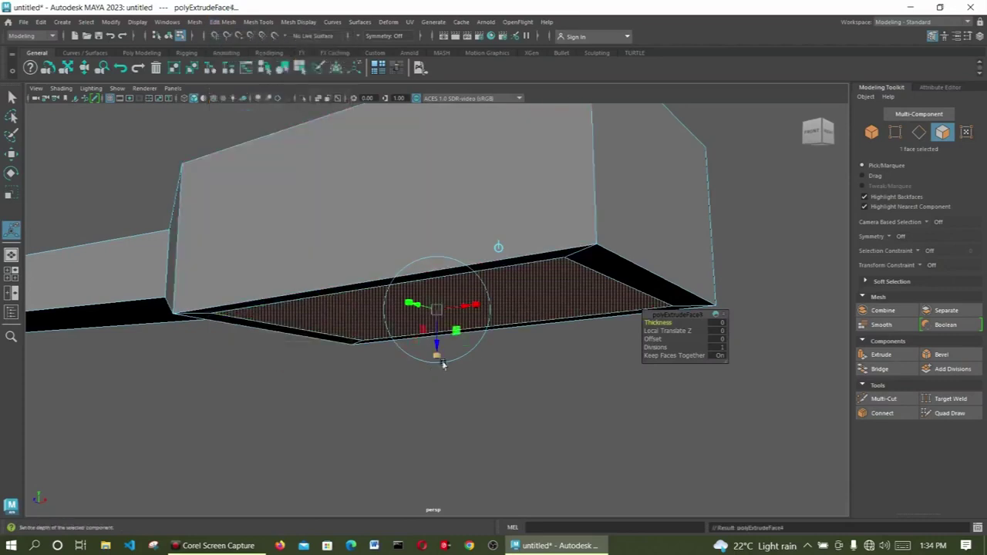
left_click_drag(438, 312, 439, 316)
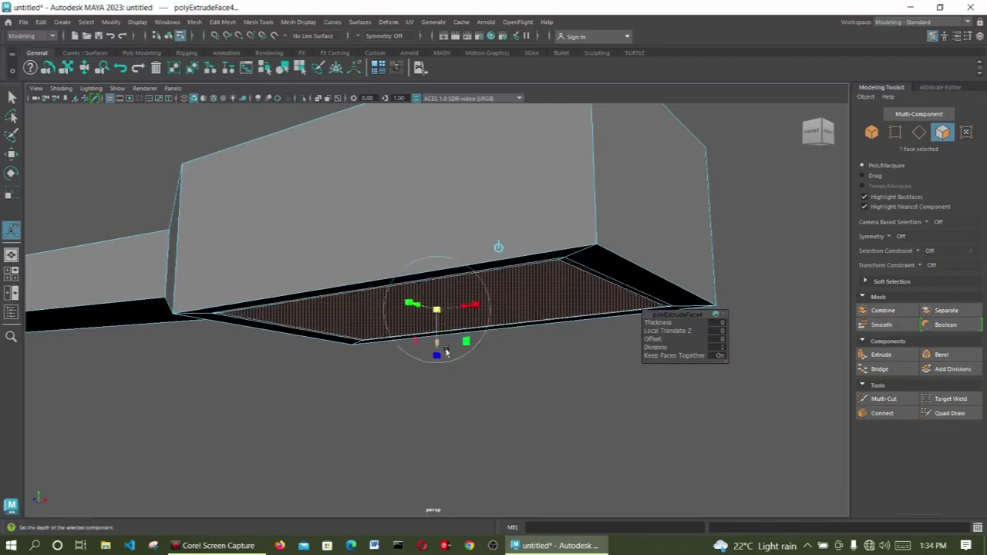
left_click_drag(443, 350, 437, 347)
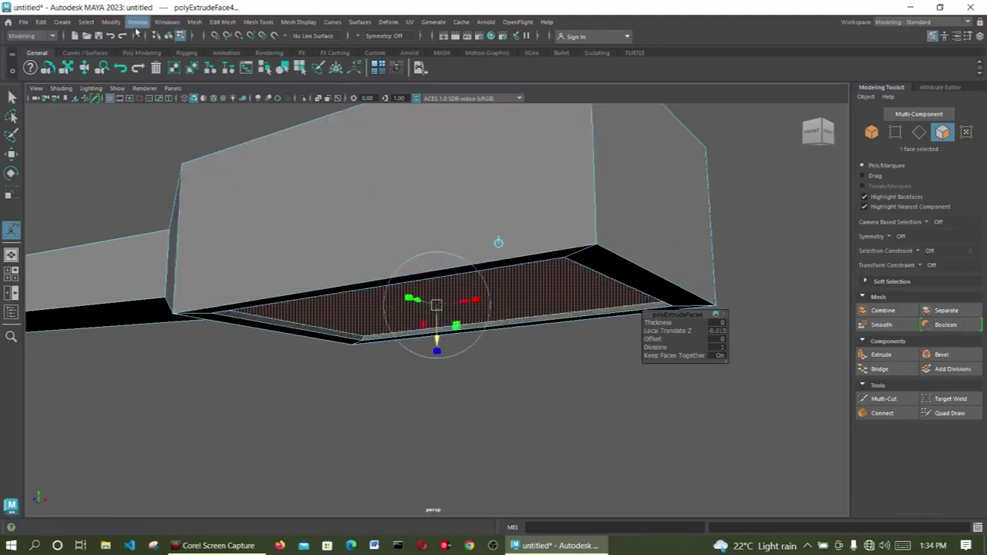
left_click(221, 23)
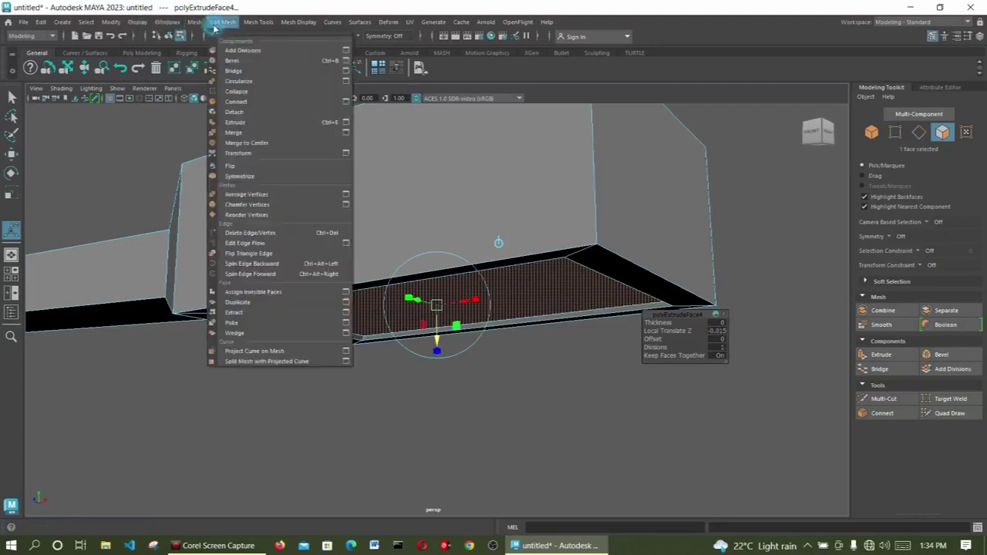
left_click(237, 125)
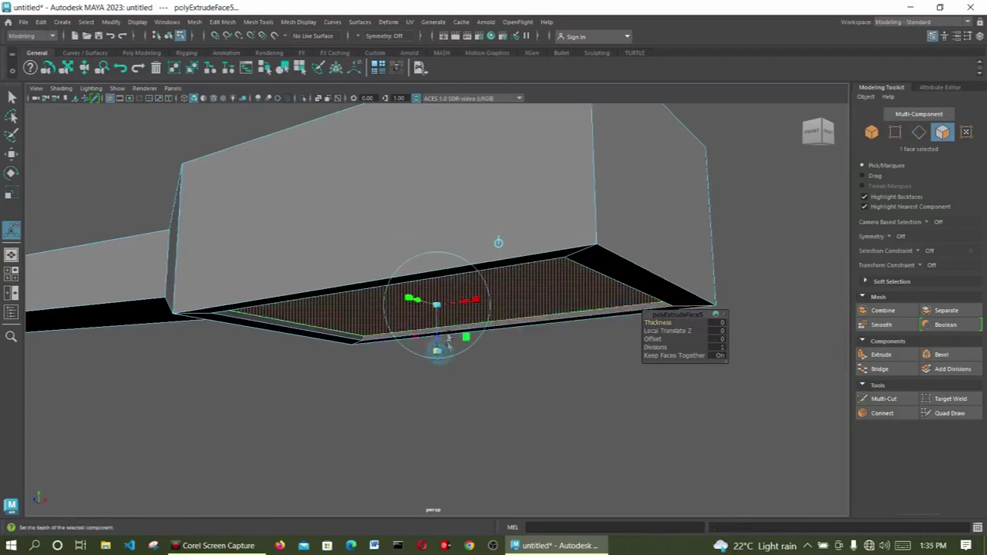
left_click(444, 309)
left_click_drag(445, 311, 443, 311)
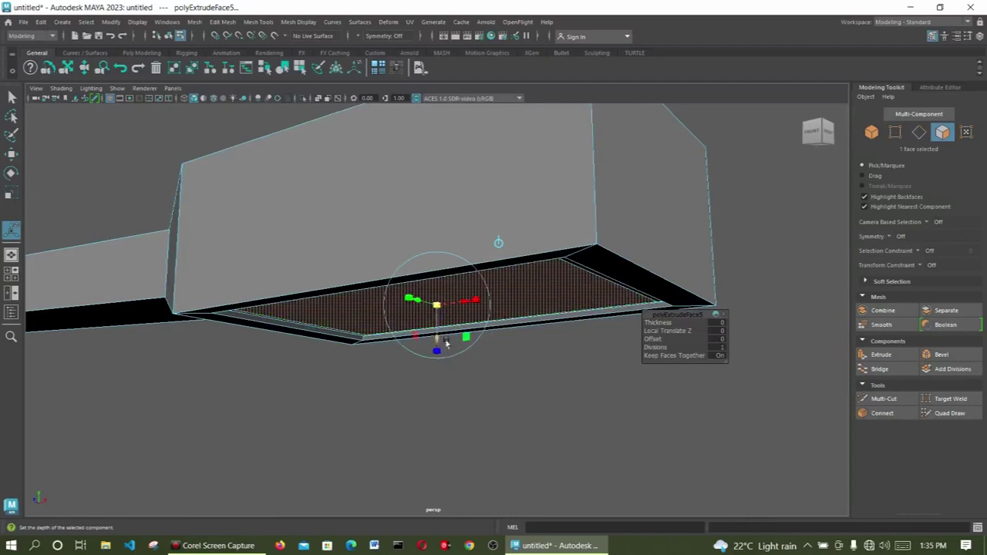
left_click_drag(450, 348, 451, 354)
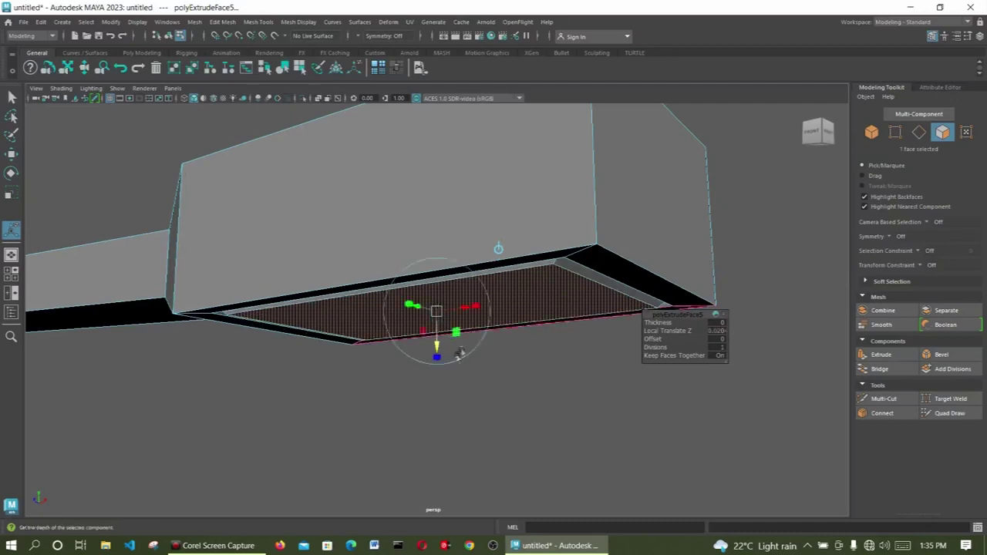
Extrude the face once more and pull it down into a protruding lower housing.
left_click(222, 21)
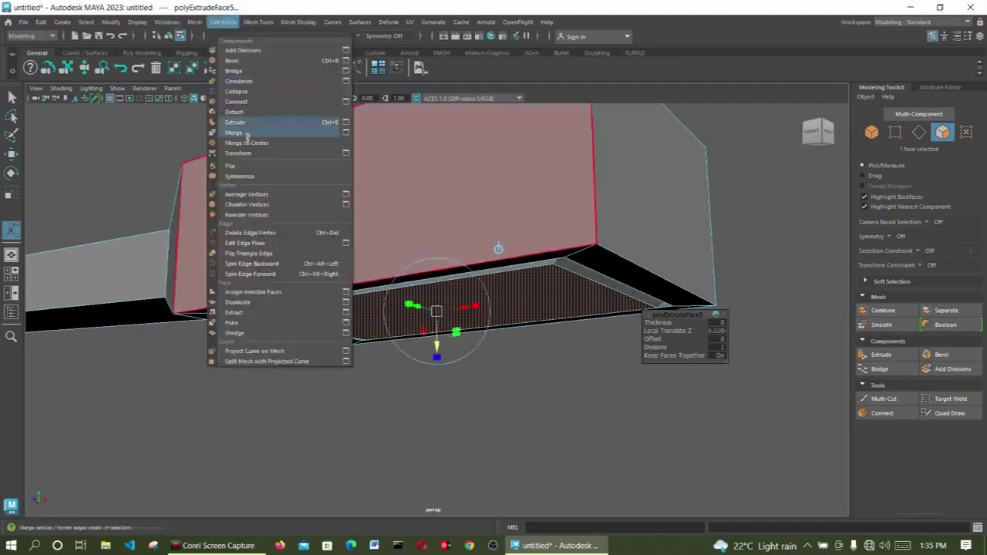
left_click(245, 117)
key("ctrl+e")
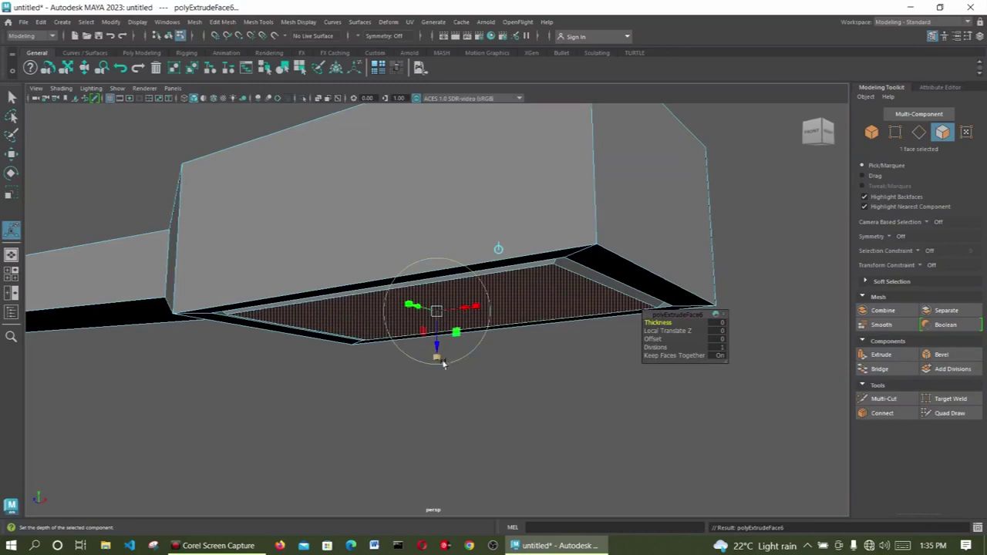
left_click(438, 313)
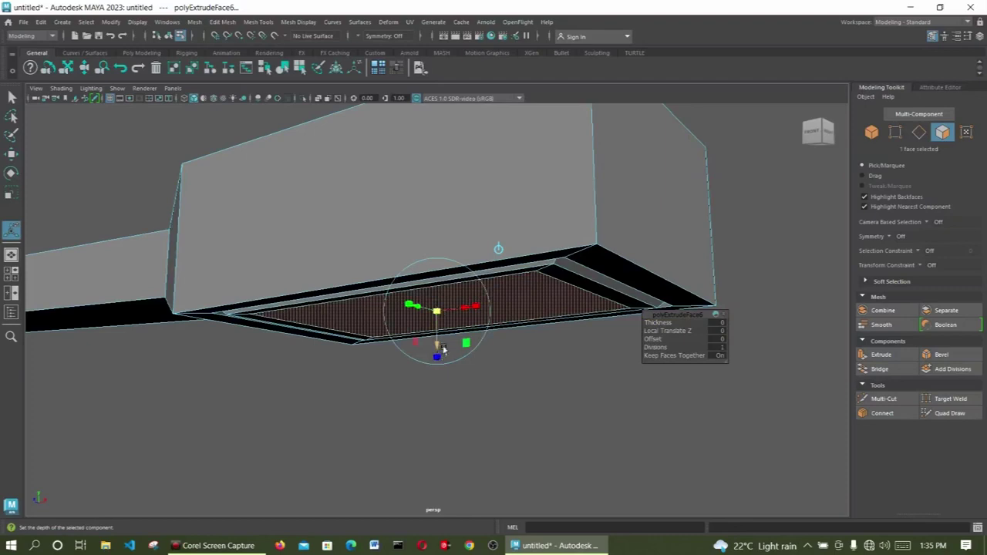
left_click_drag(443, 349, 438, 402)
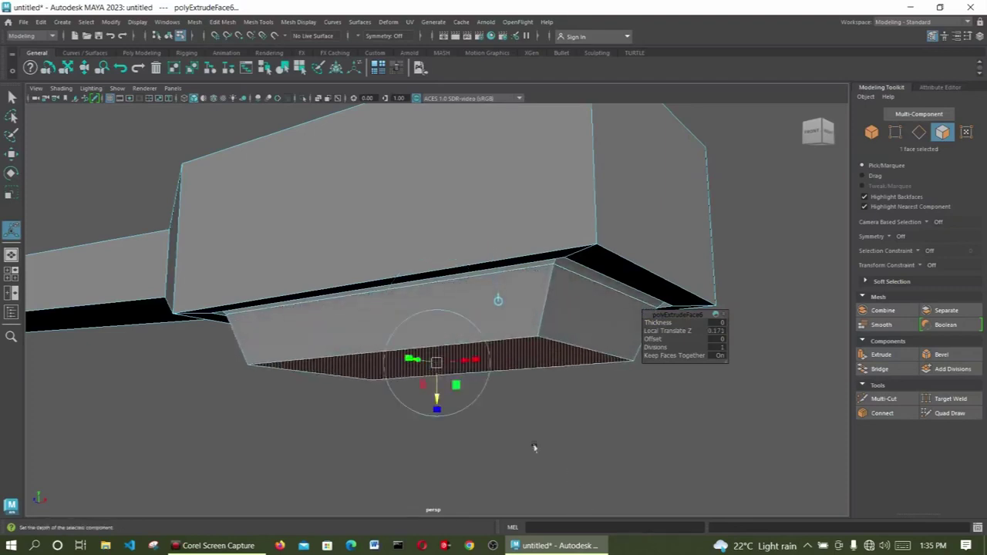
left_click(599, 457)
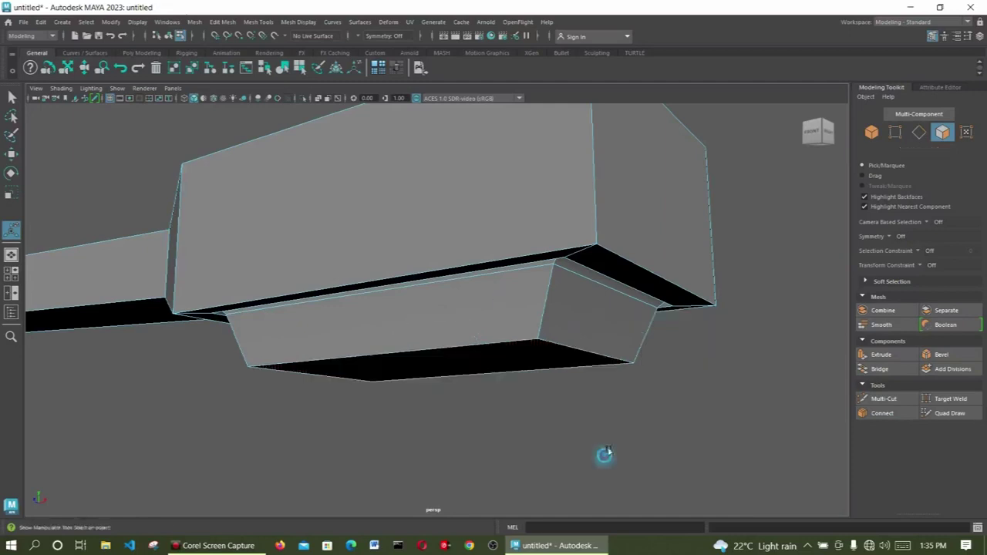
scroll(599, 417, "down", 5)
scroll(598, 415, "down", 5)
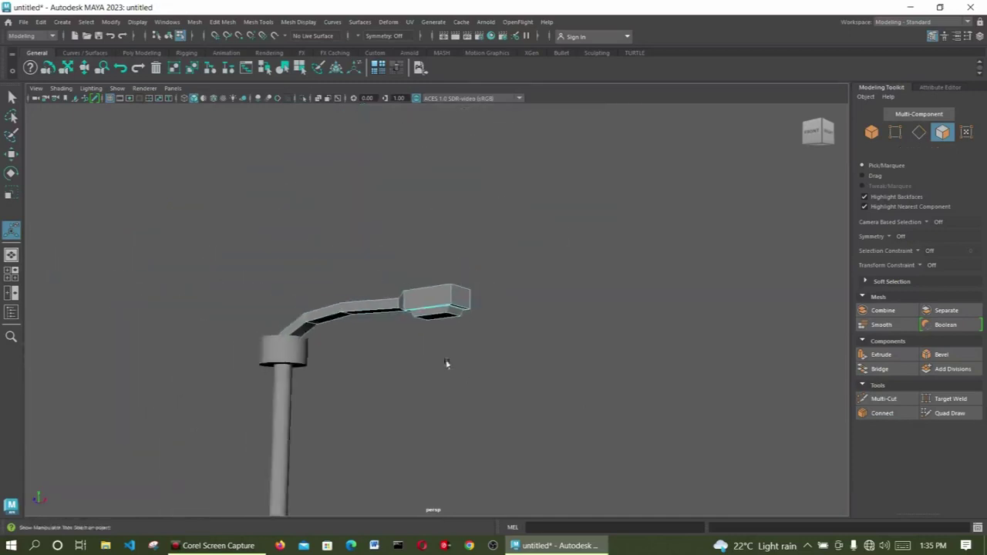
Return to Object Mode, select the arm mesh pCube1, and switch to the four-view layout.
scroll(447, 356, "up", 6)
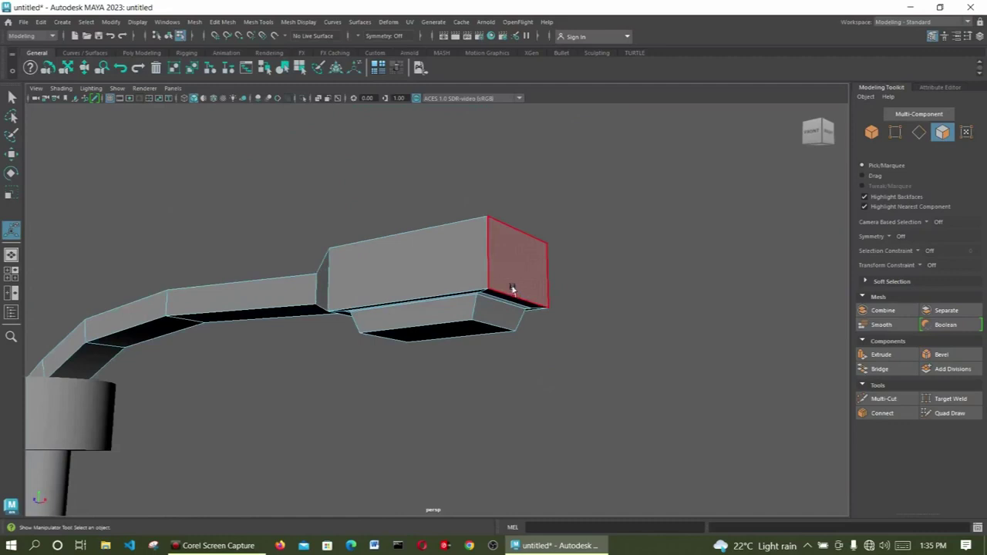
right_click(505, 242)
right_click_drag(545, 256, 556, 227)
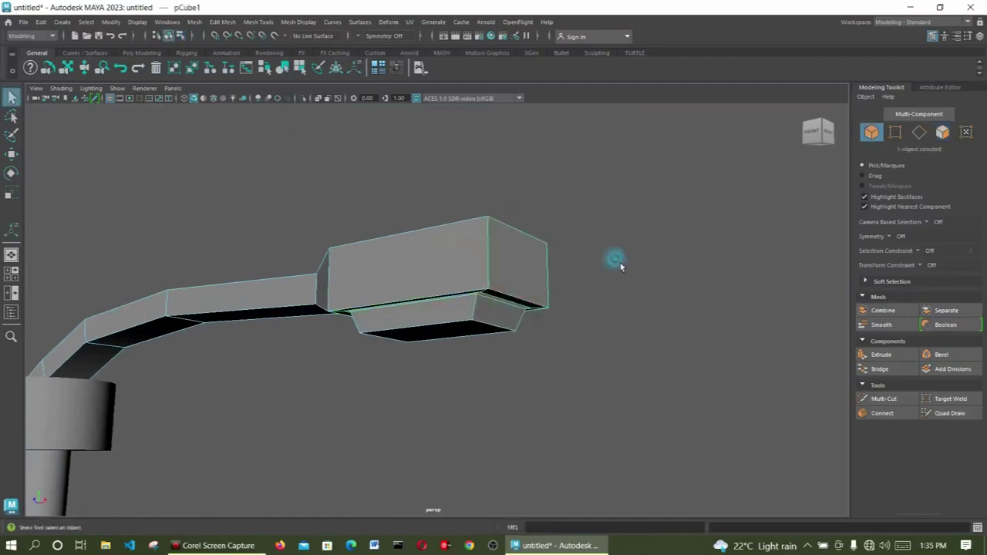
scroll(609, 301, "down", 5)
scroll(359, 370, "down", 2)
scroll(436, 294, "up", 6)
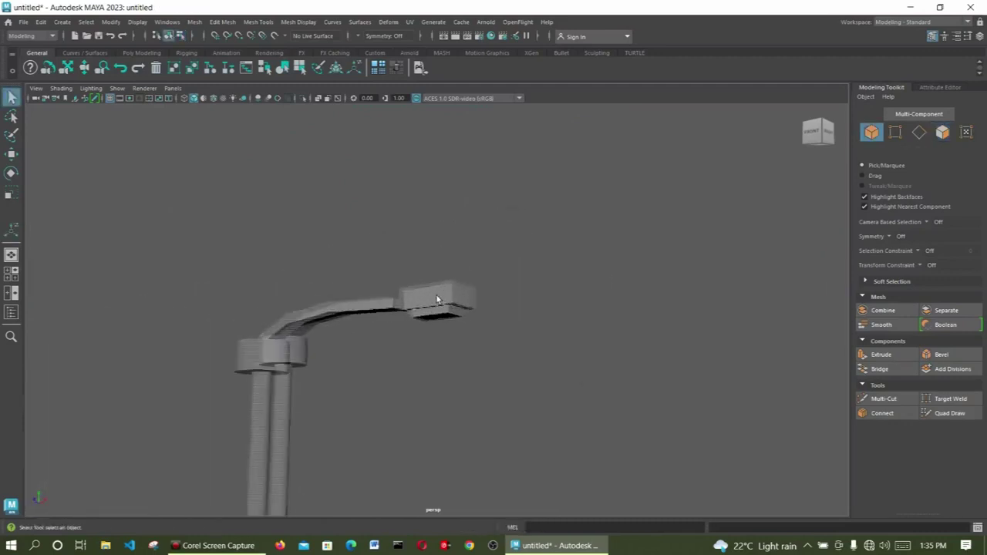
left_click(367, 306)
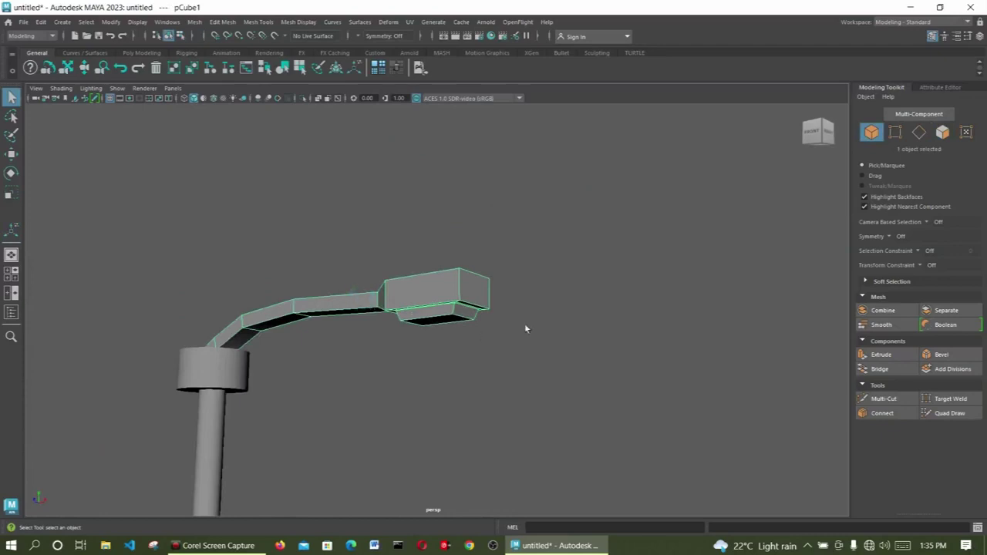
key("space")
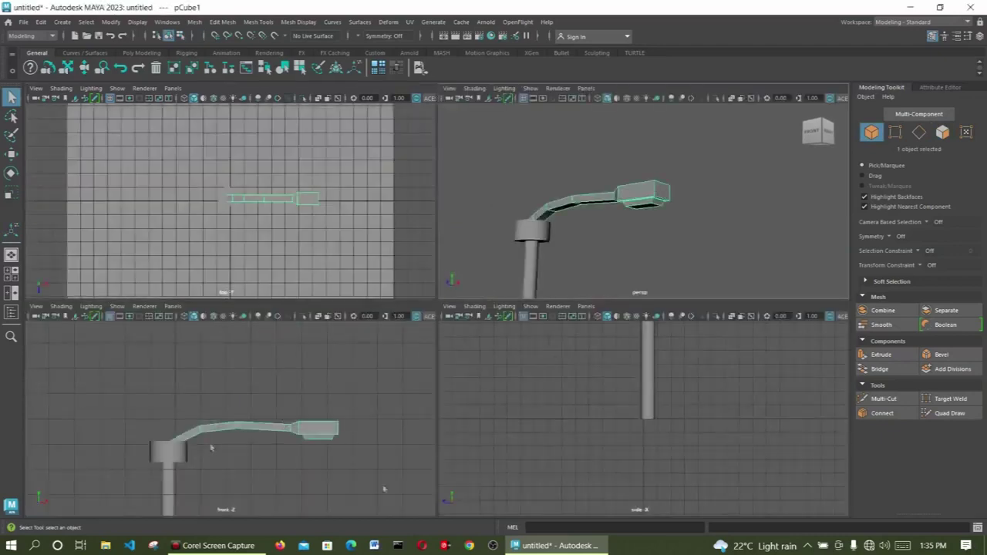
key("space")
scroll(371, 378, "down", 3)
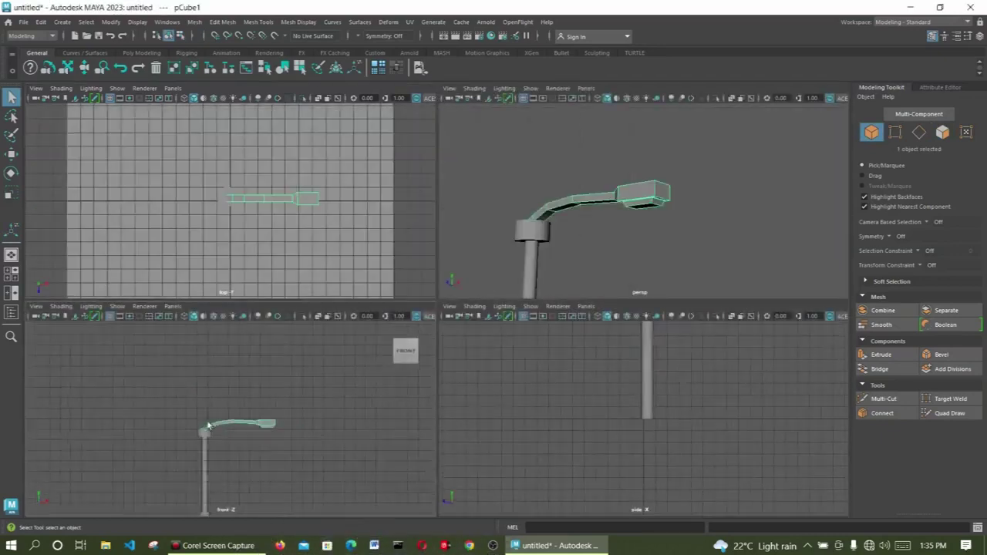
scroll(231, 444, "up", 1)
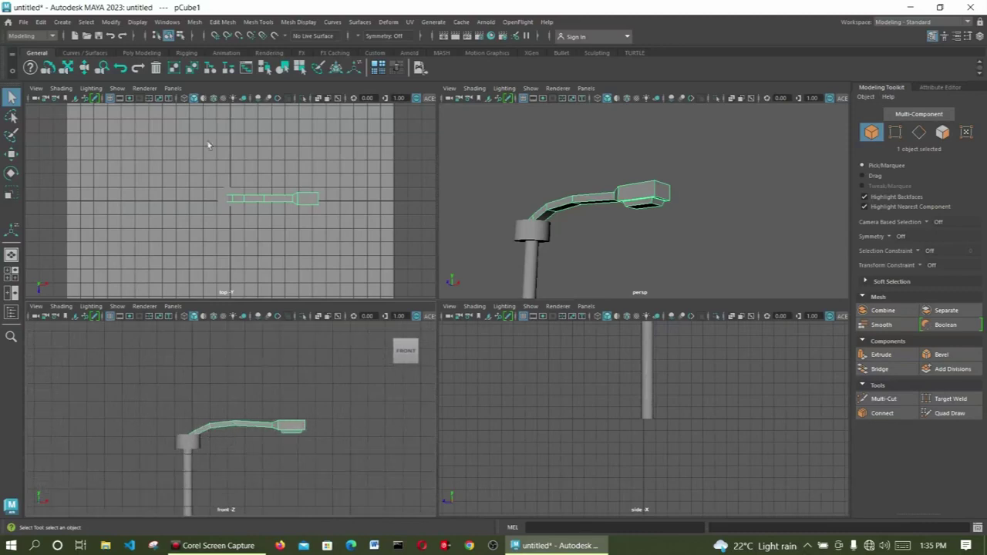
left_click(62, 21)
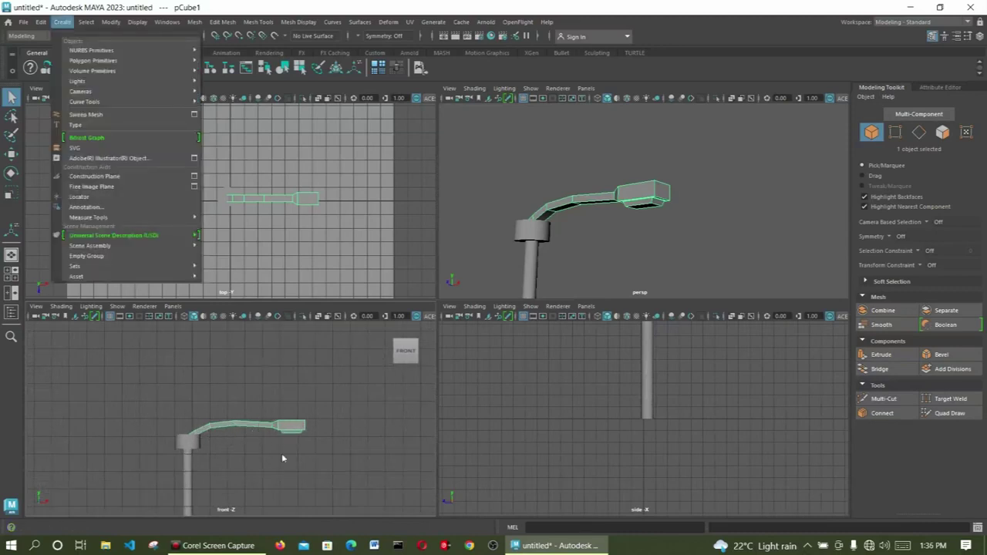
Duplicate the arm with Ctrl+D, flip the copy's pivot in top view, and select pCube2.
key("ctrl+d")
left_click(14, 157)
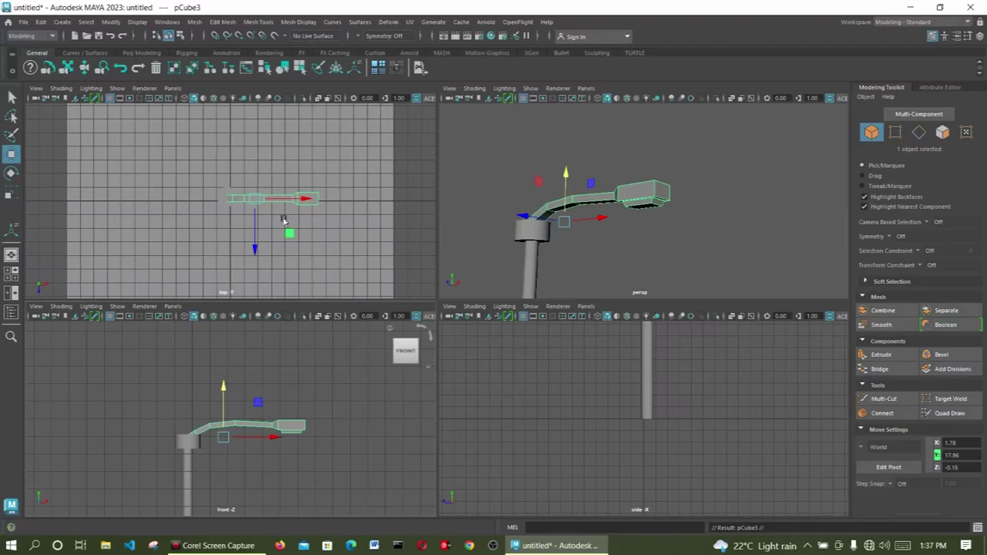
key("space")
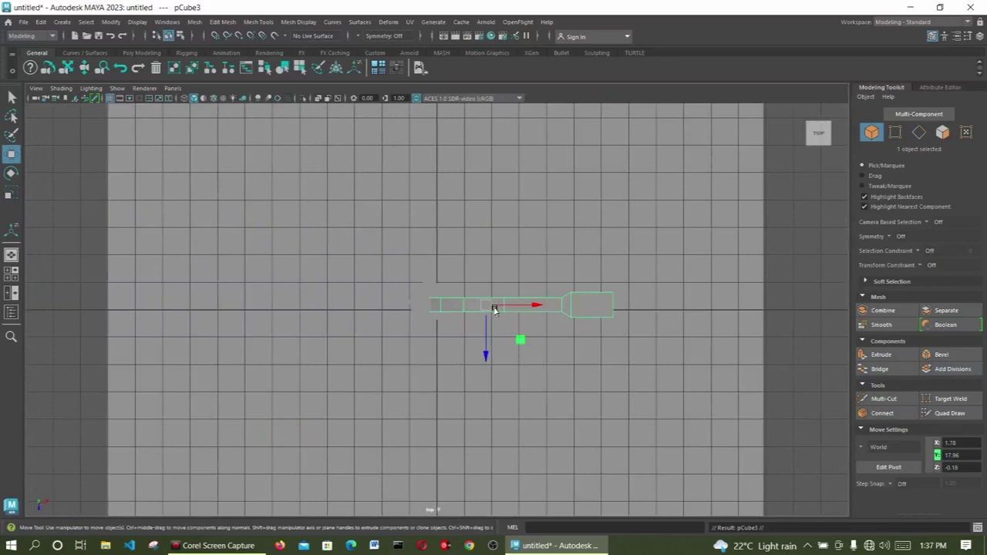
key("d")
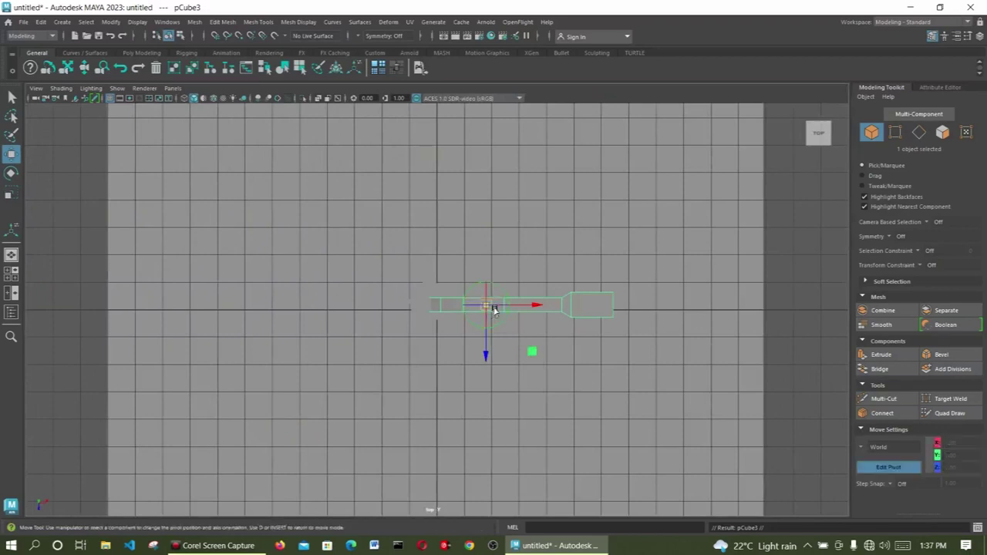
left_click_drag(494, 309, 463, 308)
key("d")
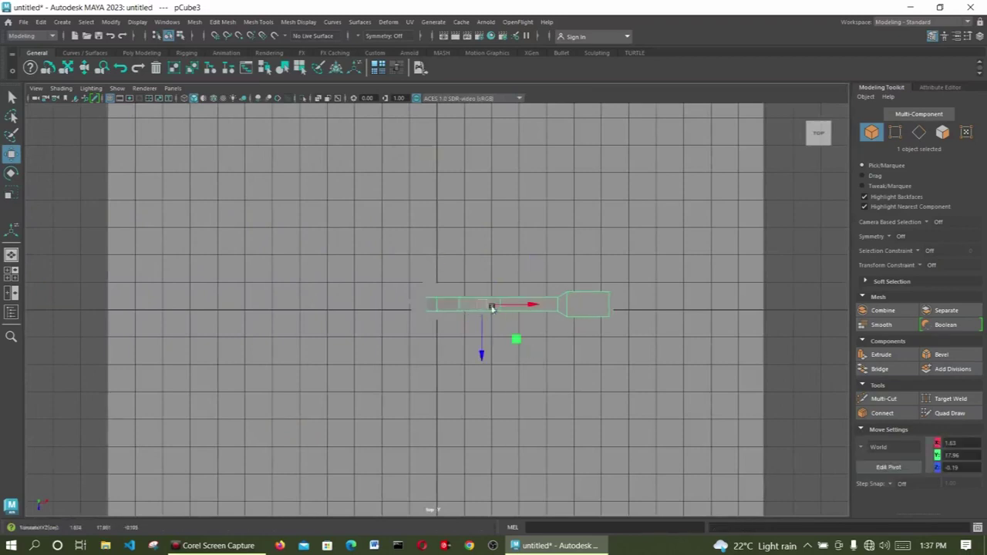
left_click(532, 380)
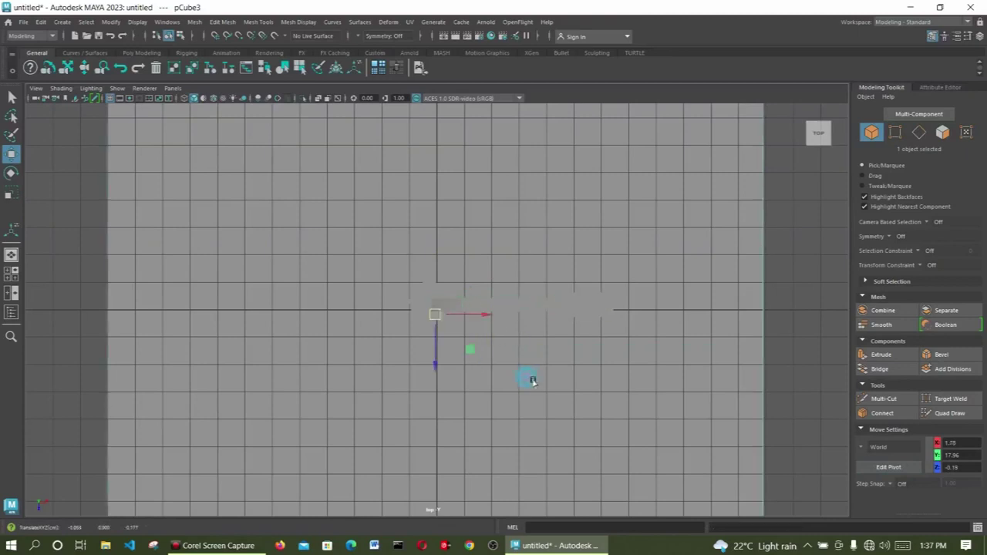
left_click(477, 306)
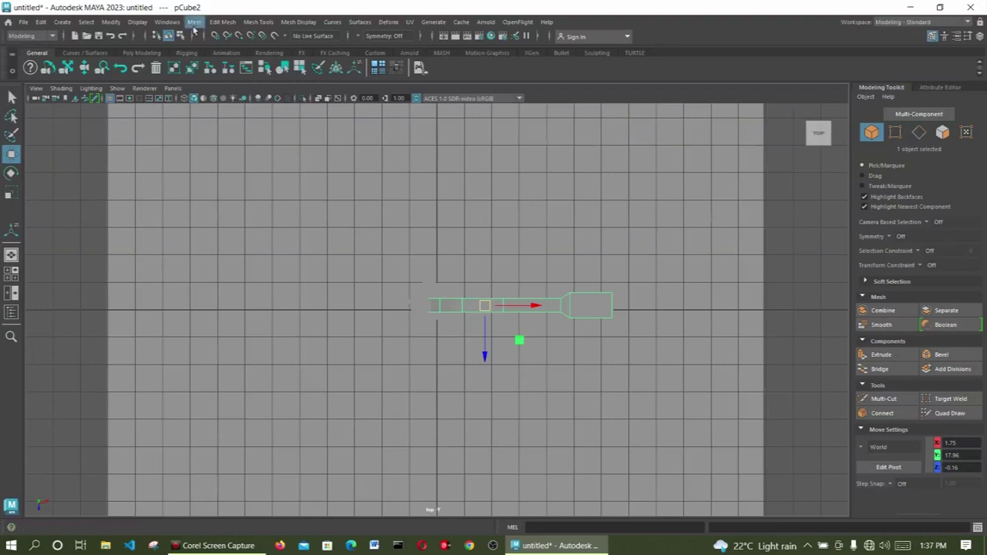
left_click(11, 173)
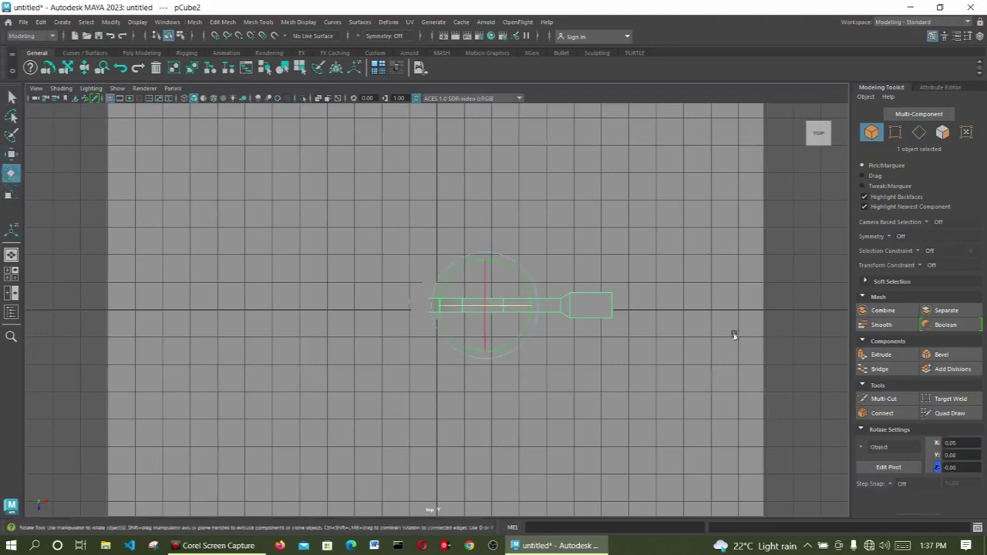
Rotate pCube2 about 180° (around -182°) on Y and slide it left to X -1.05.
left_click_drag(513, 269, 479, 339)
left_click_drag(476, 339, 476, 338)
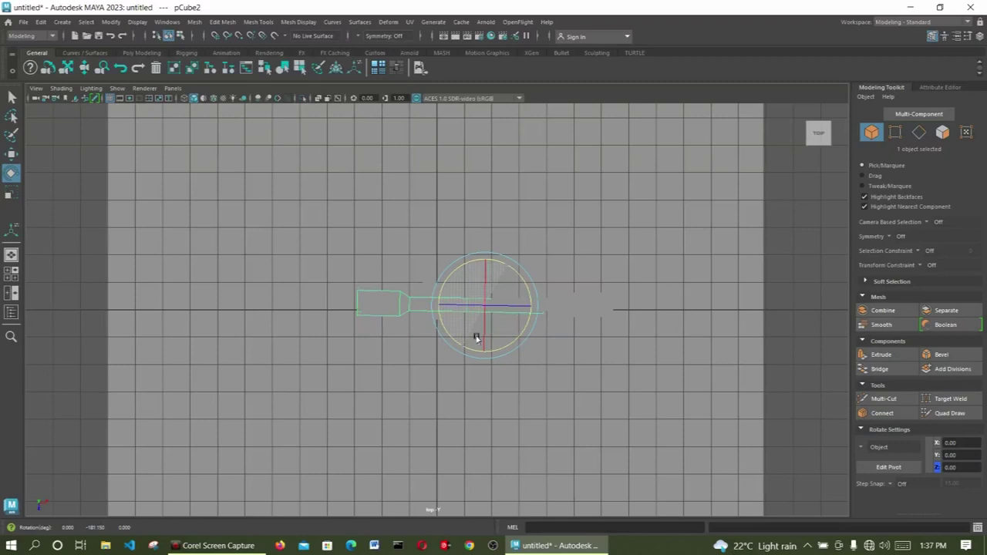
left_click_drag(476, 340, 475, 337)
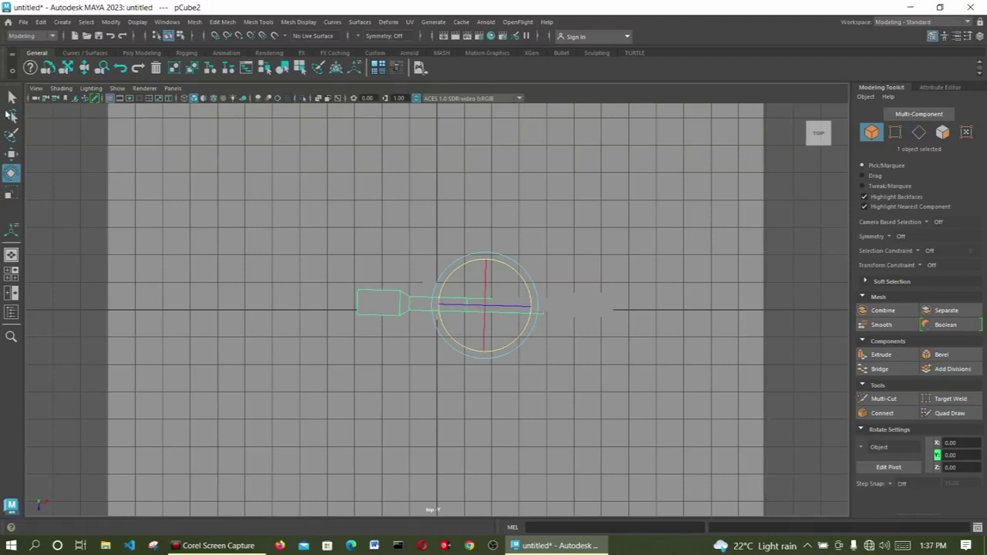
left_click(11, 153)
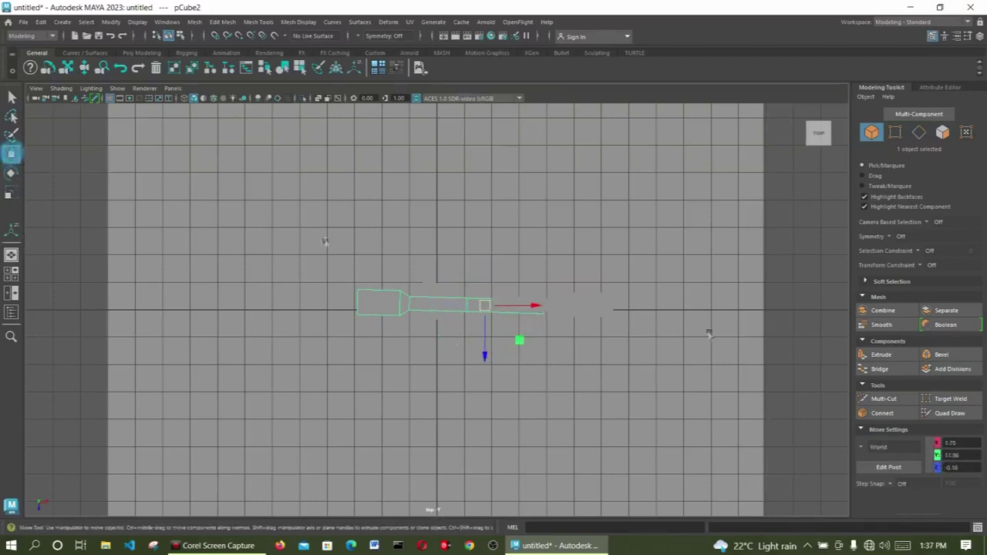
left_click_drag(546, 309, 469, 309)
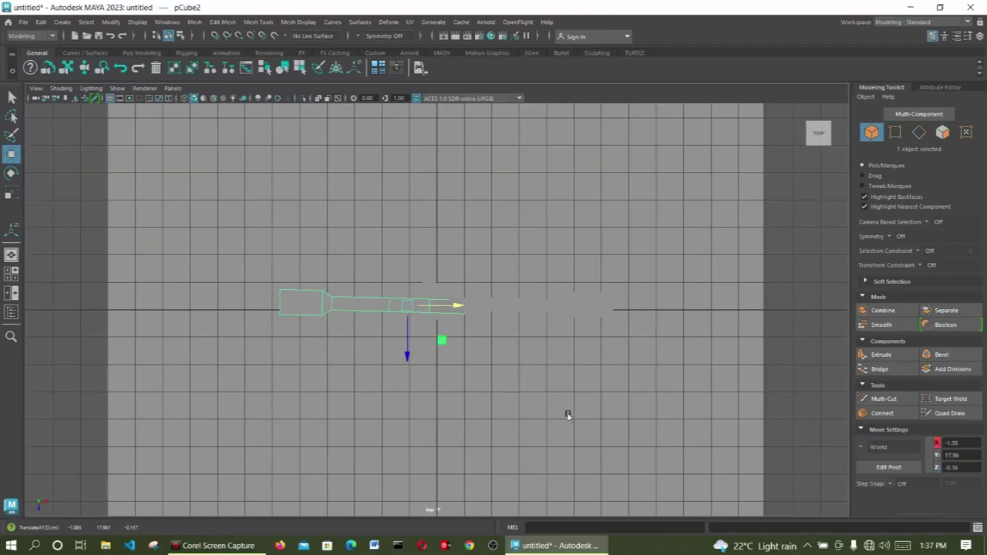
key("space")
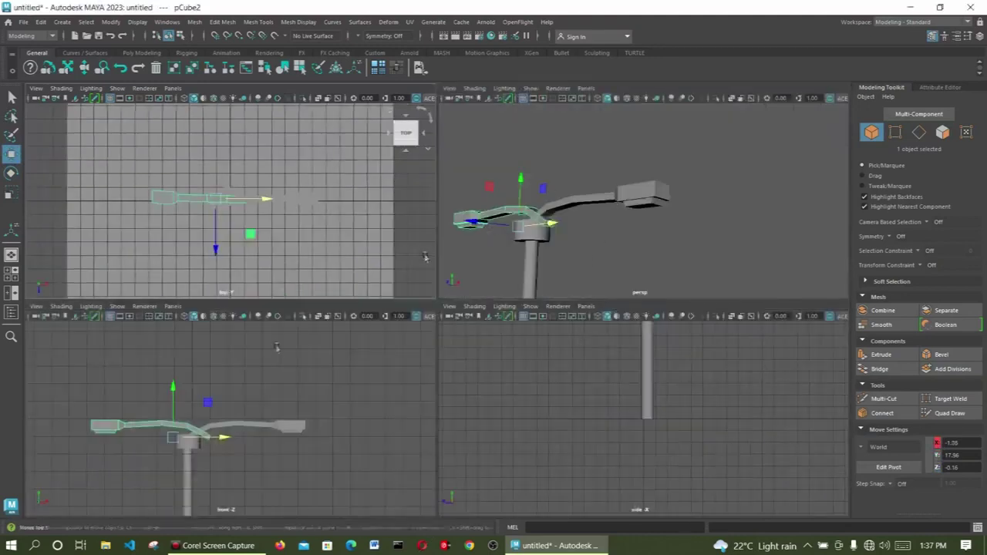
In a maximised front view, slide the selected lamp arm left along X.
key("space")
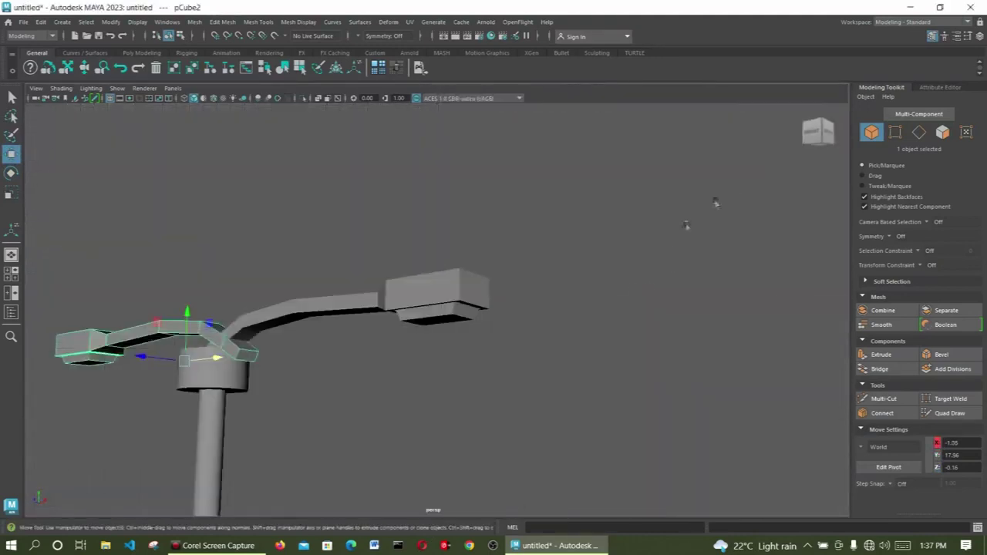
left_click(830, 127)
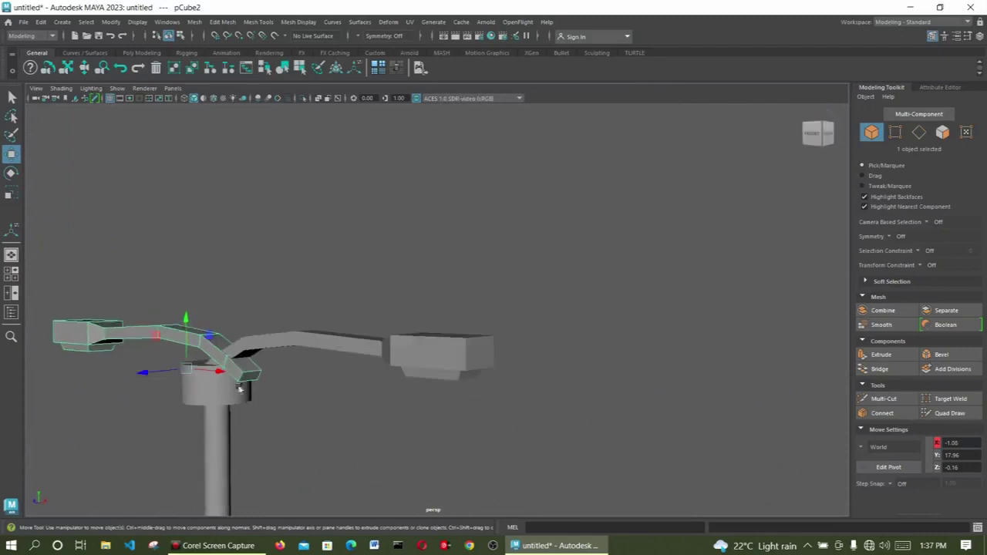
left_click_drag(229, 369, 205, 358)
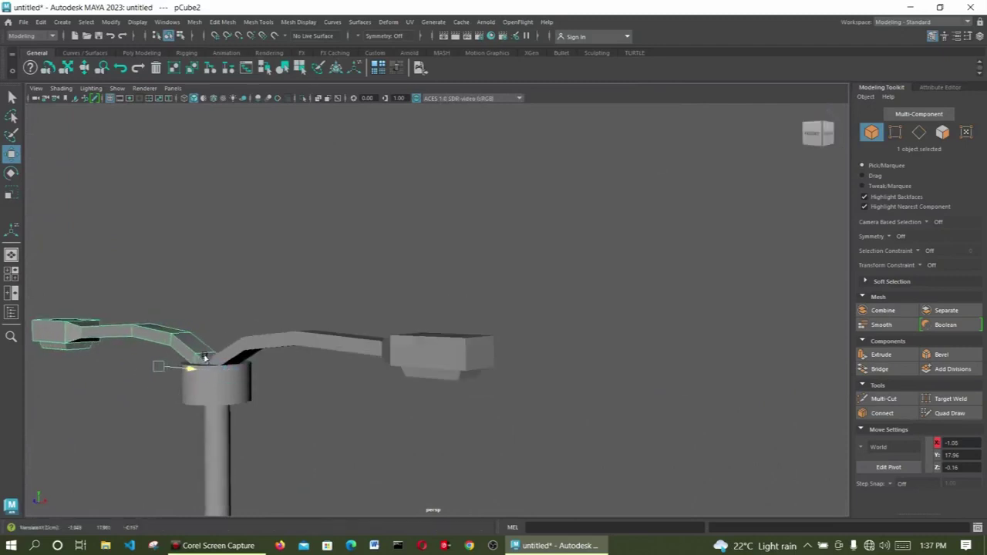
left_click(336, 407)
scroll(339, 404, "down", 10)
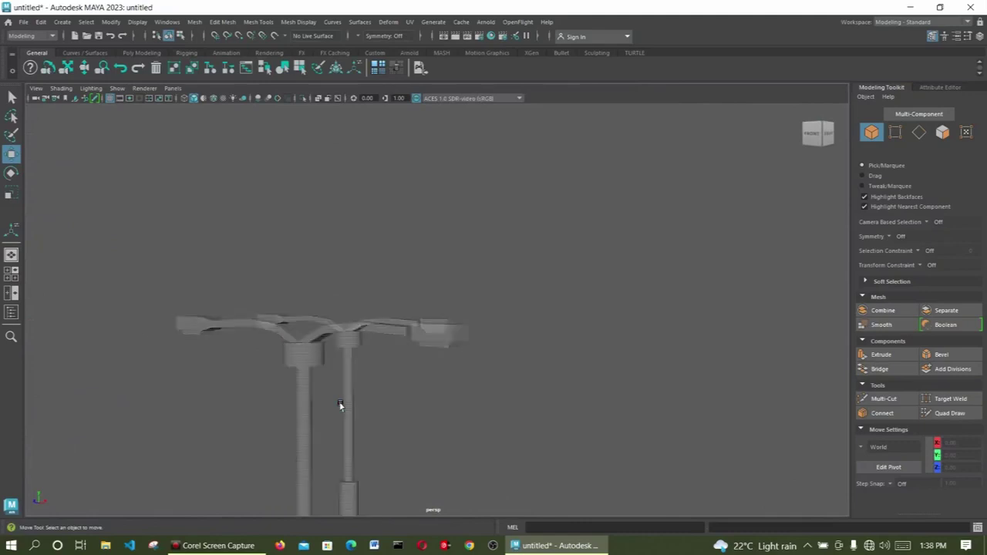
scroll(368, 427, "up", 8)
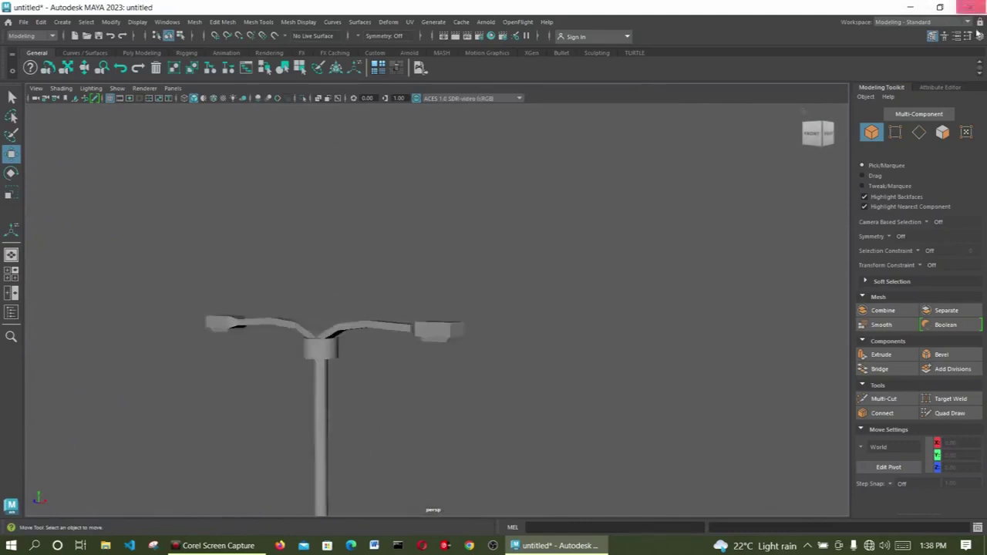
From a top-down angle, shift the right lamp arm slightly left along X.
left_click_drag(826, 126, 852, 149)
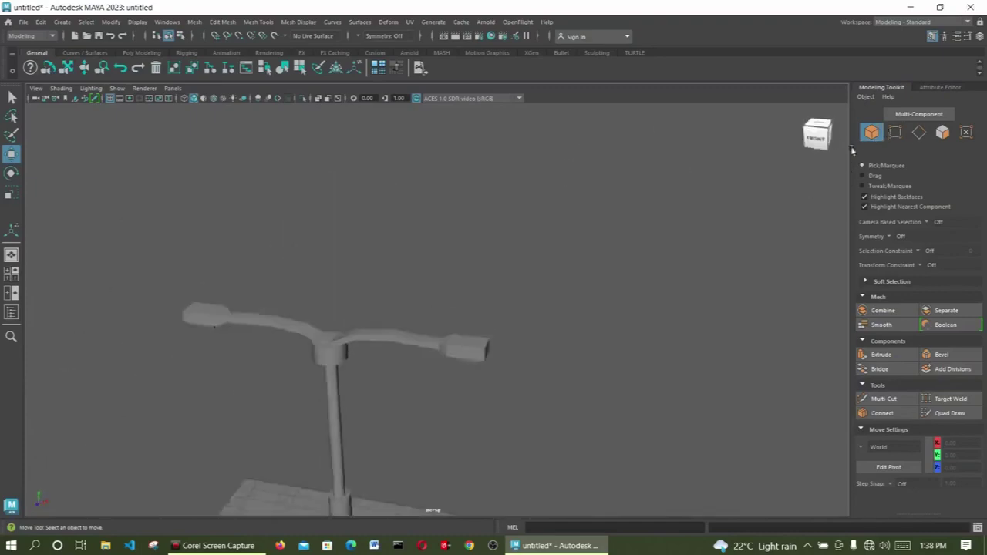
left_click(419, 333)
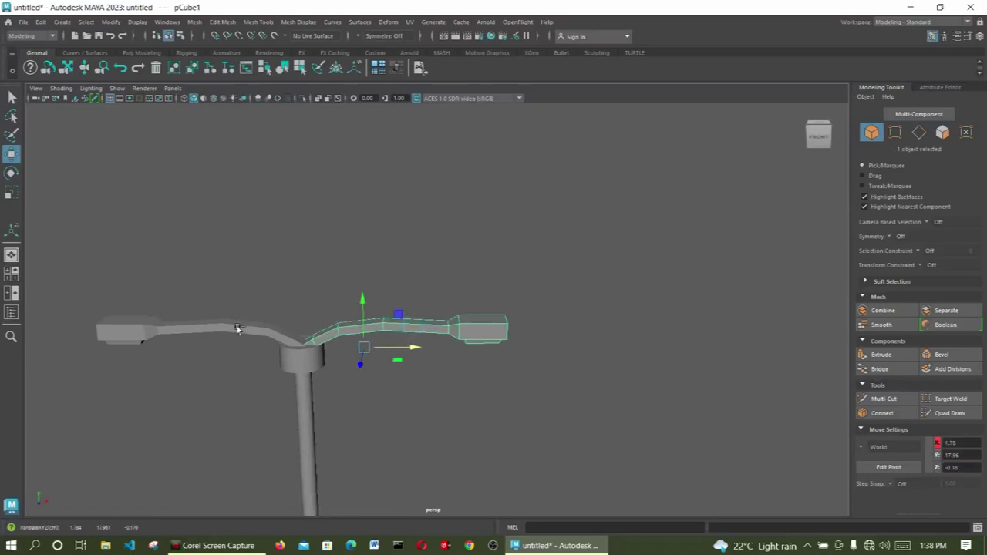
middle_click_drag(237, 328, 248, 337)
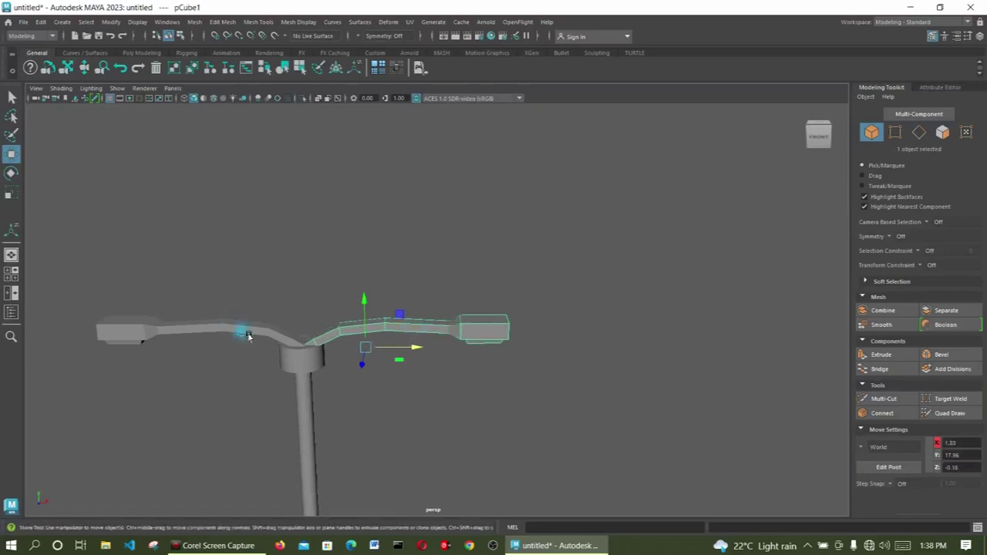
left_click(248, 337, "shift")
key("Up")
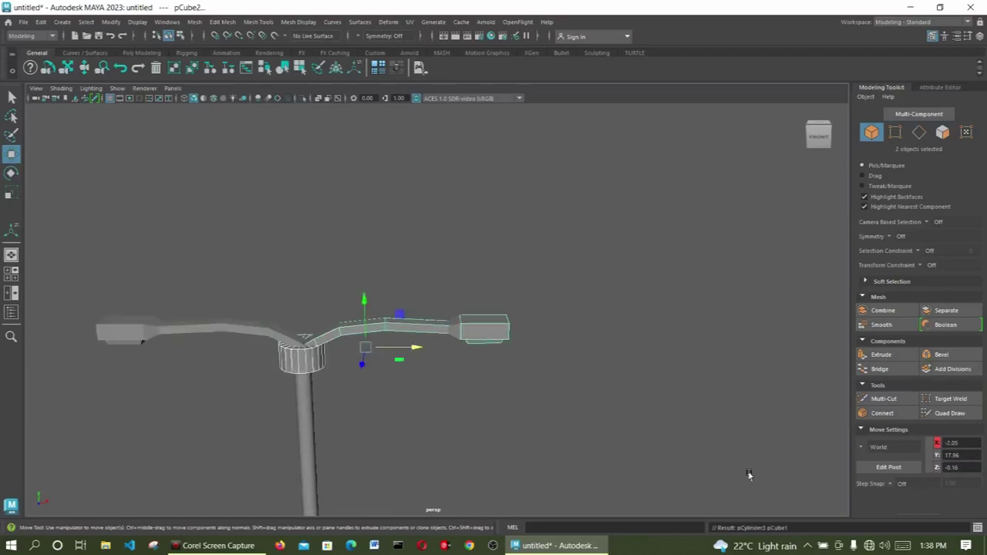
Nudge the right arm a little further left so both arms meet at the collar.
left_click(745, 472)
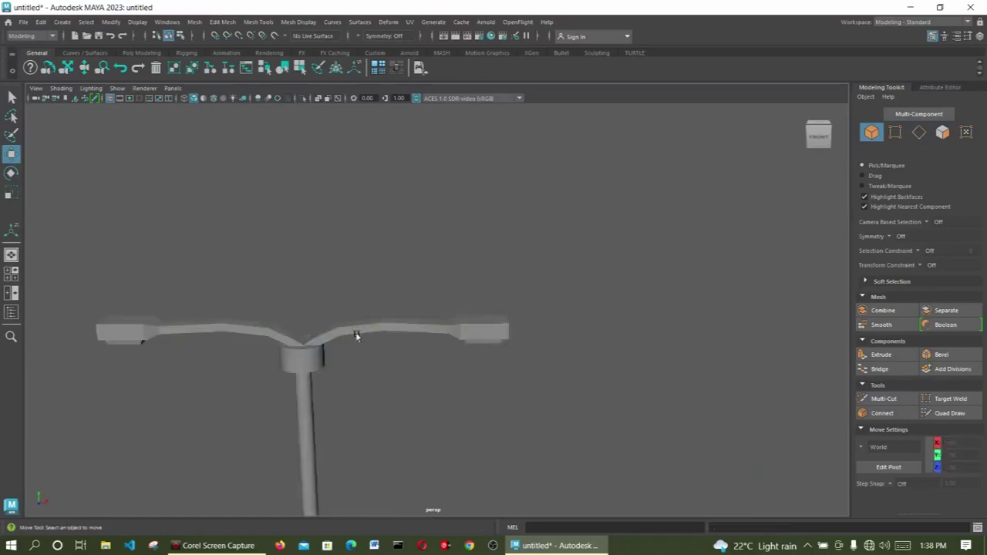
left_click(356, 335)
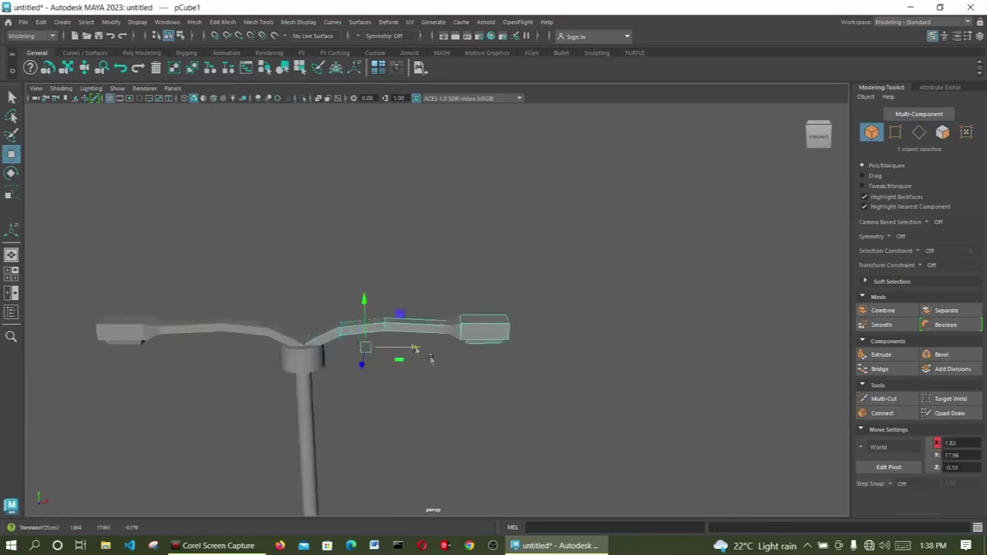
left_click_drag(428, 356, 421, 352)
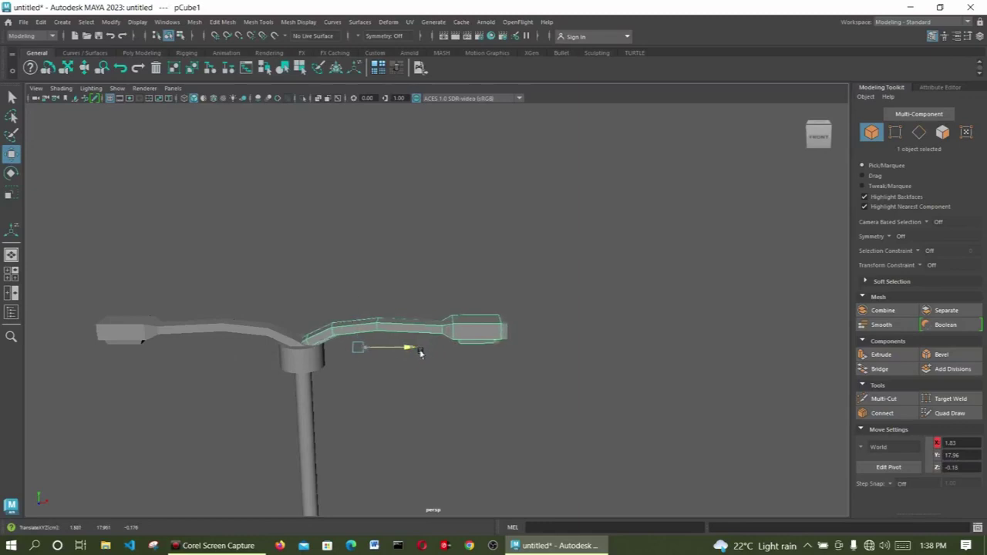
left_click(253, 327)
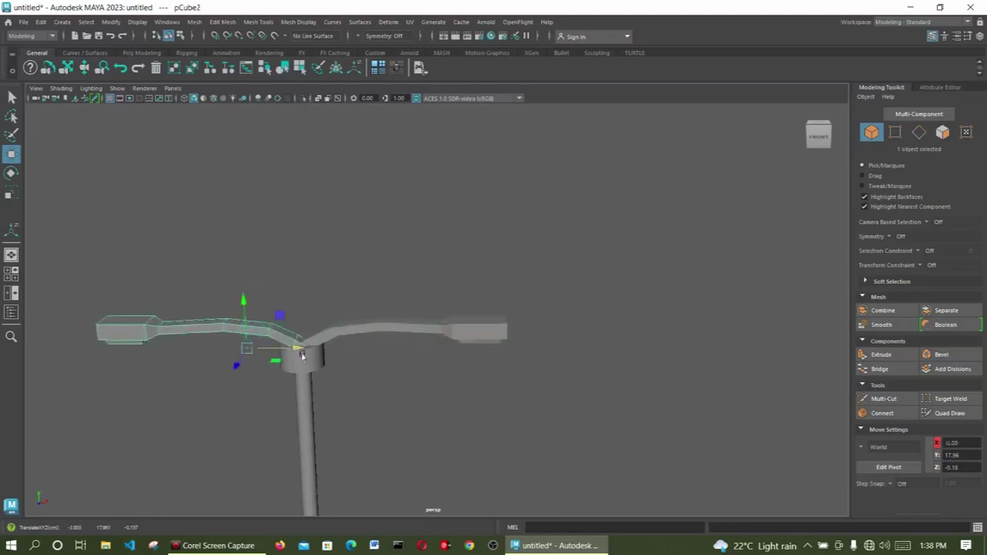
Deselect the arm and frame the street light from above.
left_click(385, 390)
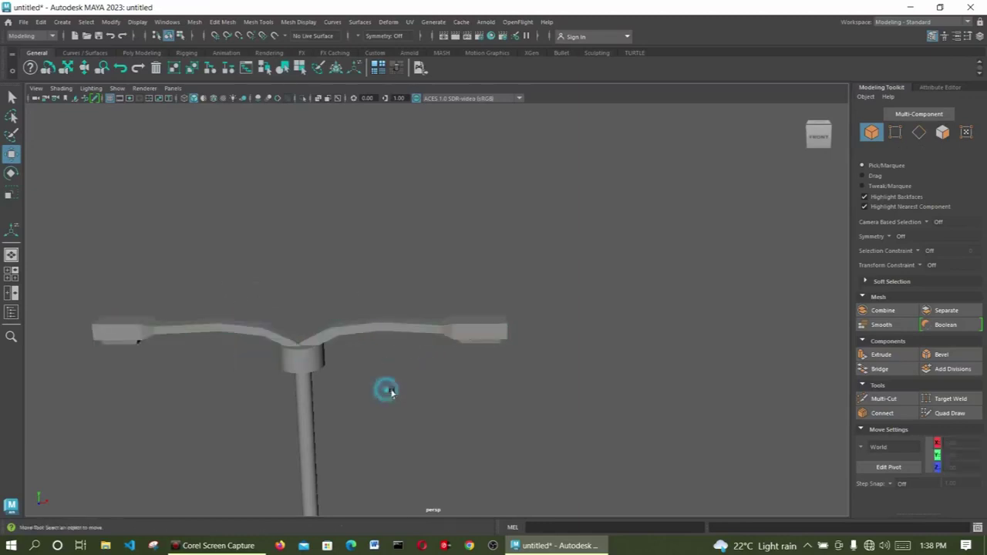
scroll(393, 393, "down", 3)
scroll(393, 393, "up", 5)
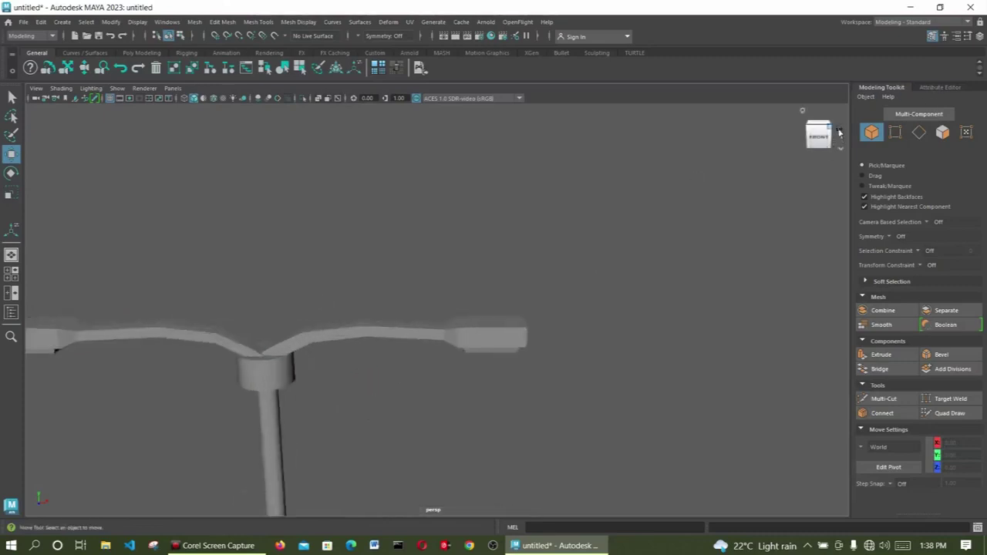
mouse_move(837, 133)
left_mouse_down()
mouse_move(707, 171)
mouse_move(745, 146)
mouse_move(814, 128)
mouse_move(847, 133)
left_mouse_up()
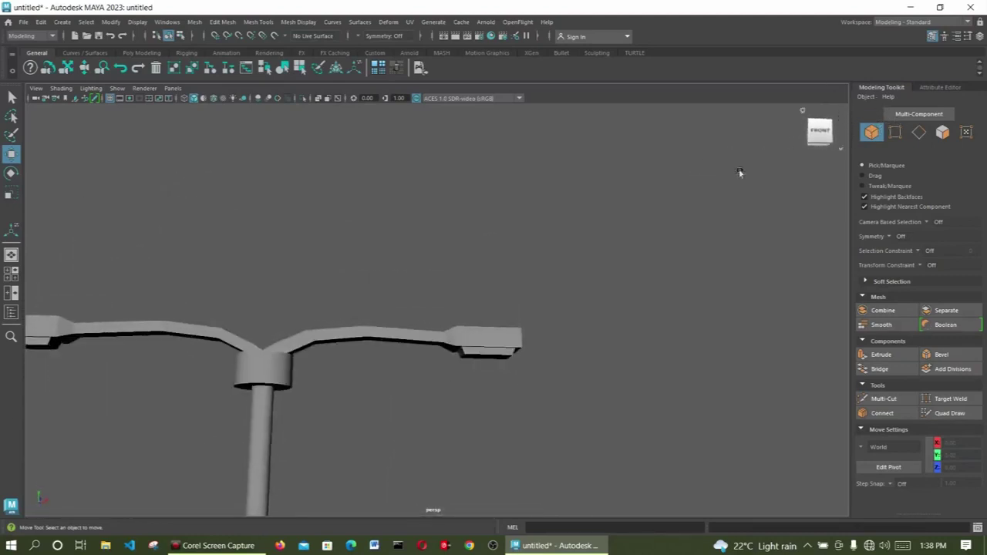
scroll(402, 352, "down", 3)
scroll(401, 352, "down", 2)
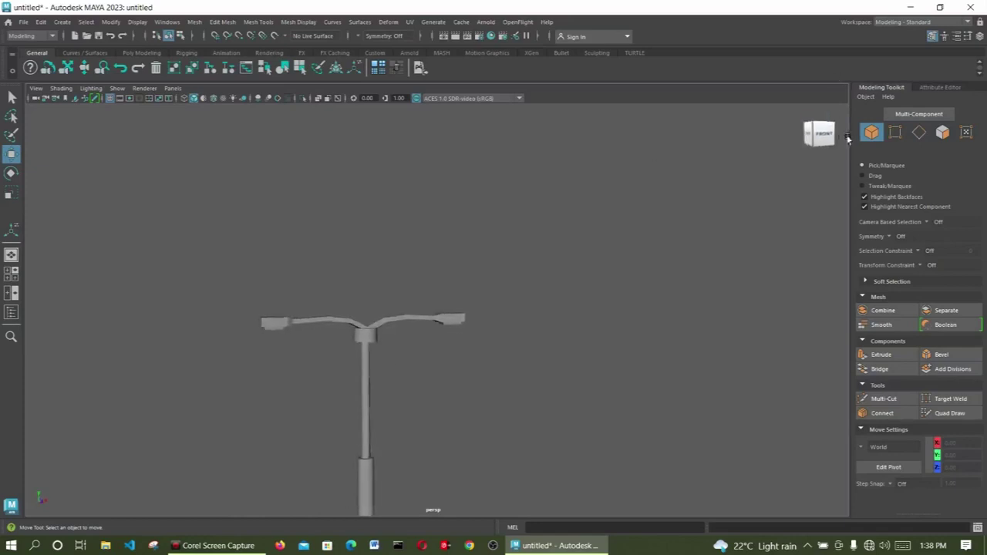
scroll(328, 375, "up", 2)
scroll(327, 376, "up", 2)
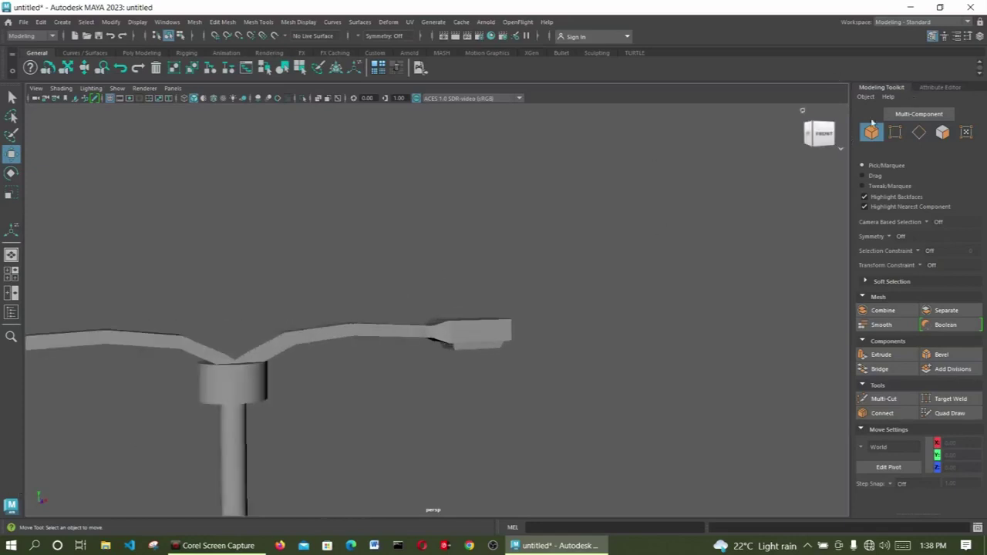
Turn on smooth mesh preview and inspect the rounded arms and lamp heads from the front.
key("3")
left_click_drag(842, 127, 447, 326, "alt")
left_click(828, 136)
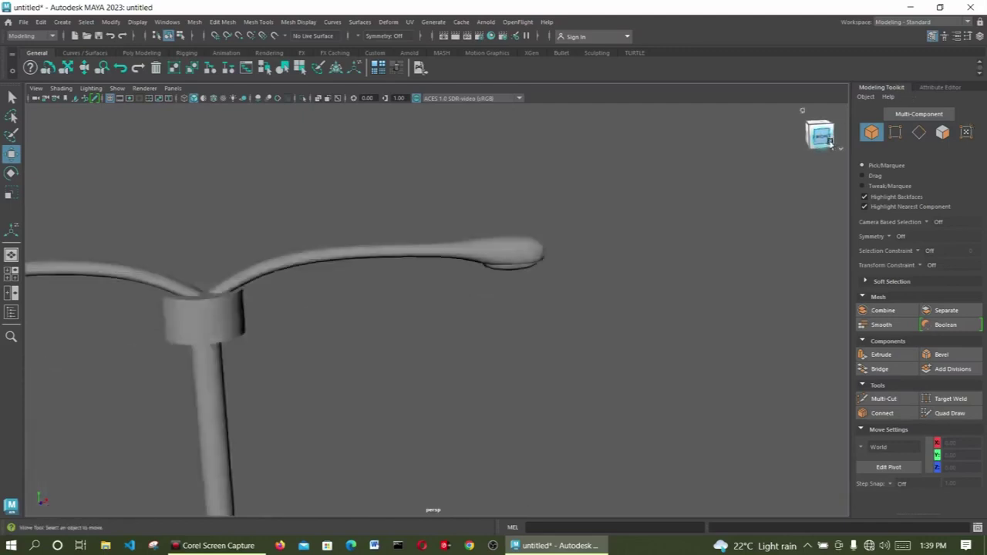
scroll(513, 139, "up", 2)
scroll(474, 379, "down", 3)
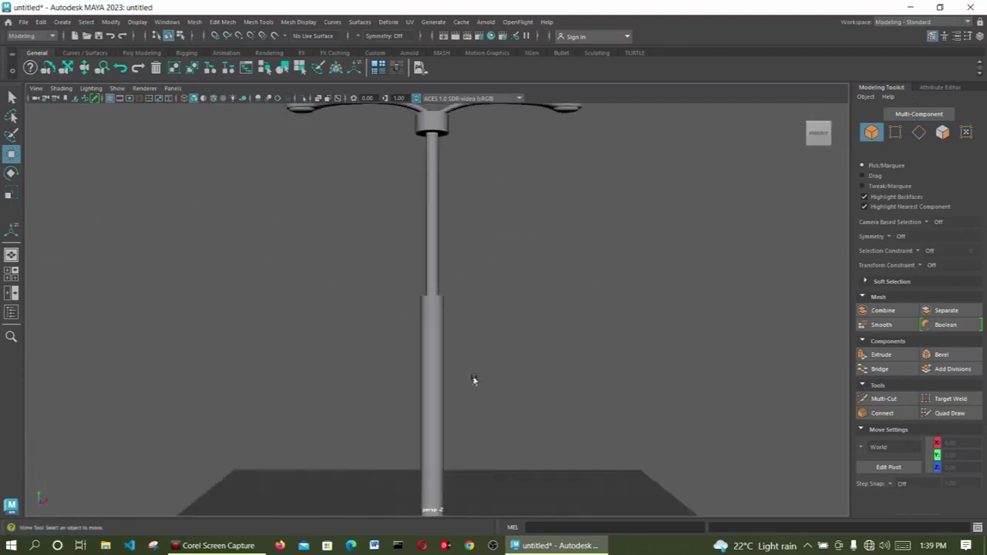
scroll(548, 170, "up", 2)
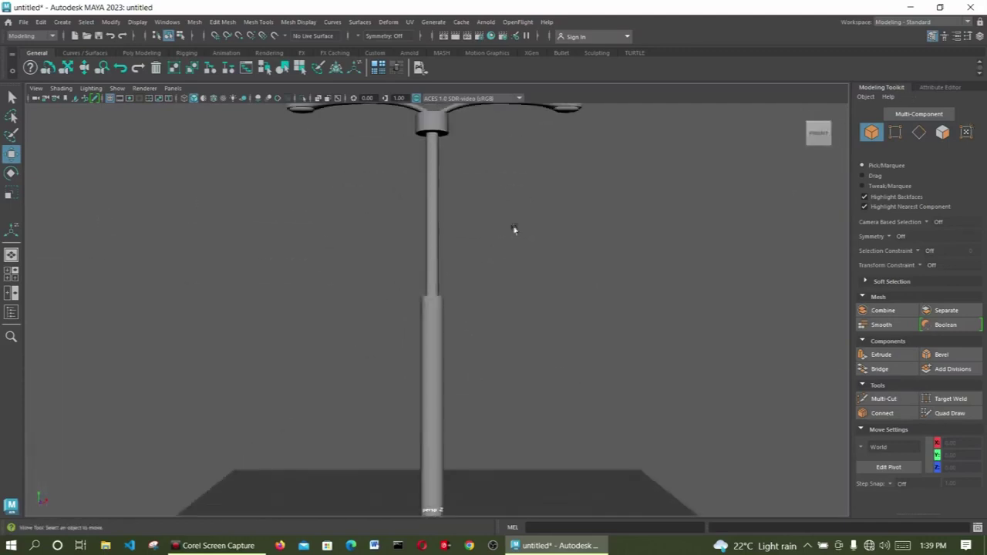
scroll(489, 259, "down", 2)
scroll(545, 125, "up", 1)
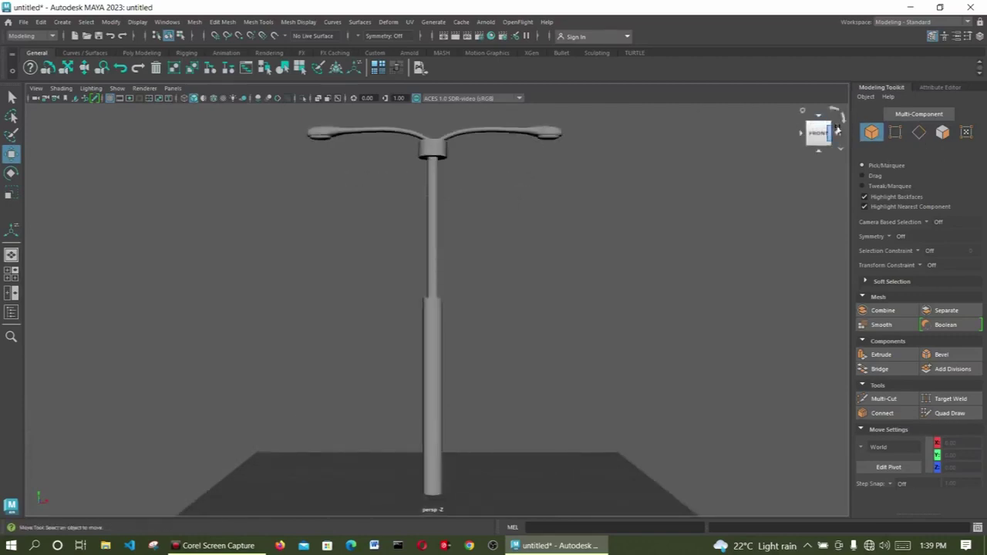
left_click_drag(836, 126, 796, 133)
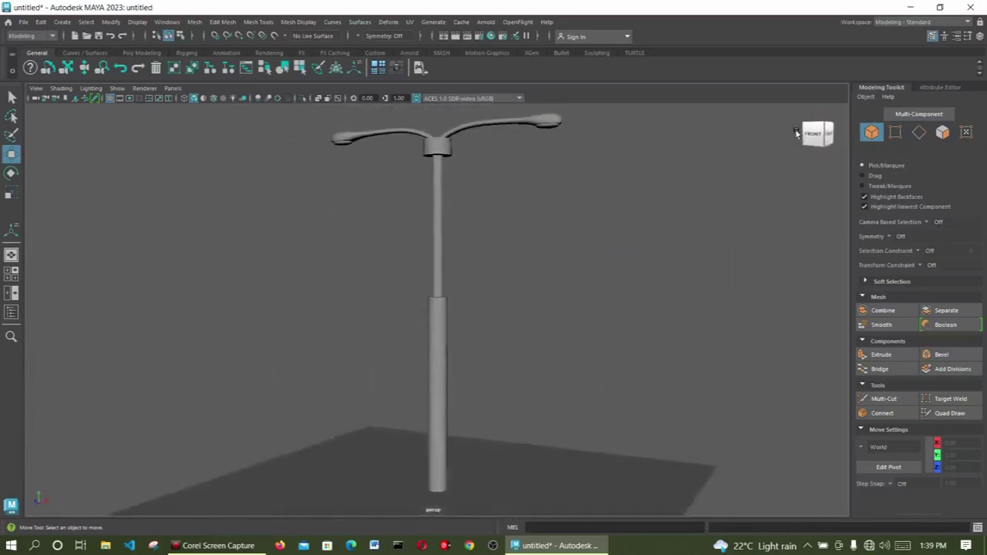